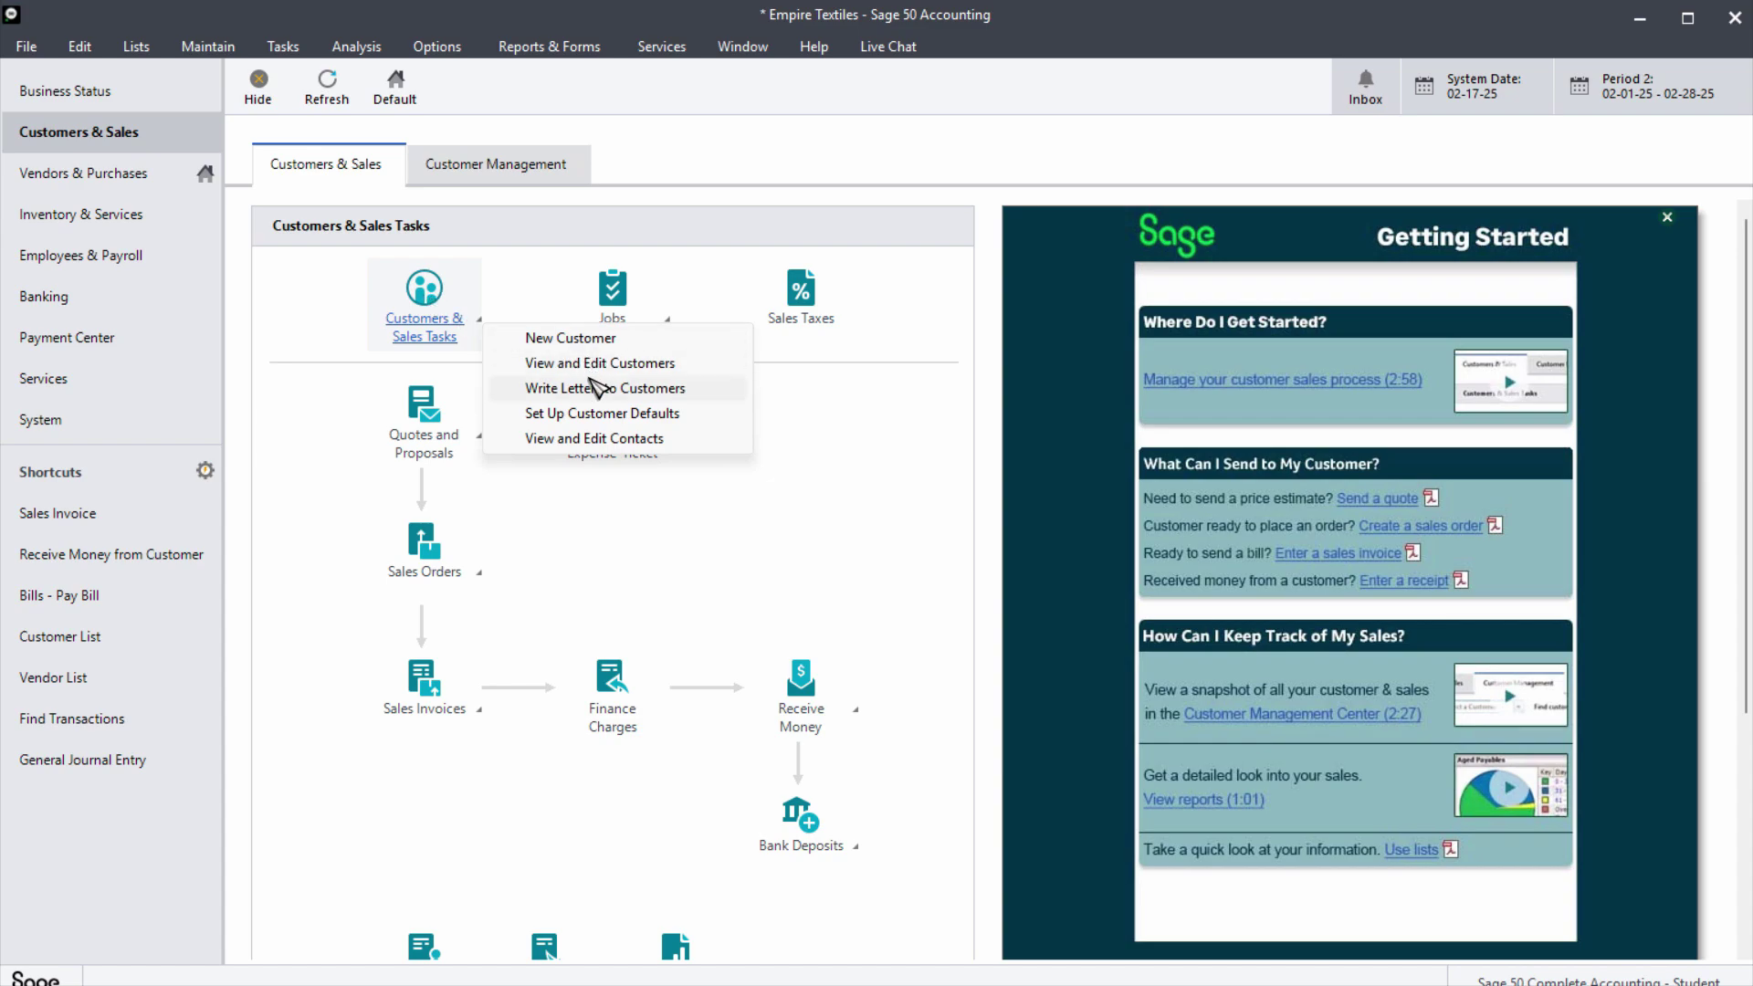
Open the customer list for viewing and editing, maximize it, and start a new customer record.
left_click(591, 369)
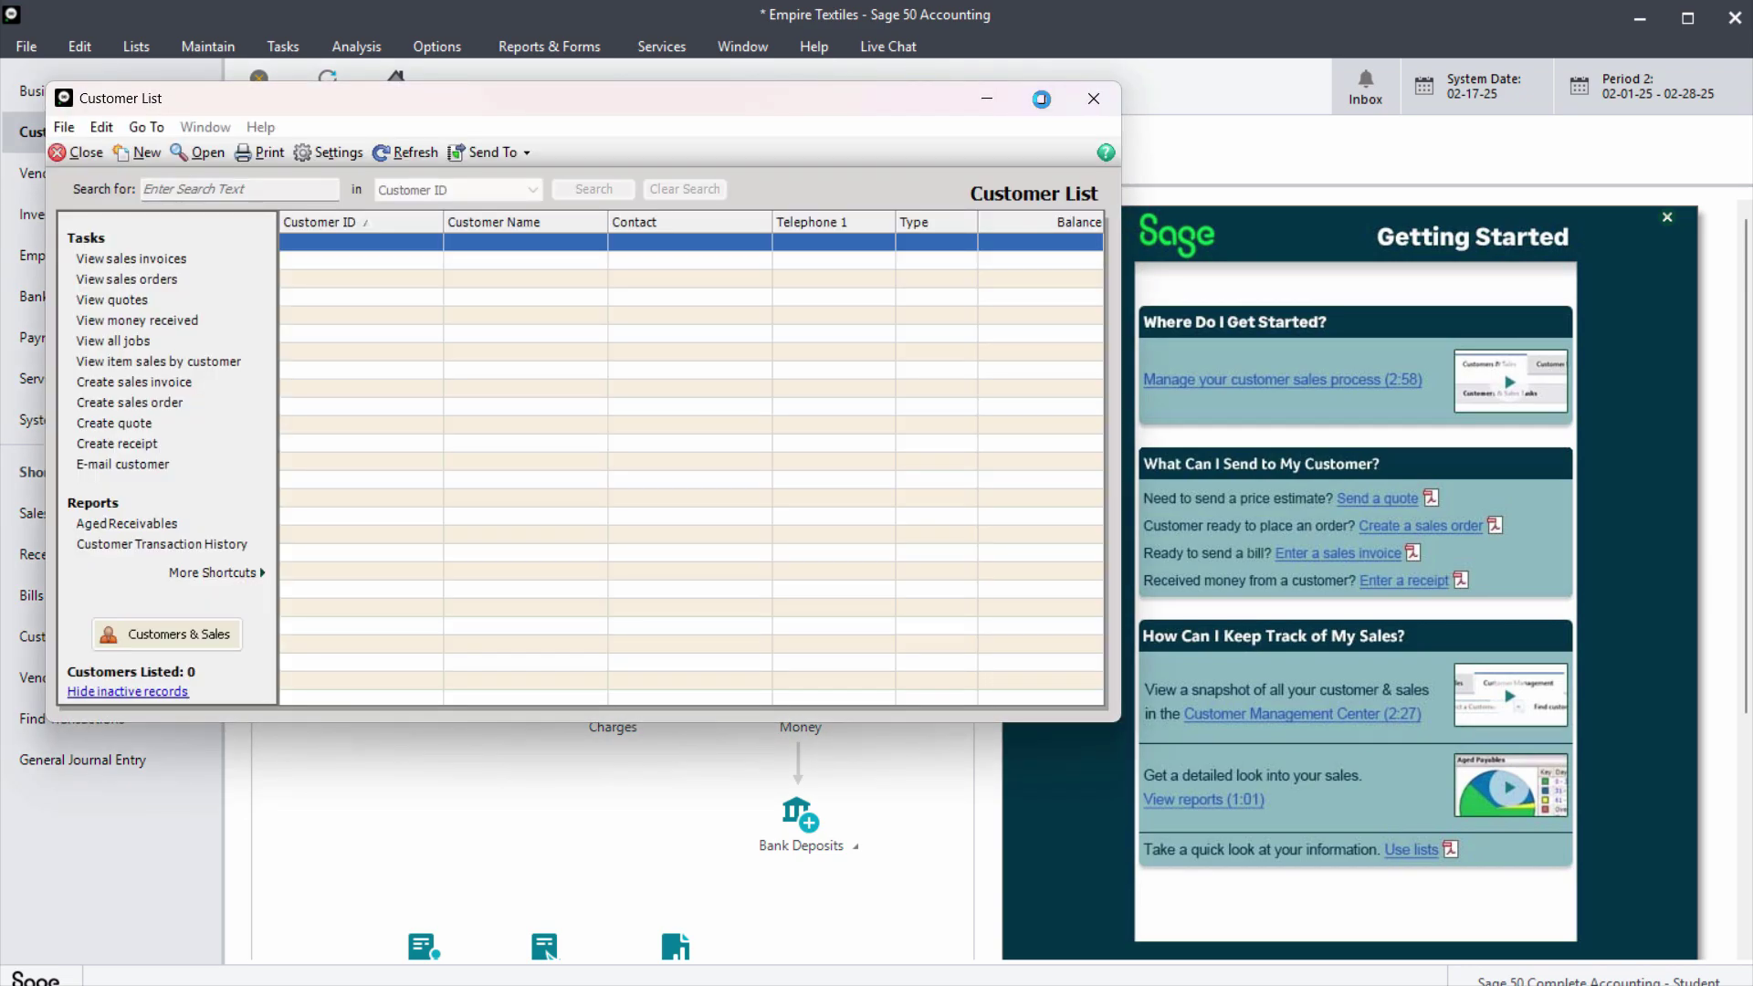
left_click(1041, 99)
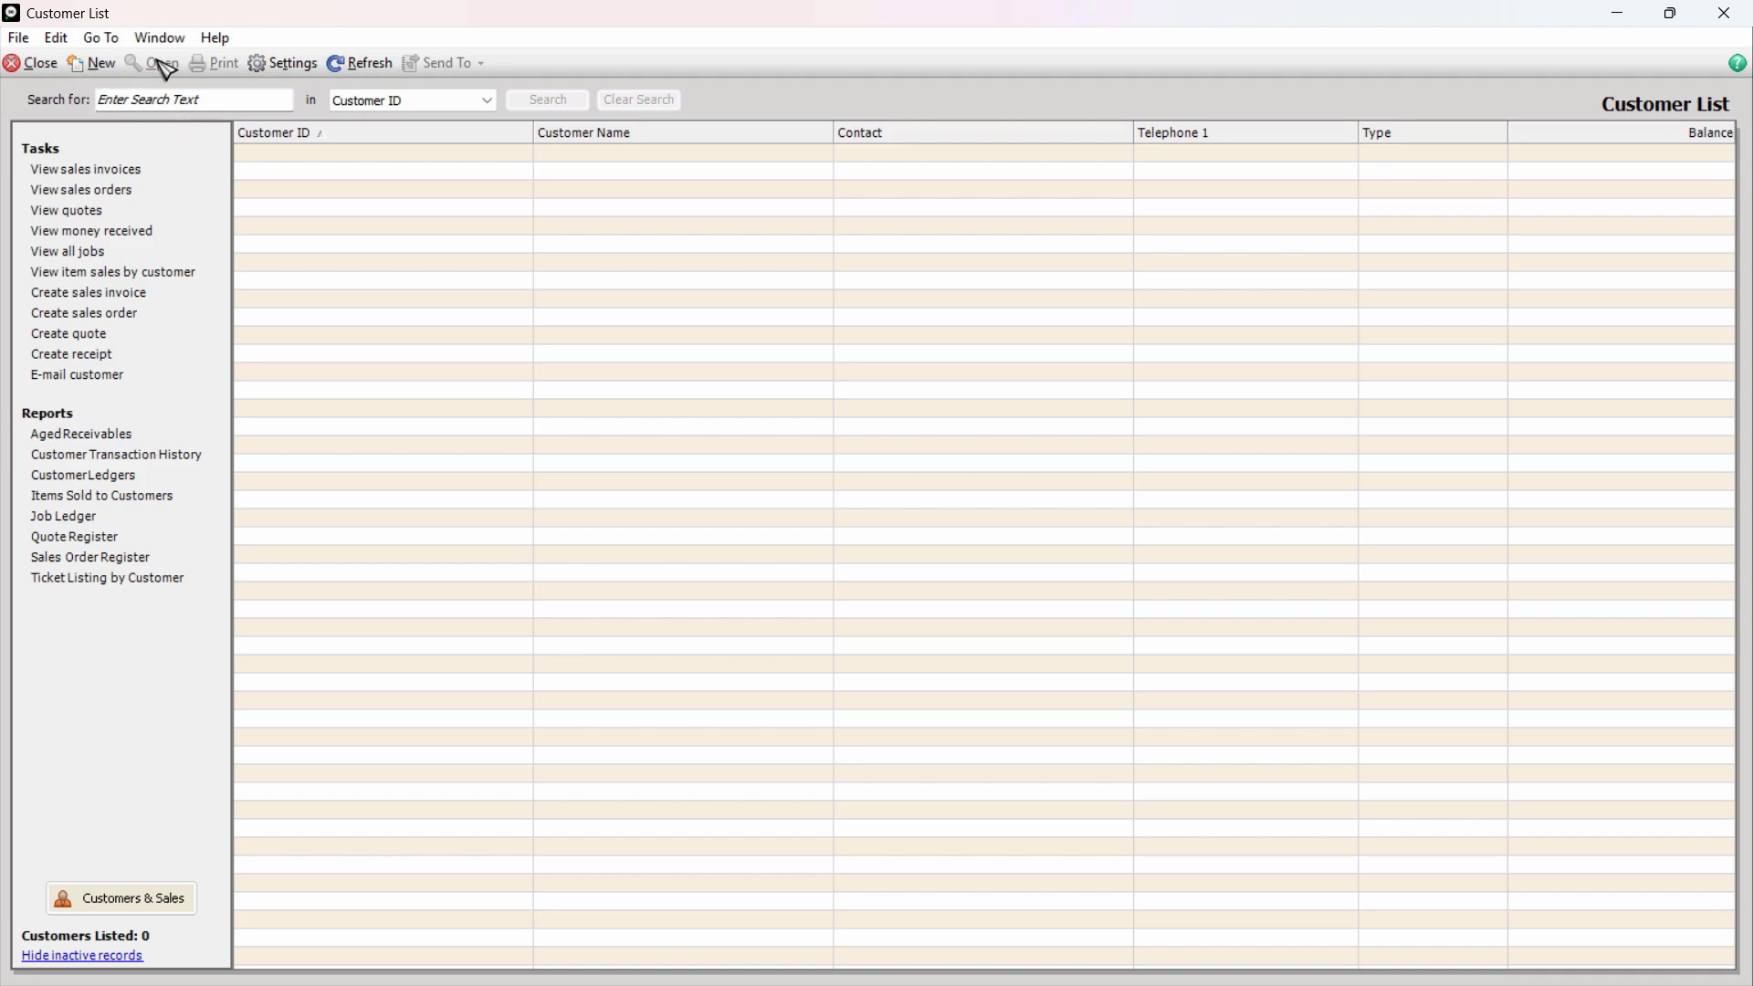
left_click(101, 62)
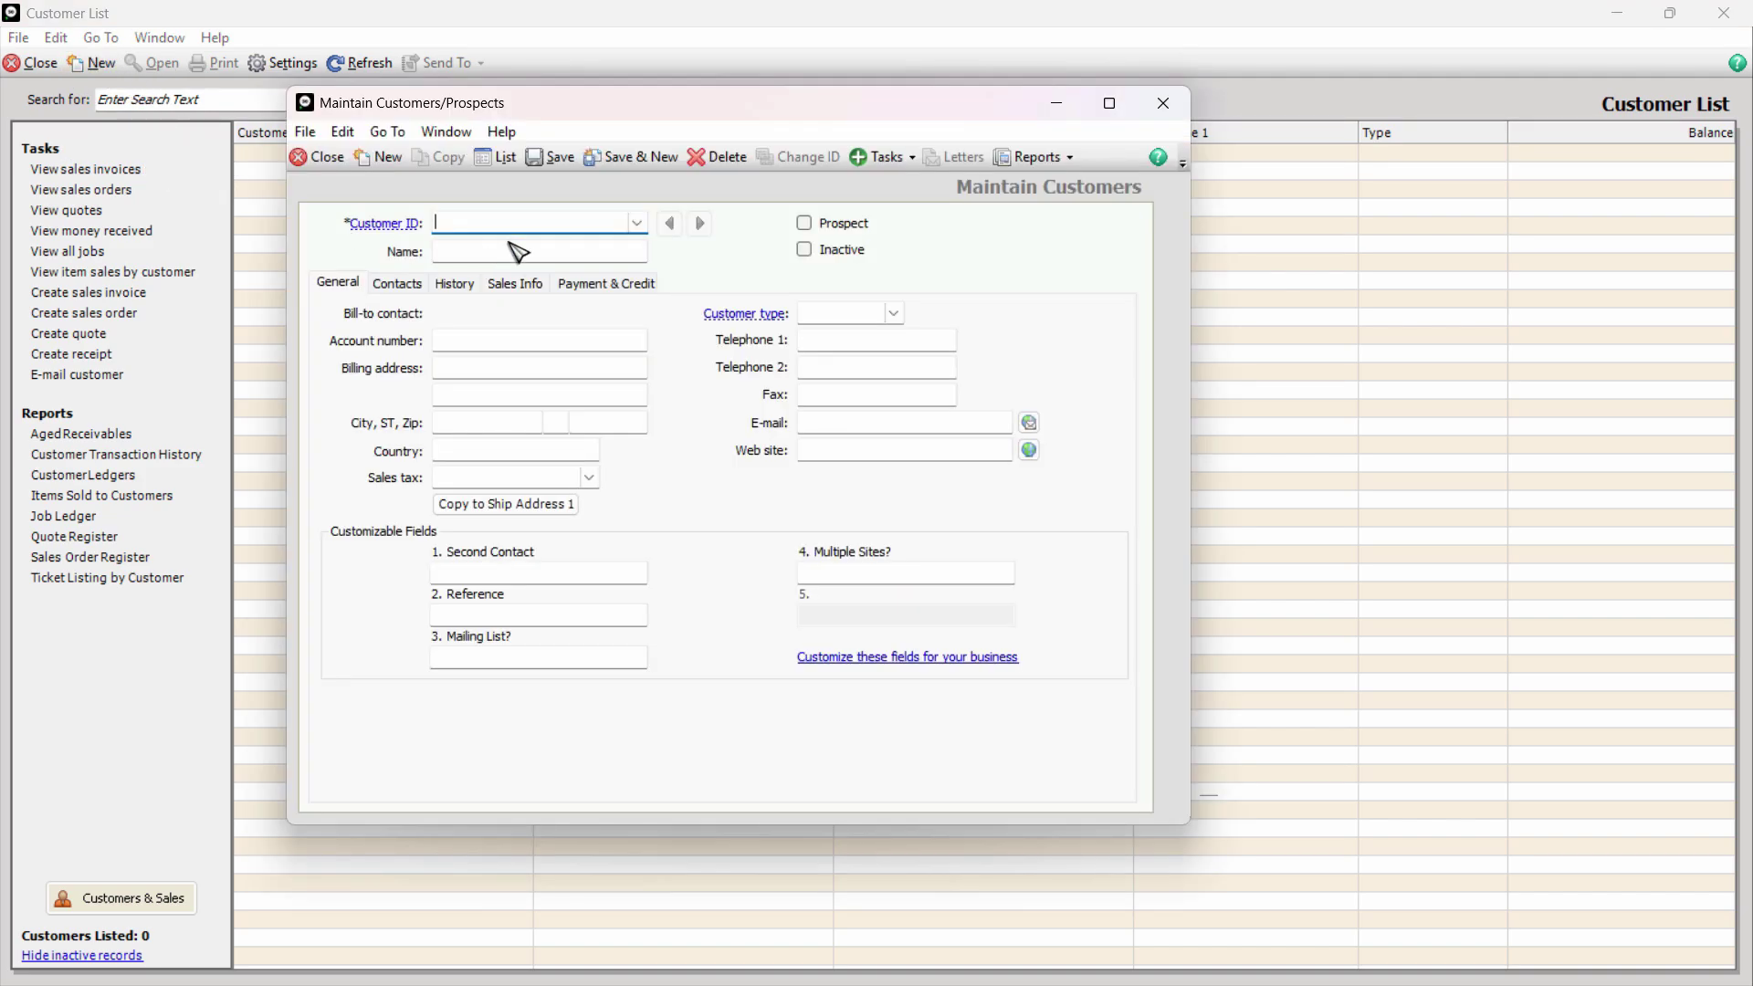
Enter the first customer's ID and copy the name H.K. Brooks & Co from the Excel customer details into the record.
type("C100")
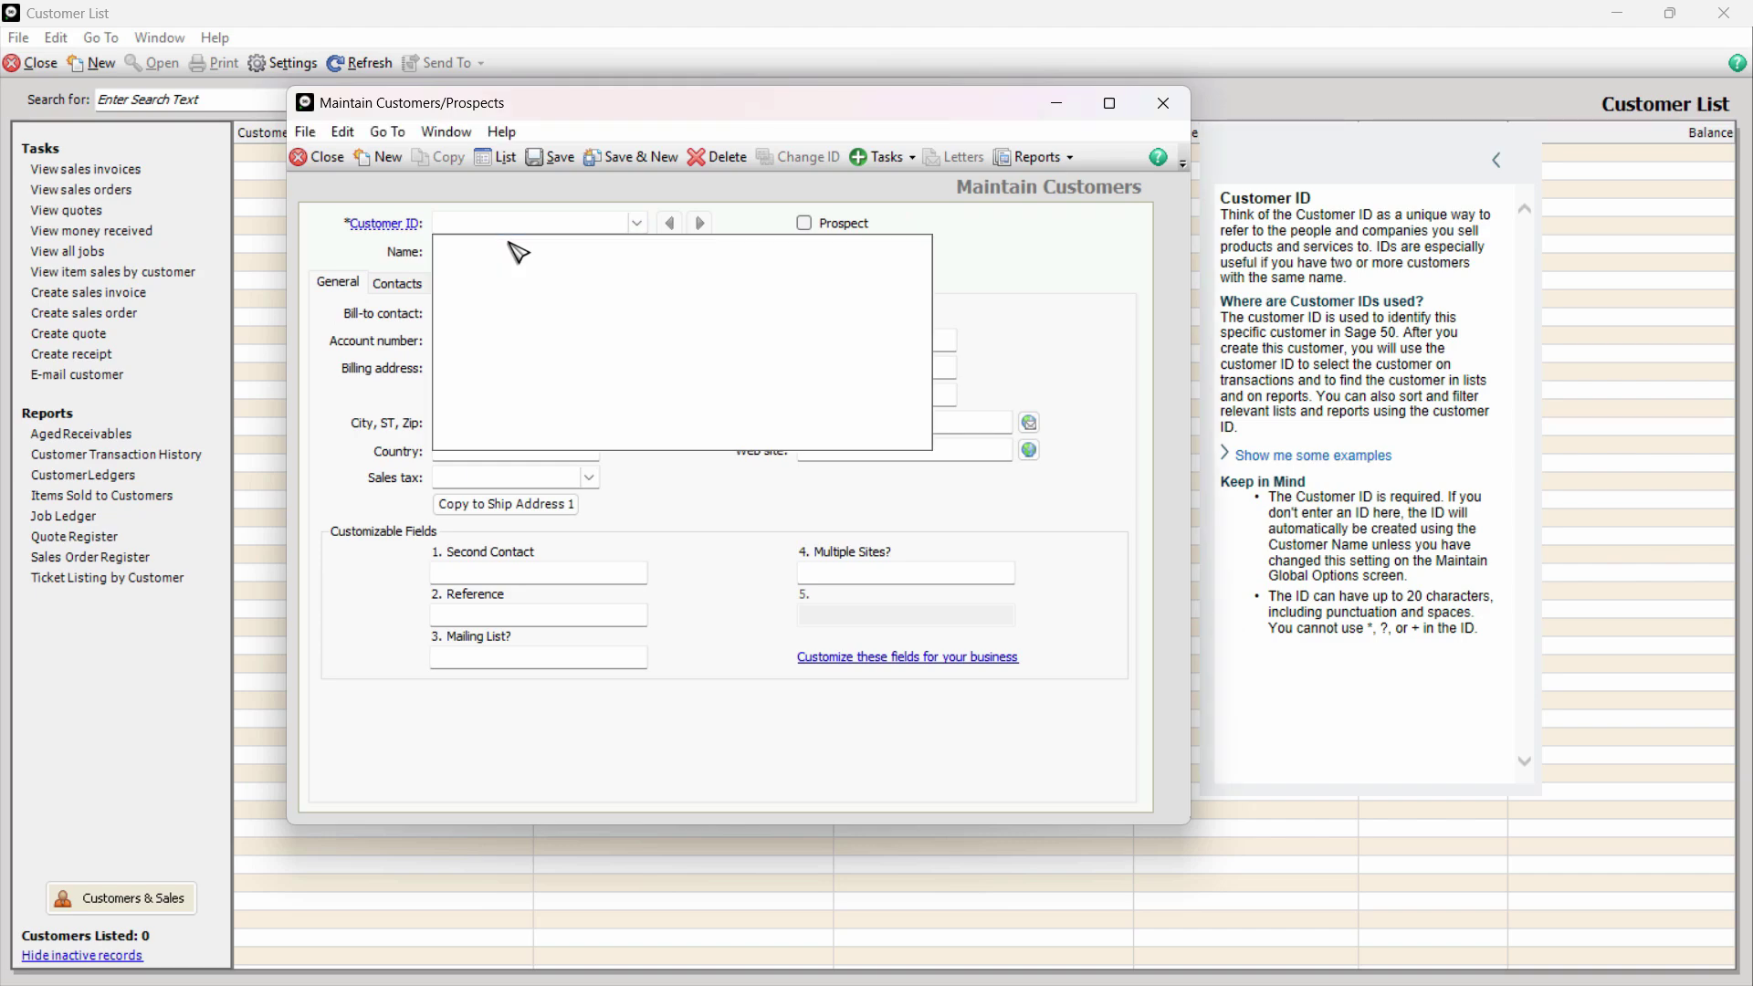
key("alt+Tab")
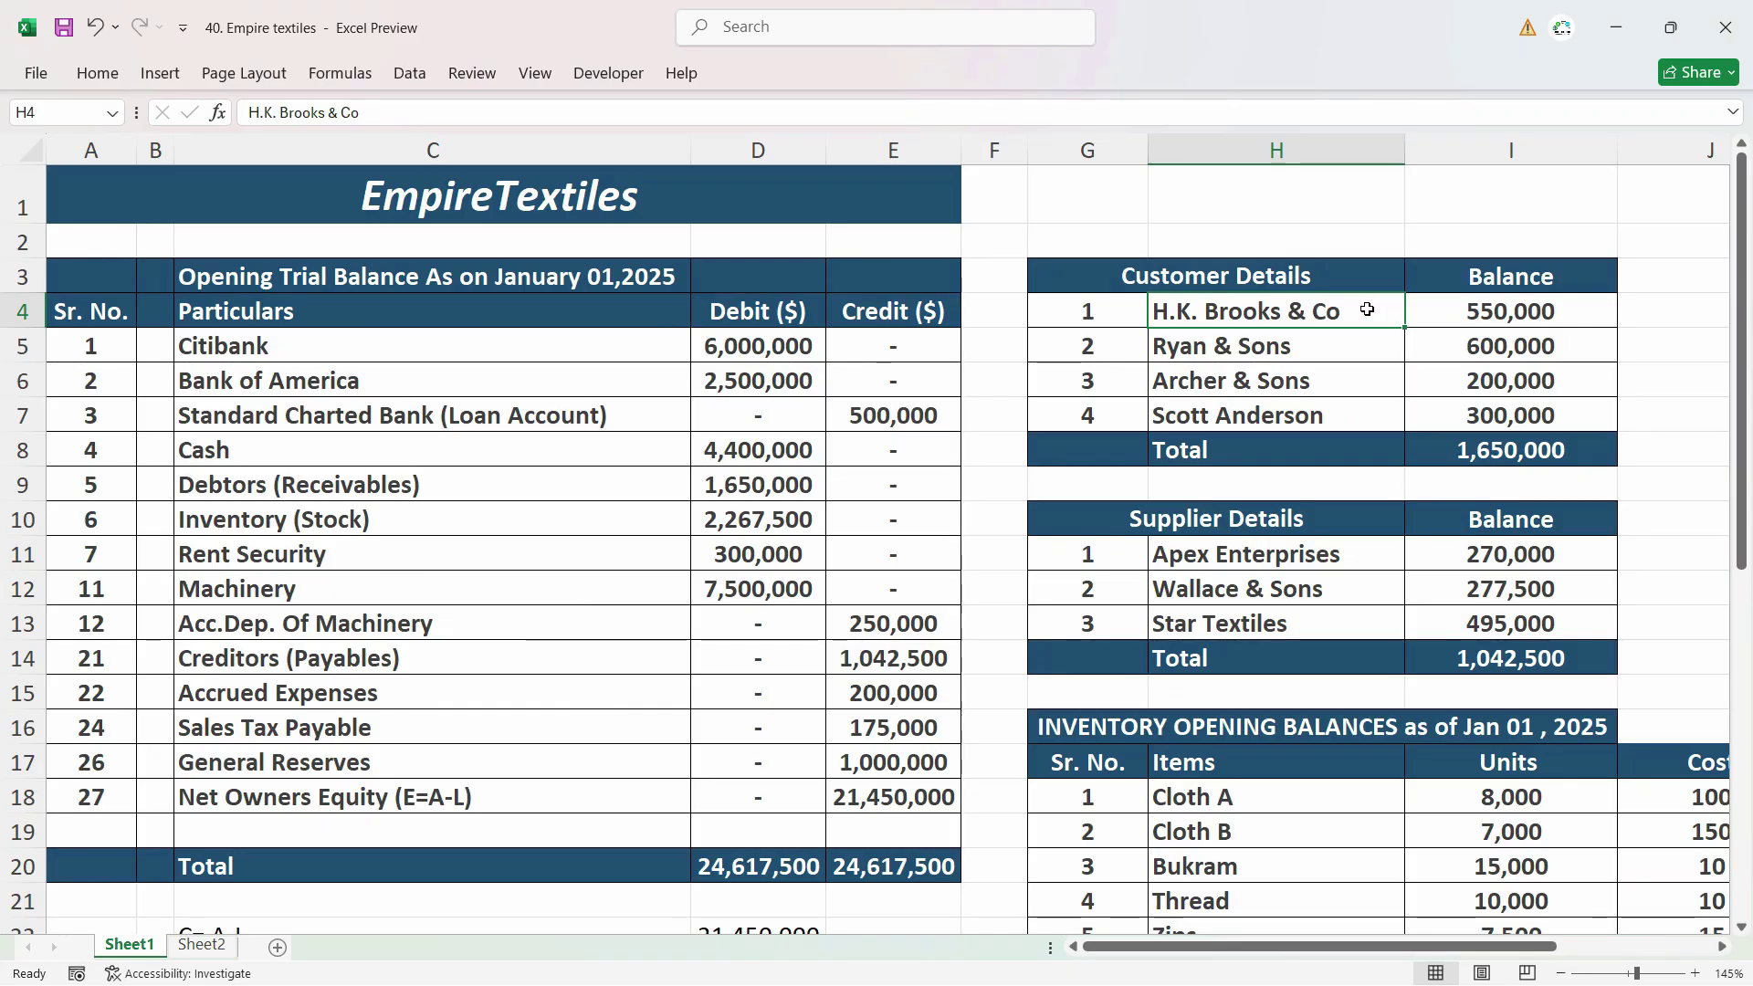
left_click_drag(1363, 311, 1051, 309)
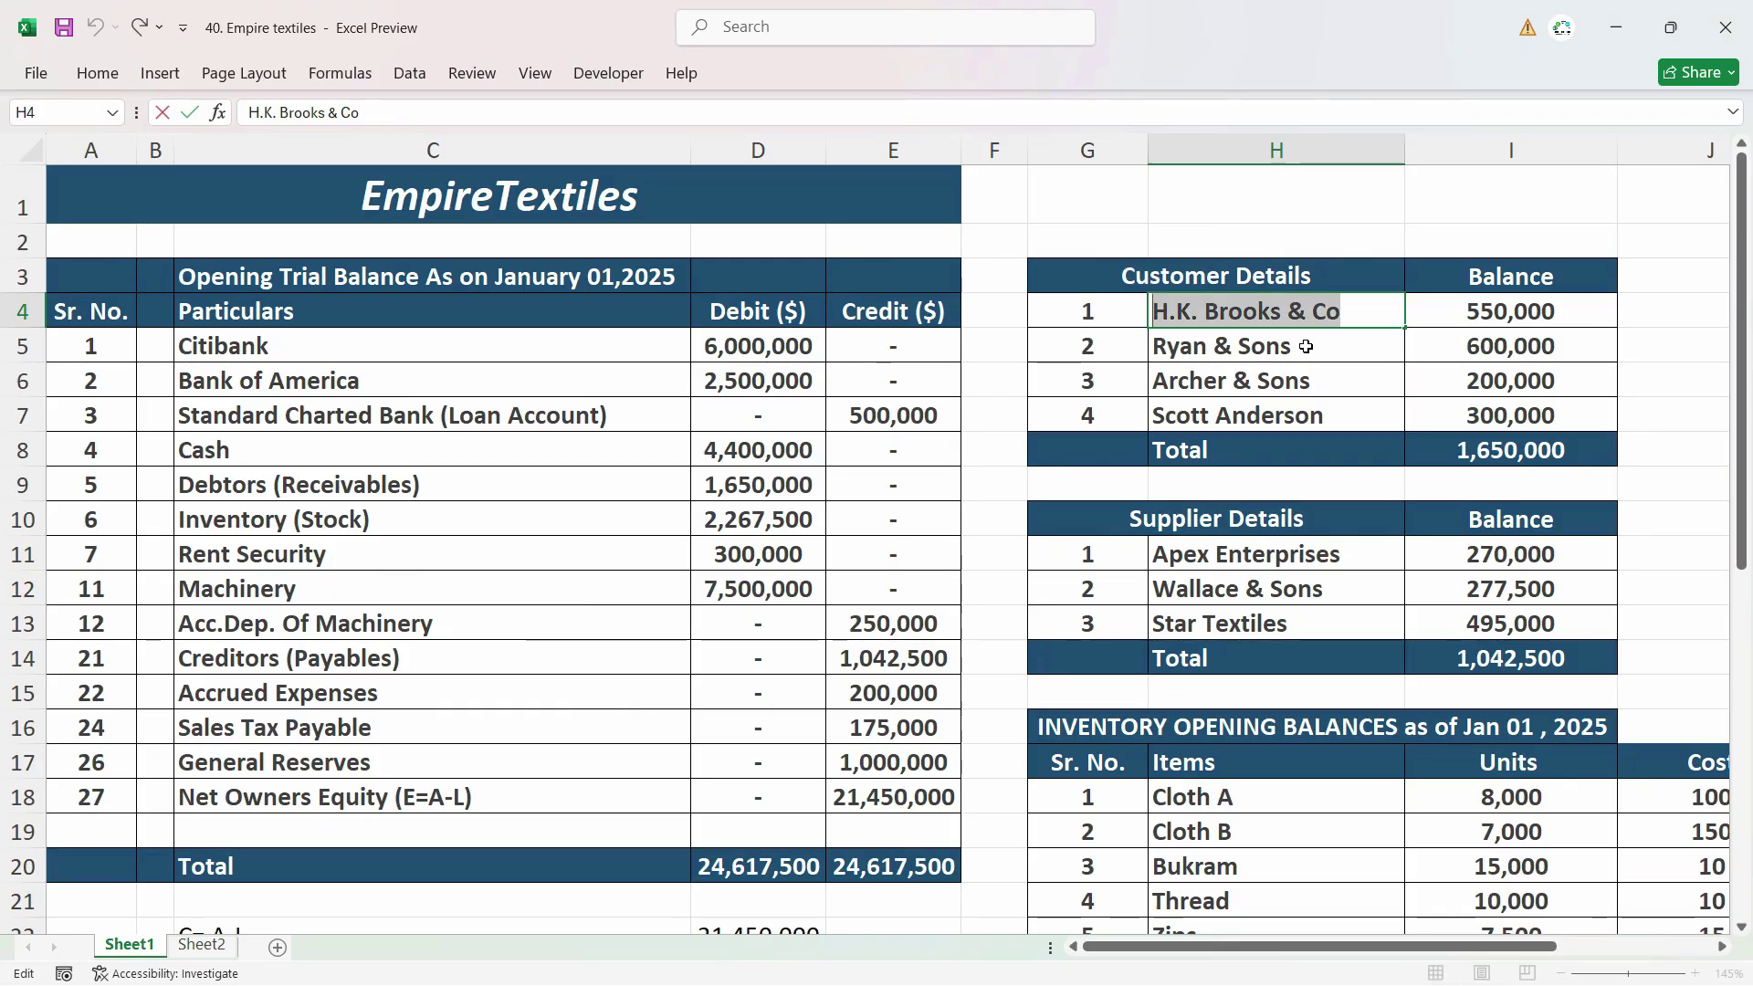
key("ctrl+c")
key("Return")
key("alt+Tab")
key("ctrl+v")
left_click(895, 314)
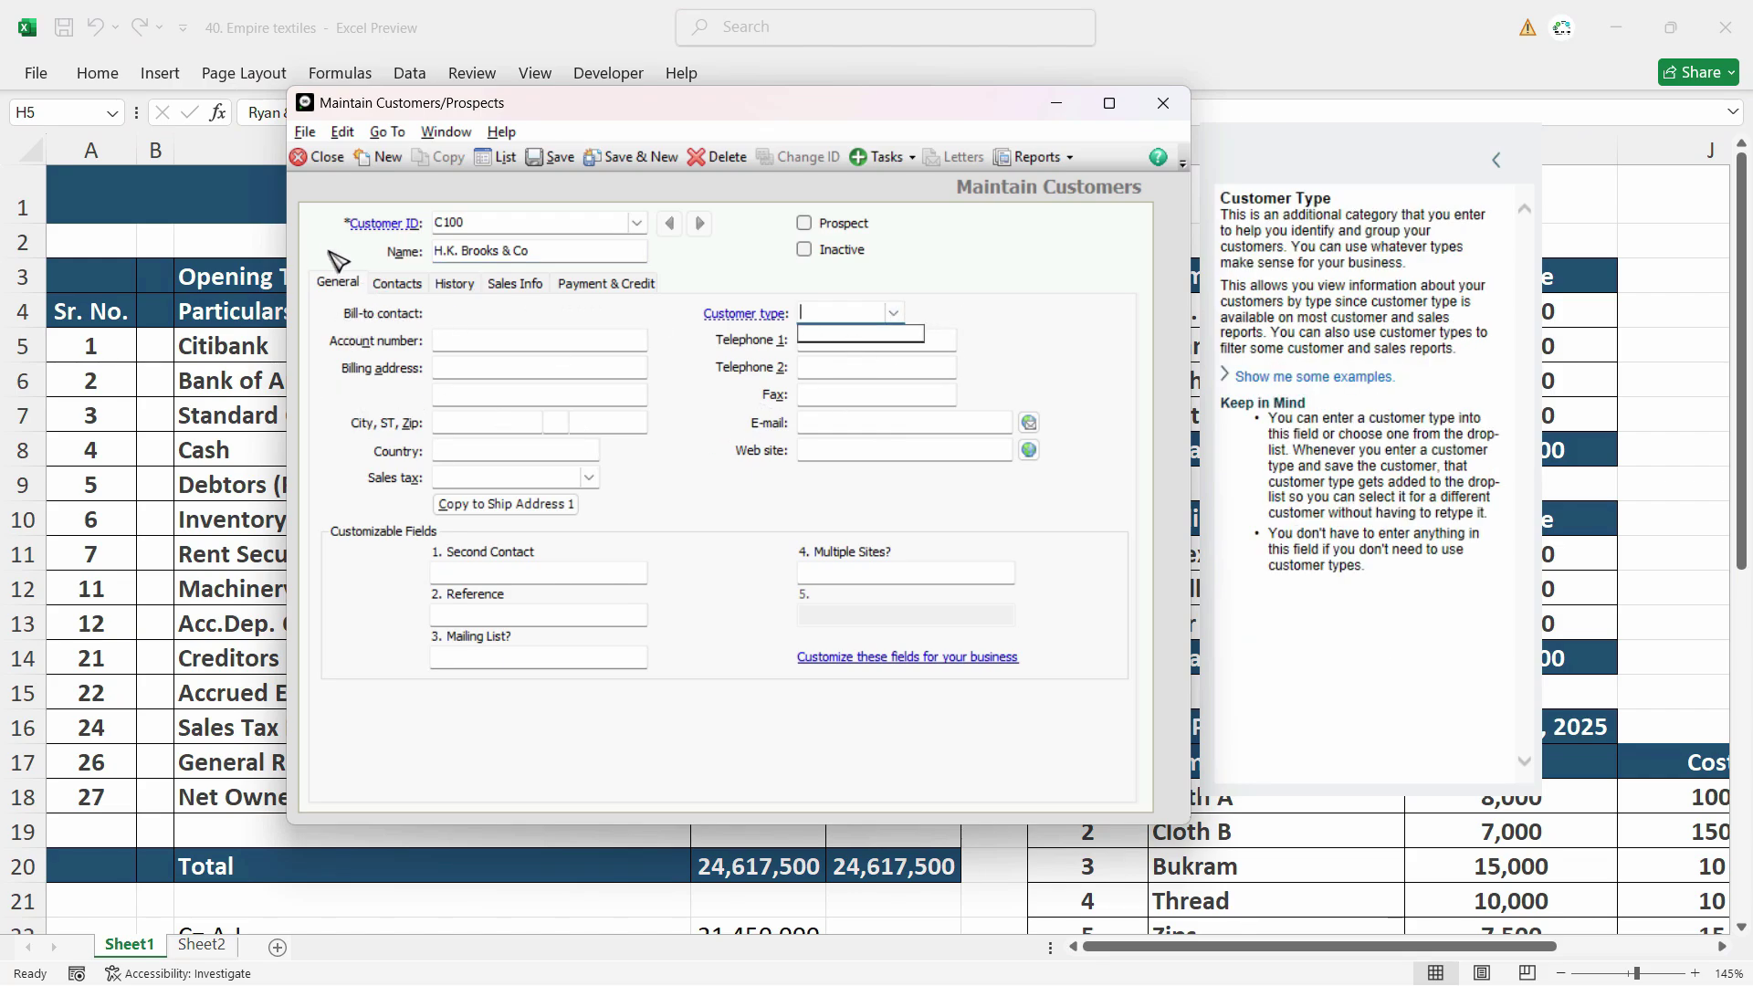
Set the customer-since date in the H.K. Brooks & Co history to January 1.
left_click(461, 285)
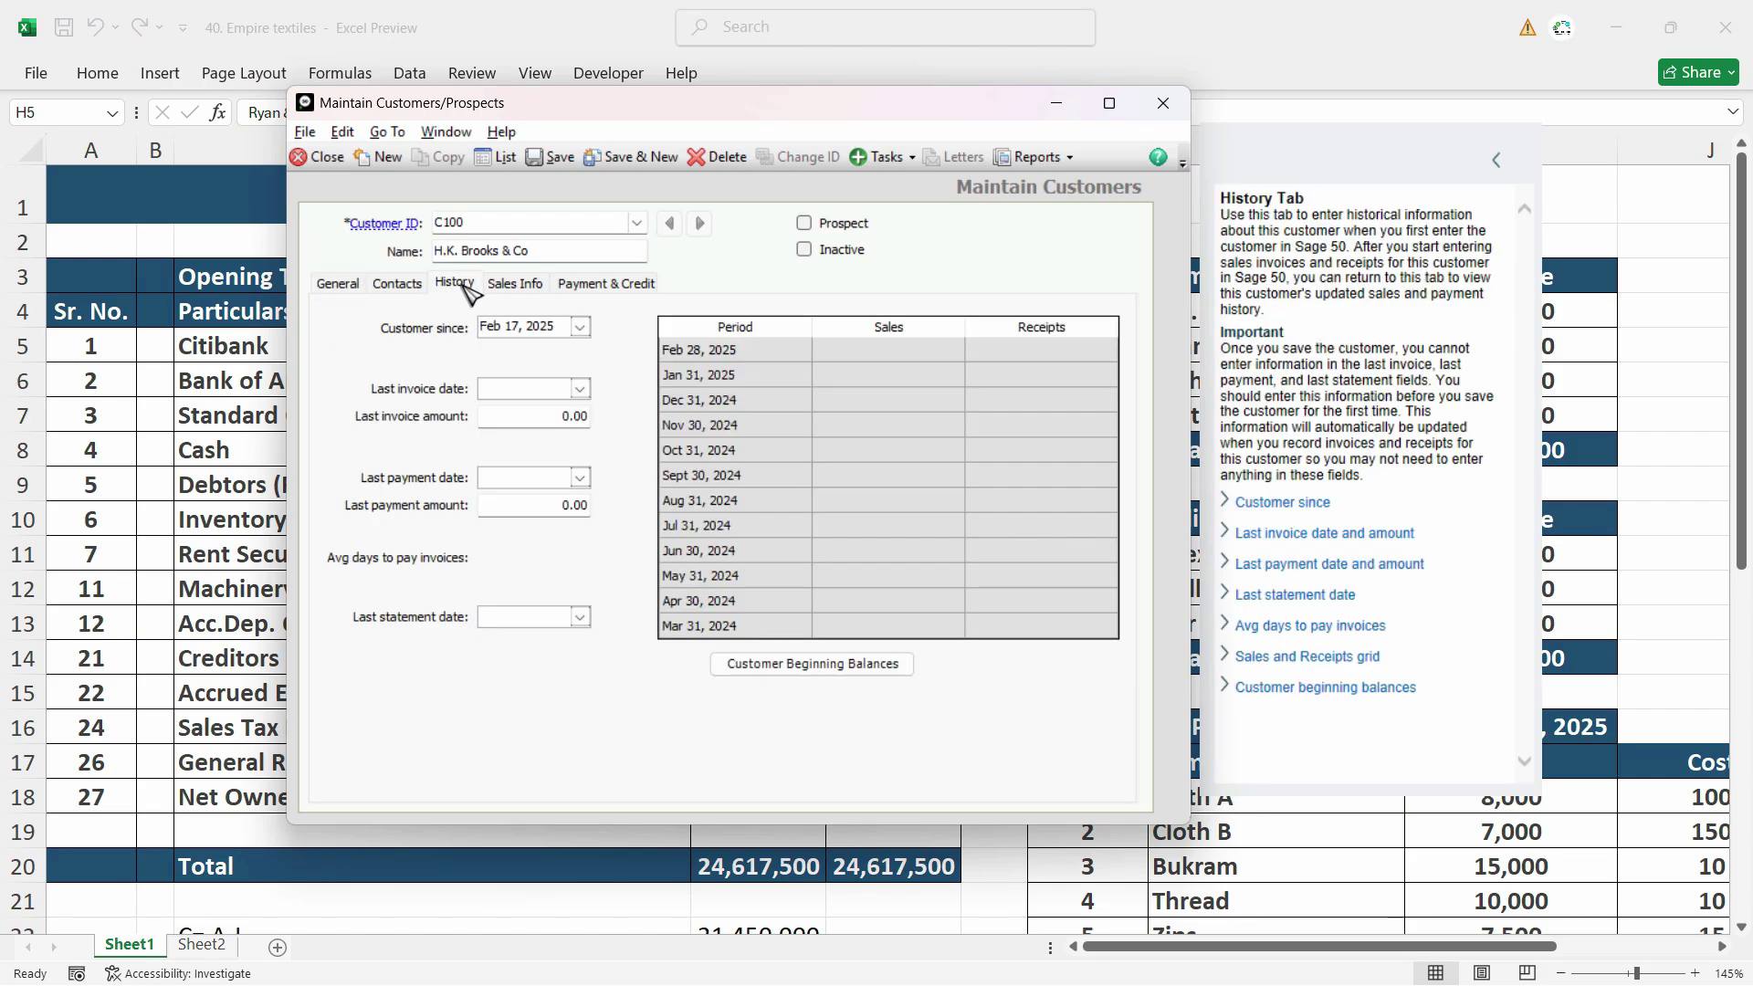
left_click(579, 327)
key("Escape")
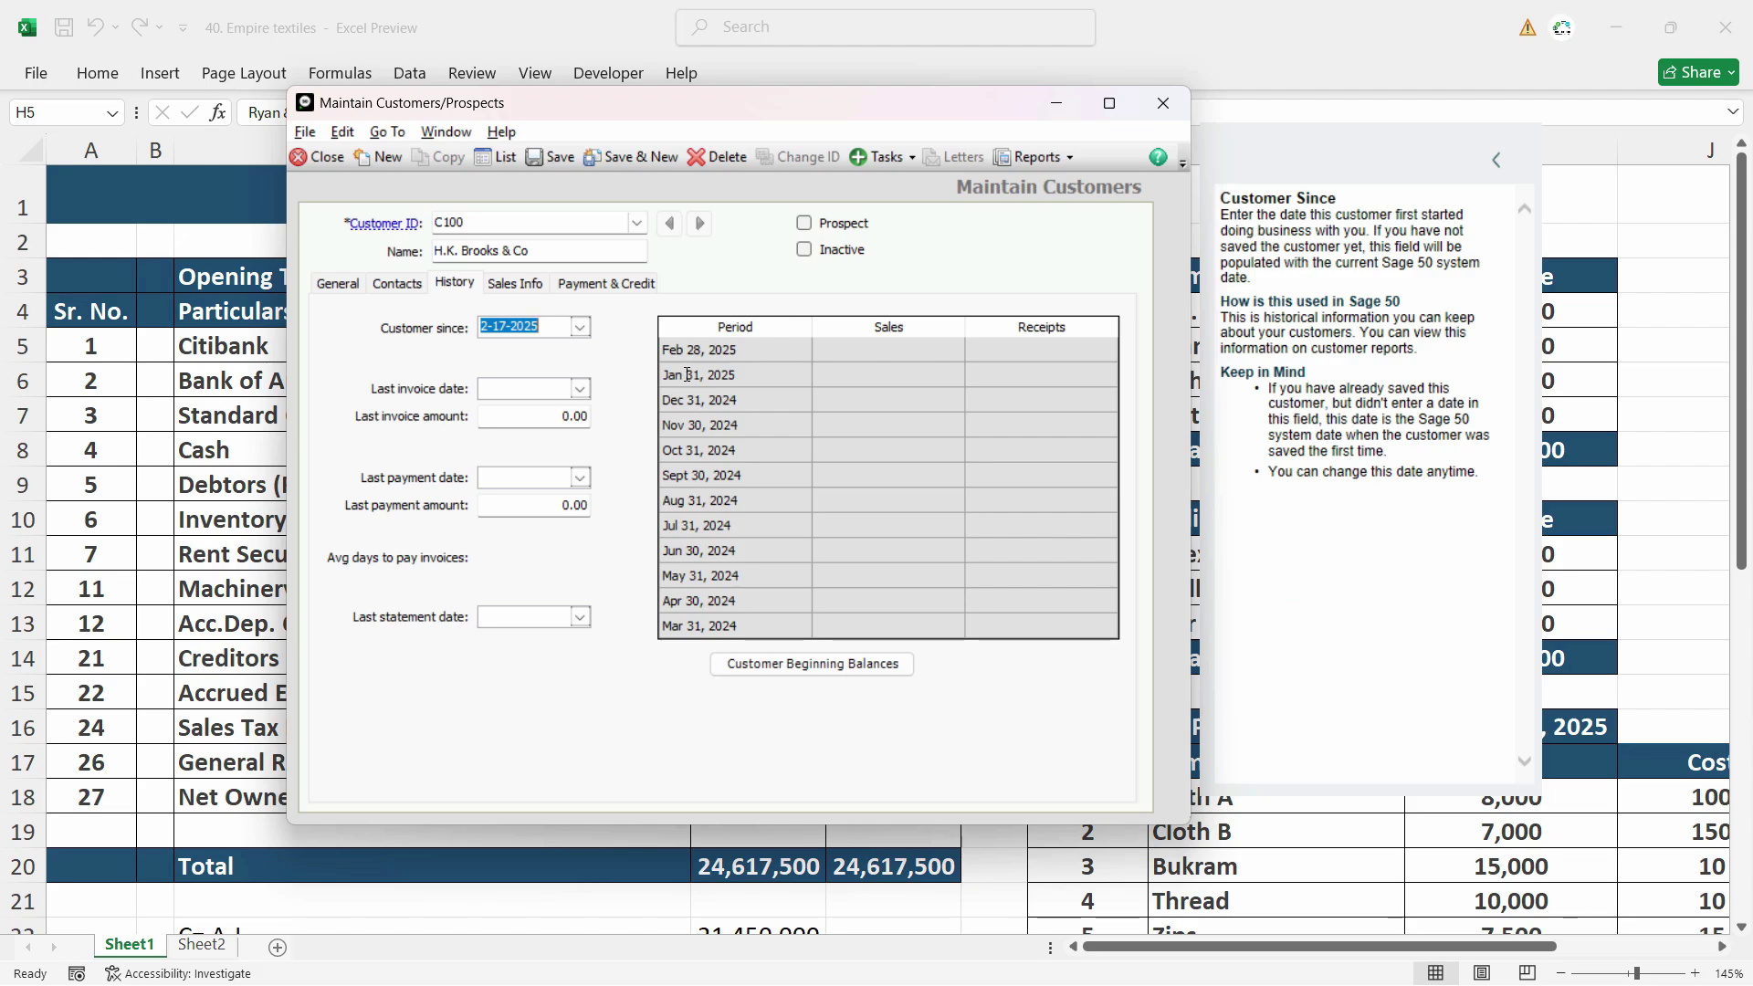
type("01-01-")
Customize the terms for H.K. Brooks & Co with credit status No credit limit, and save the record, starting a new one.
left_click(514, 283)
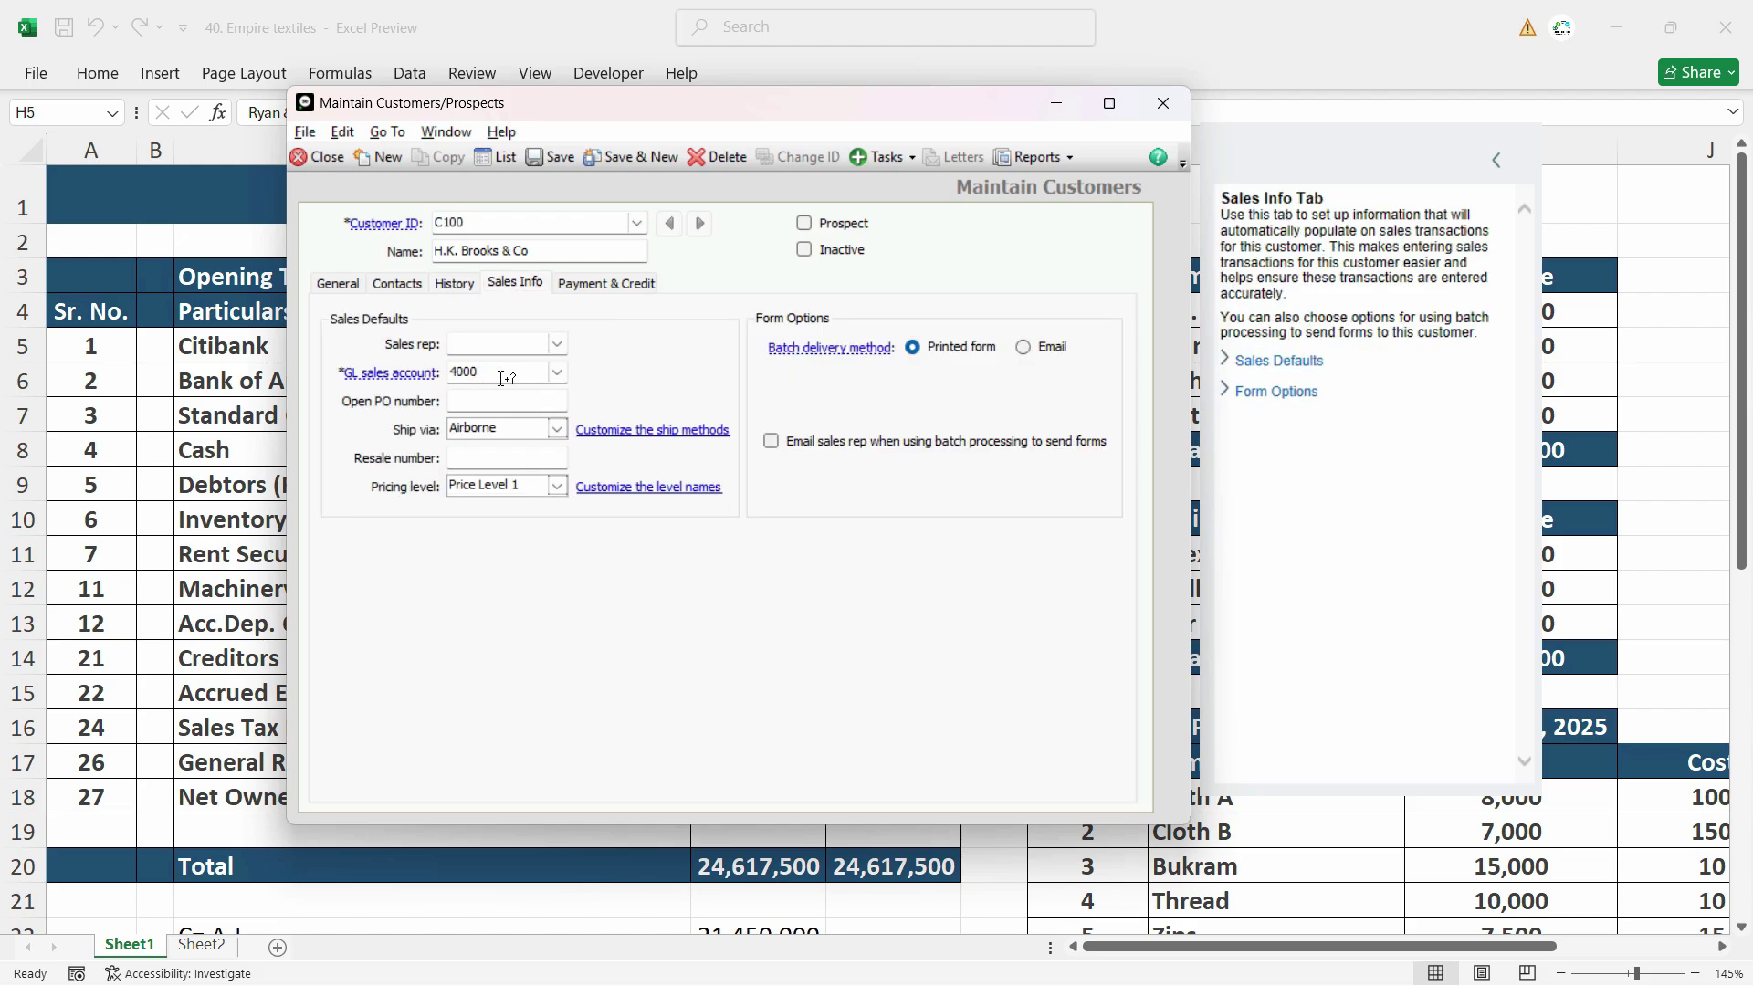
left_click(621, 286)
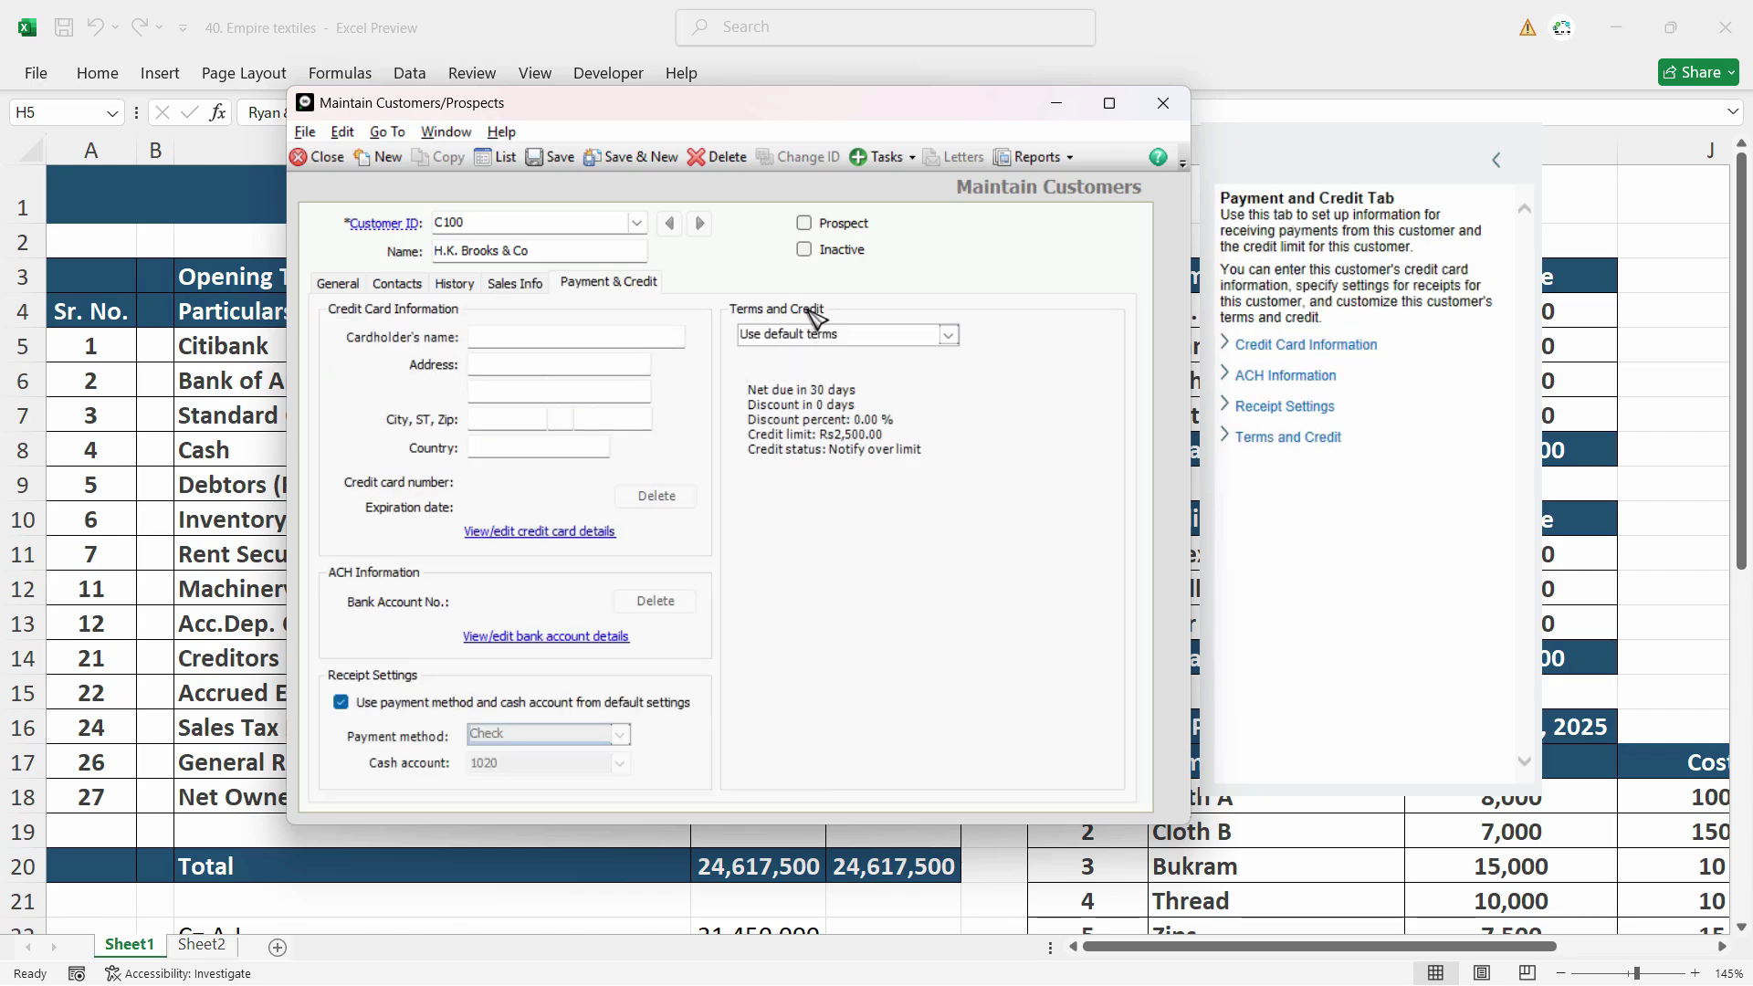
left_click(856, 335)
left_click(769, 336)
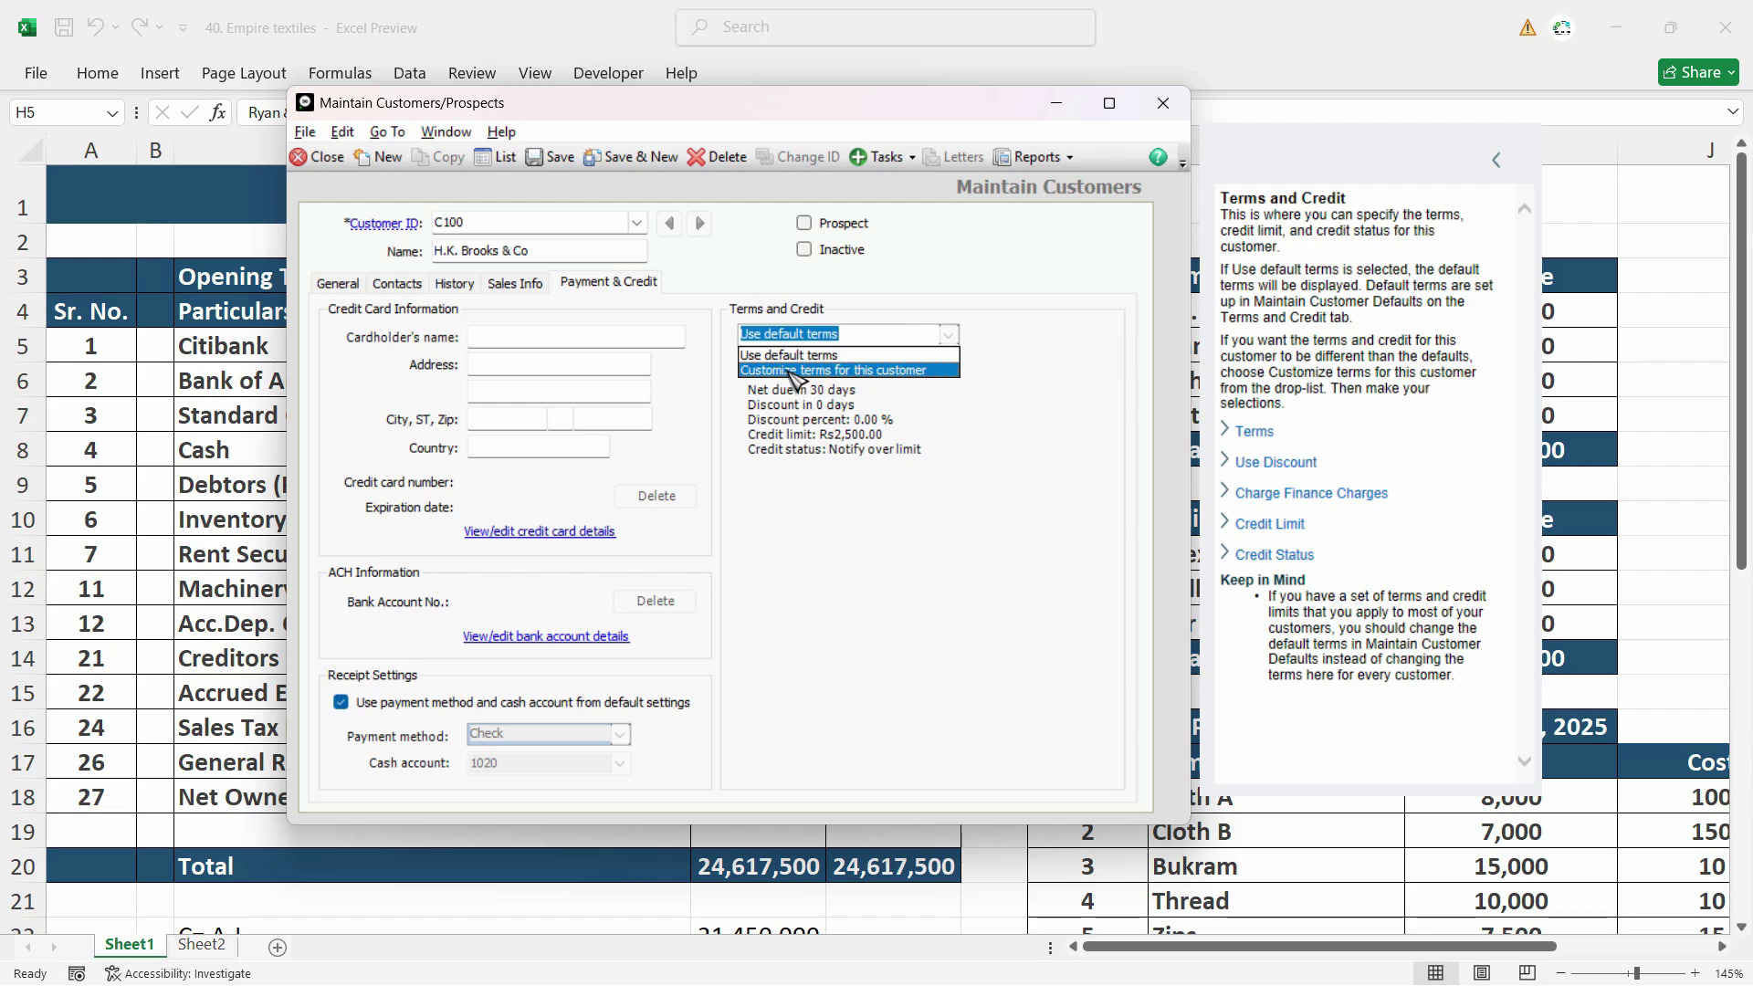
left_click(879, 370)
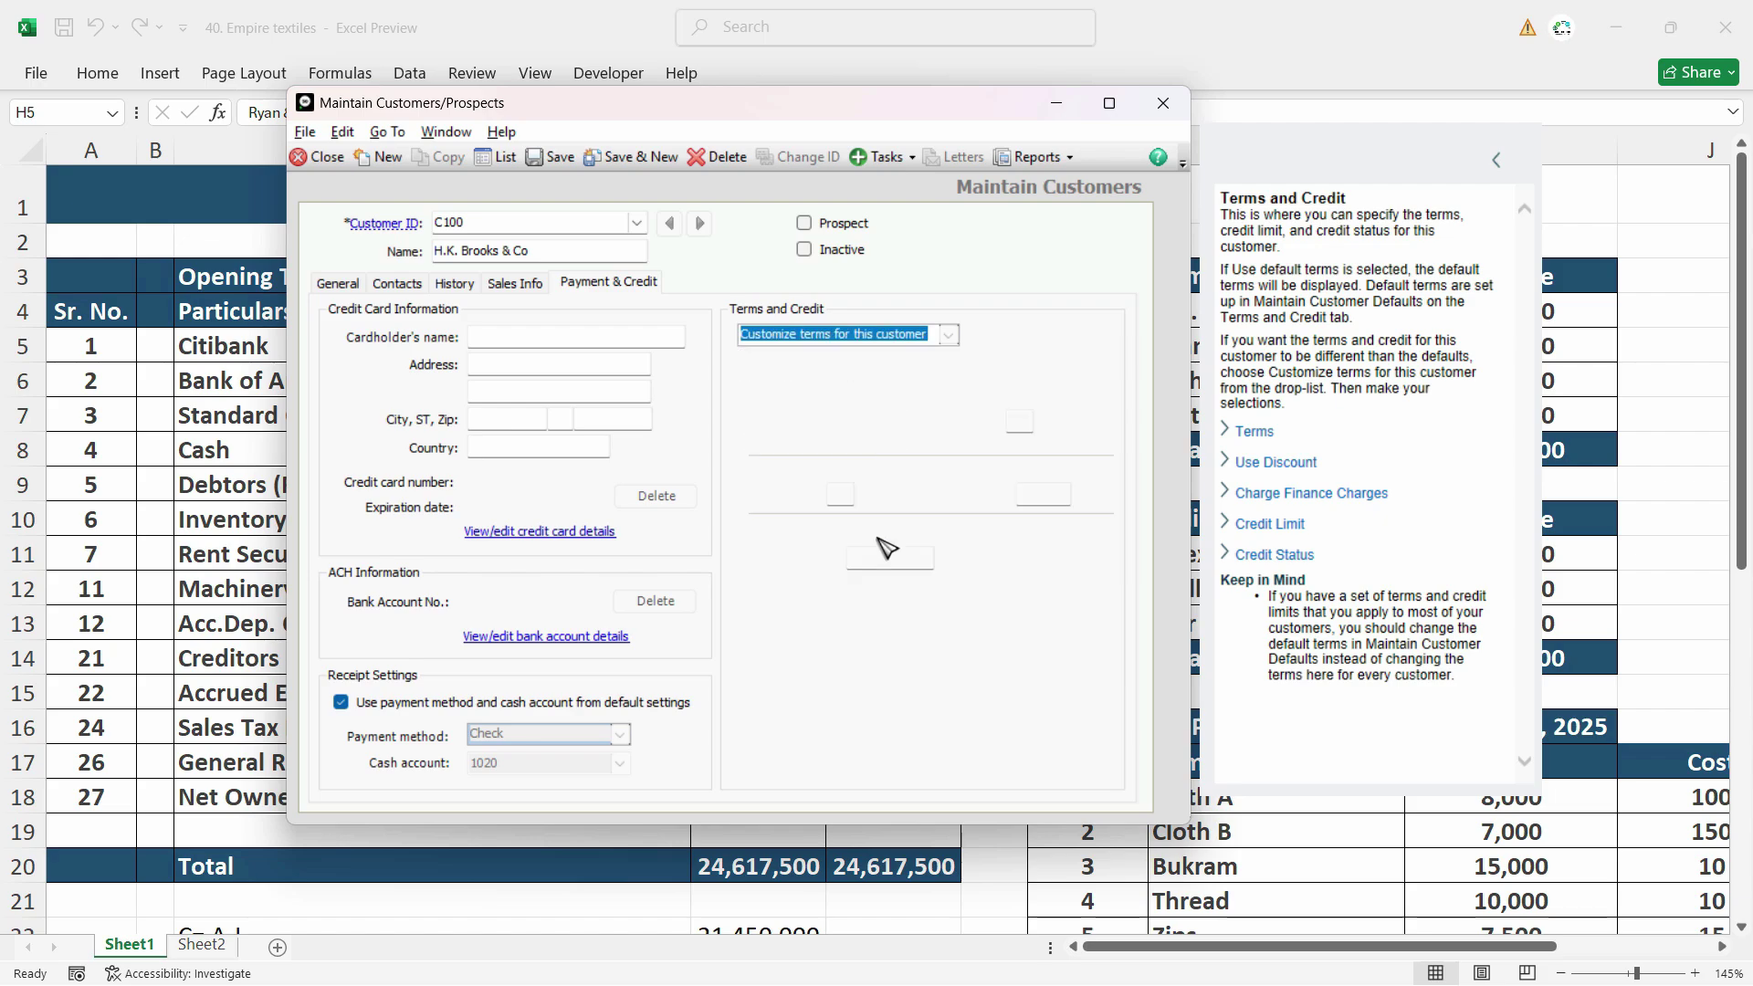
left_click(908, 587)
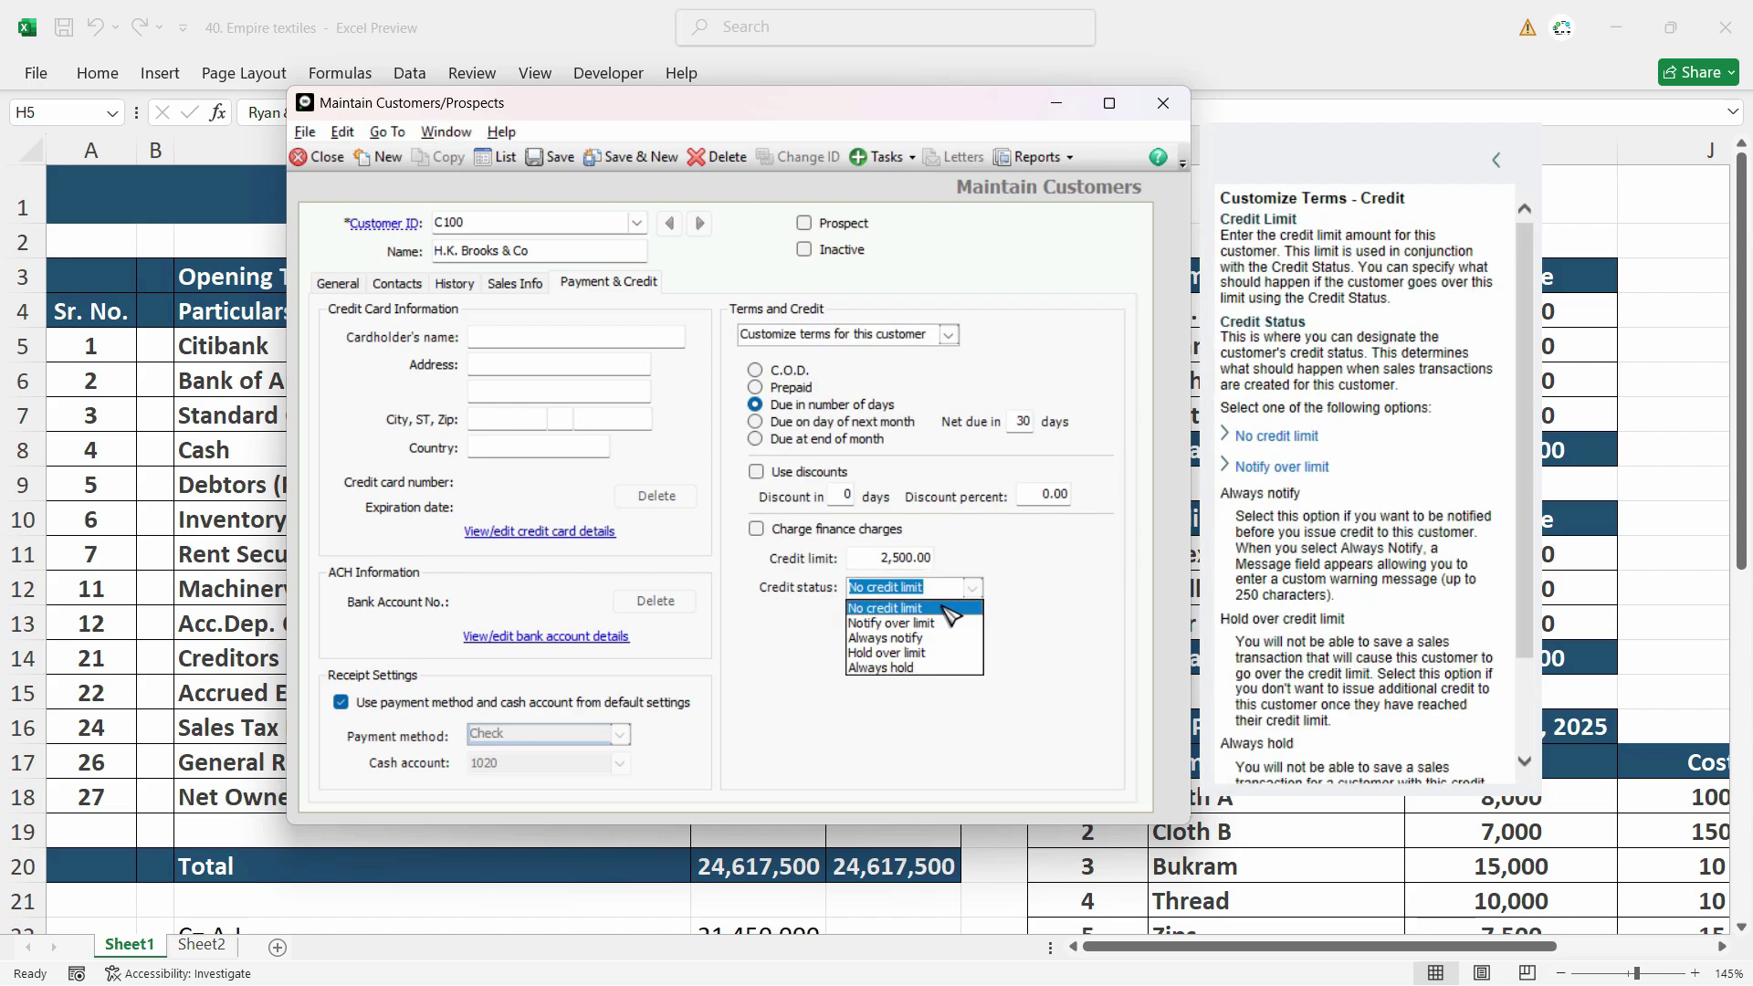
left_click(949, 608)
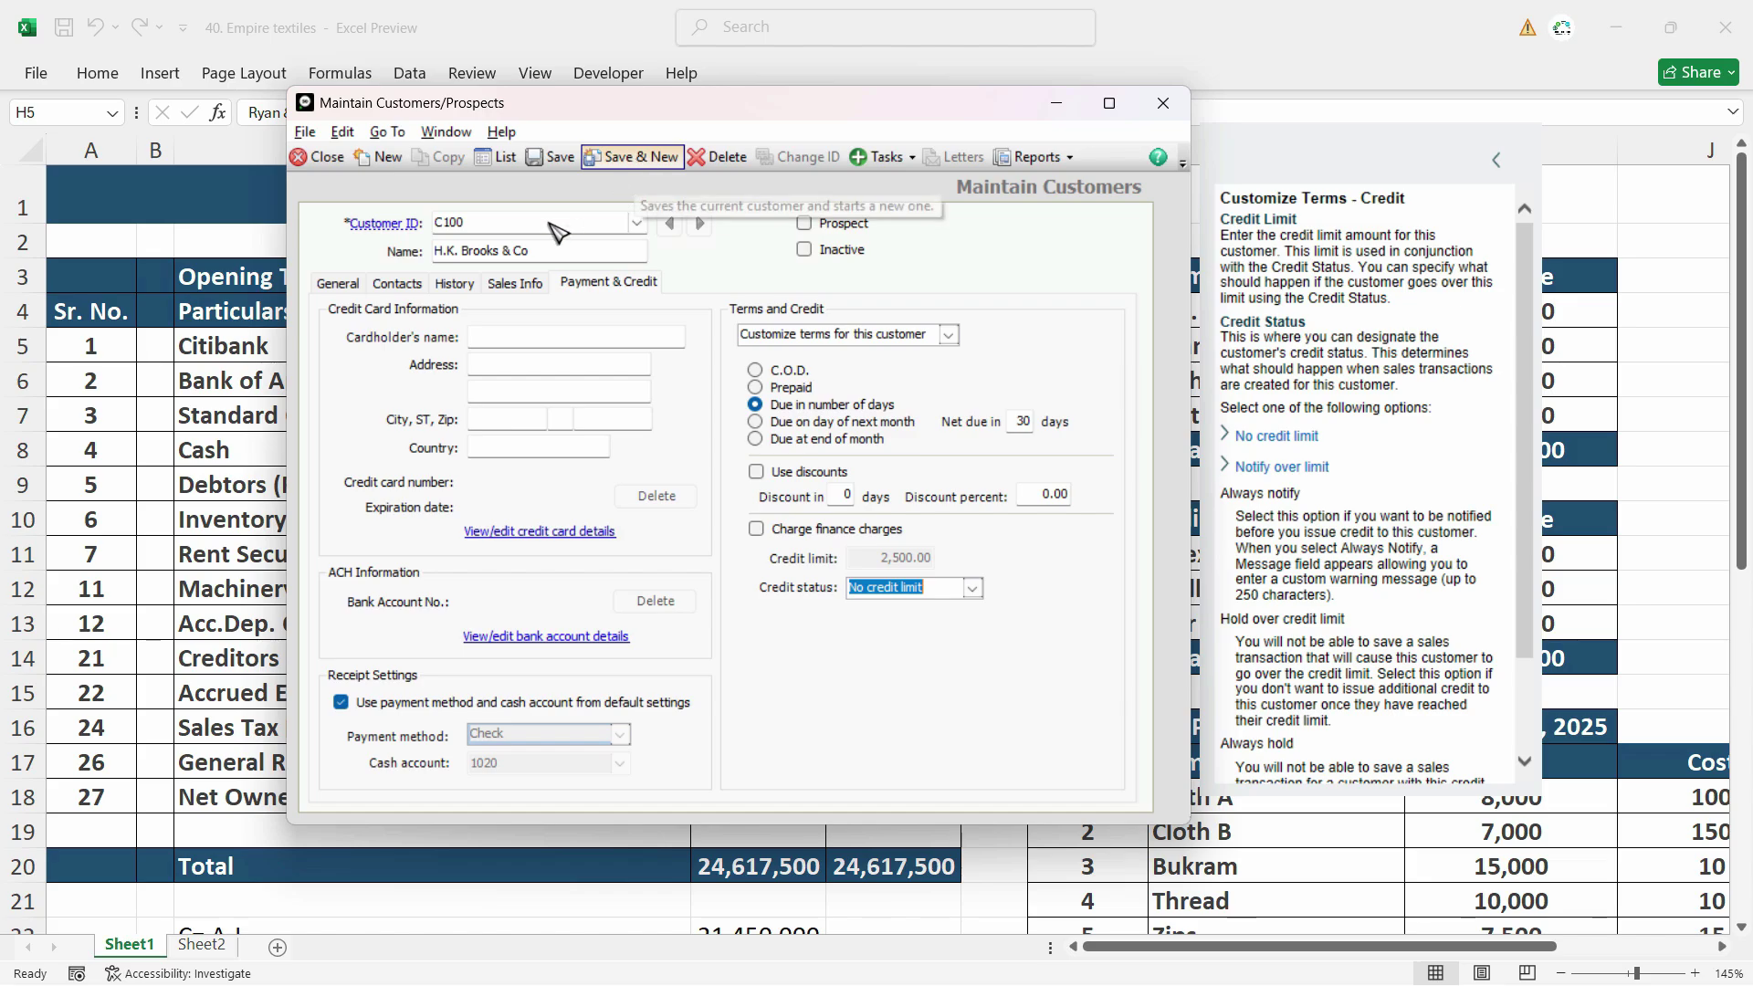
left_click(636, 157)
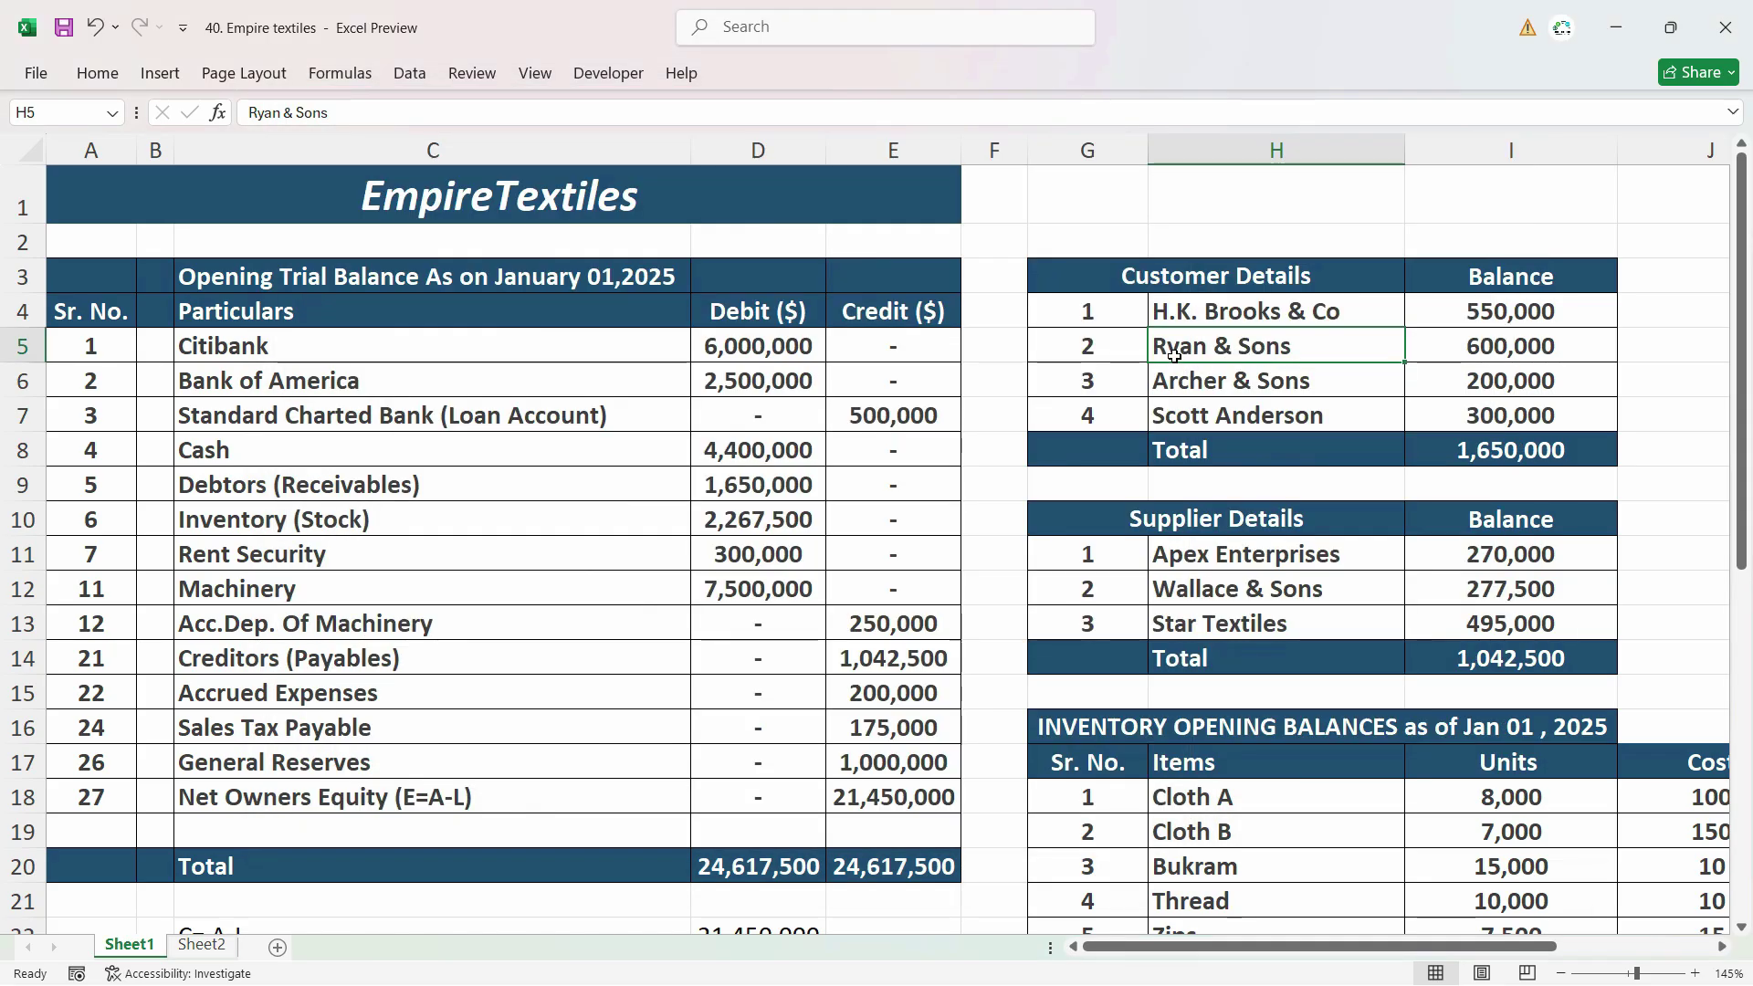
Enter the second customer's ID and copy the name Ryan & Sons from the Excel customer details into the new record.
key("alt+Tab")
type("C200")
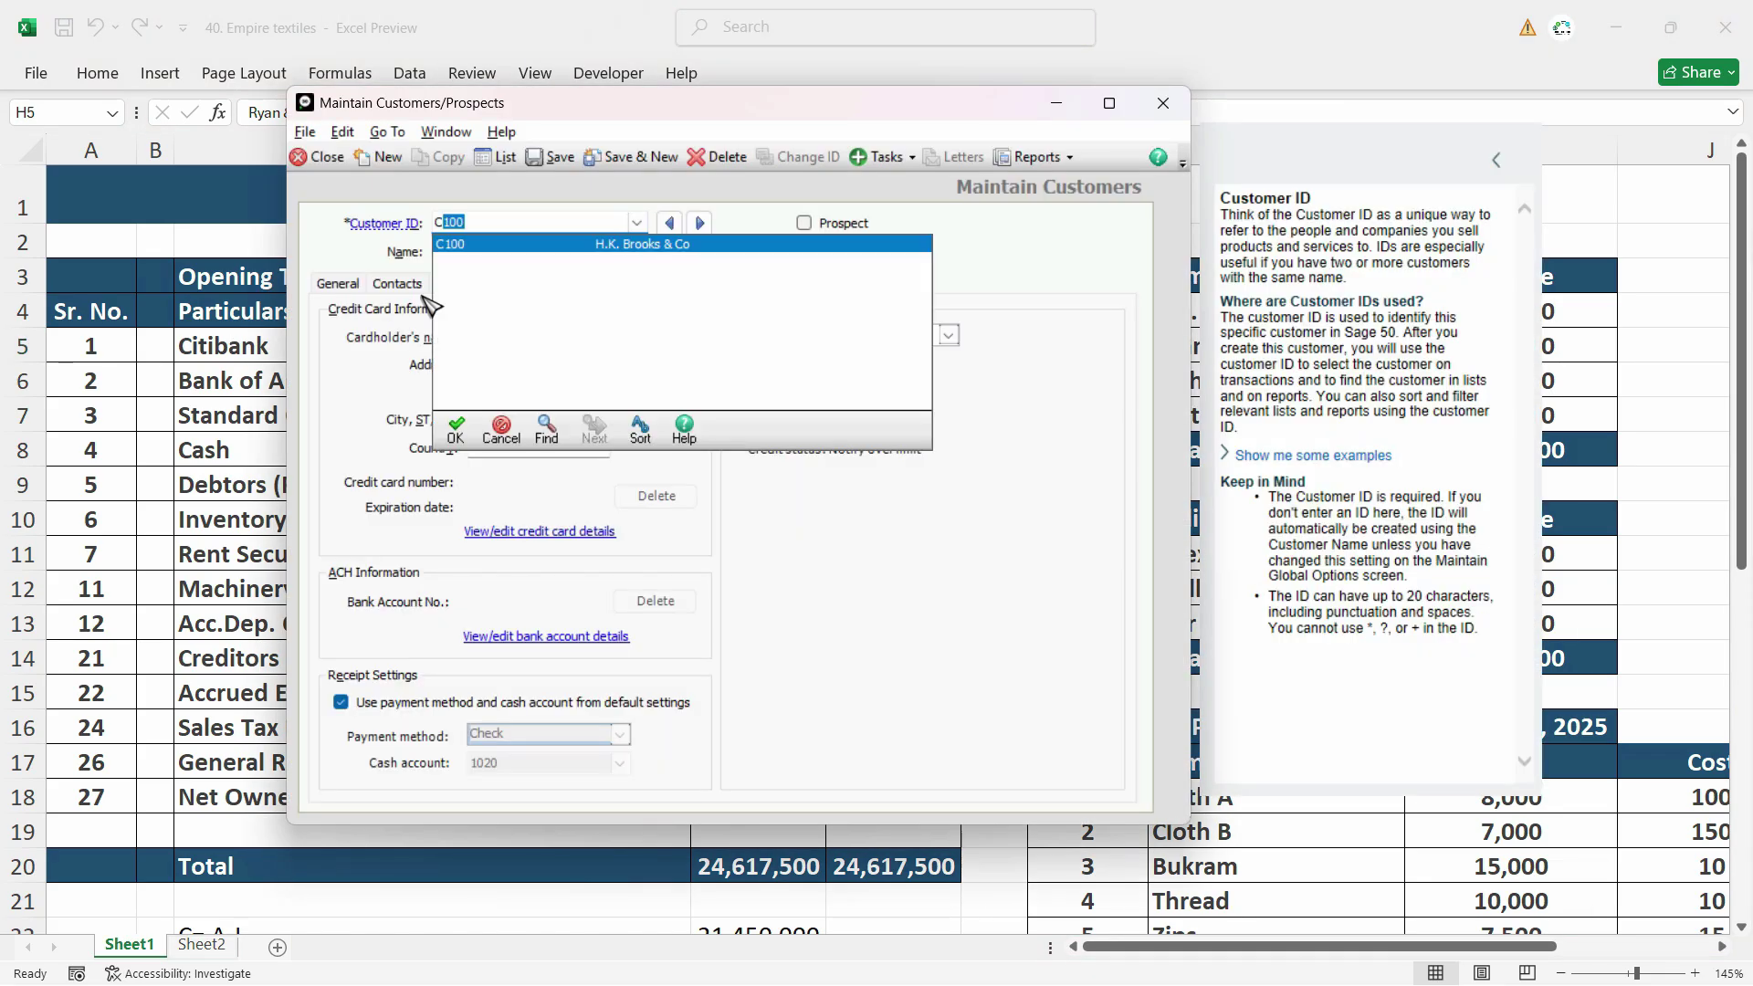
key("Tab")
key("alt+Tab")
double_click(1282, 345)
key("shift+Home")
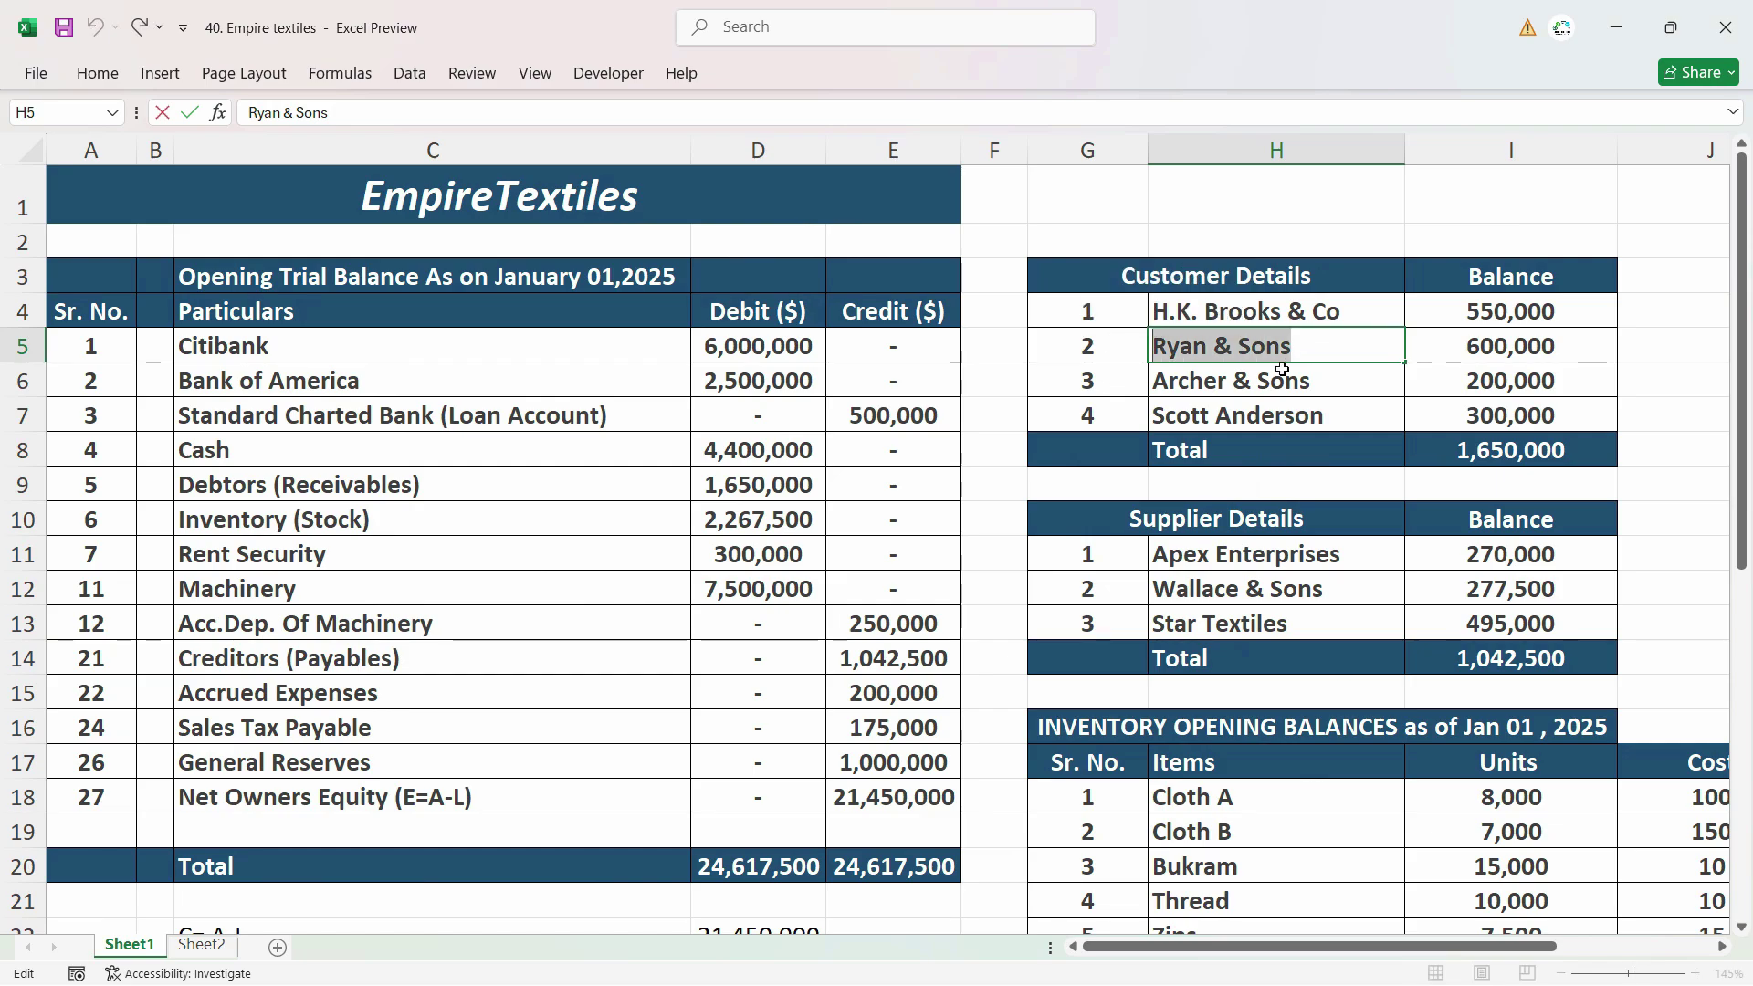
key("alt+Tab")
key("ctrl+v")
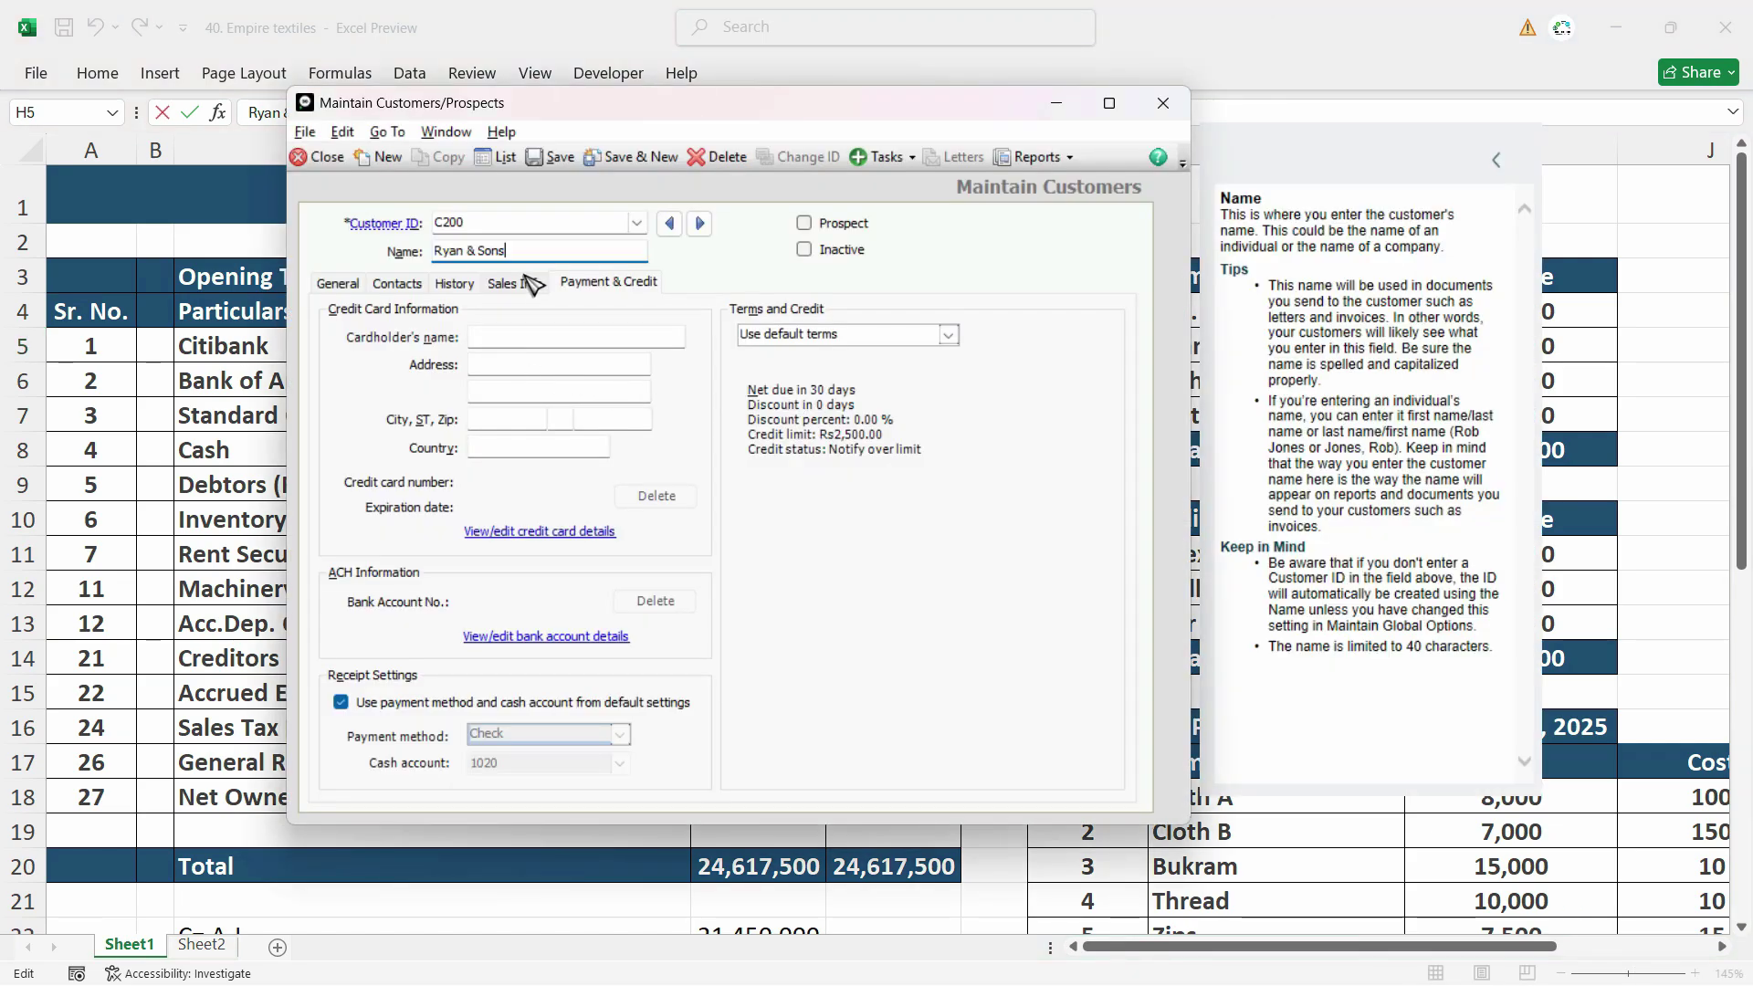
left_click(874, 337)
left_click(337, 283)
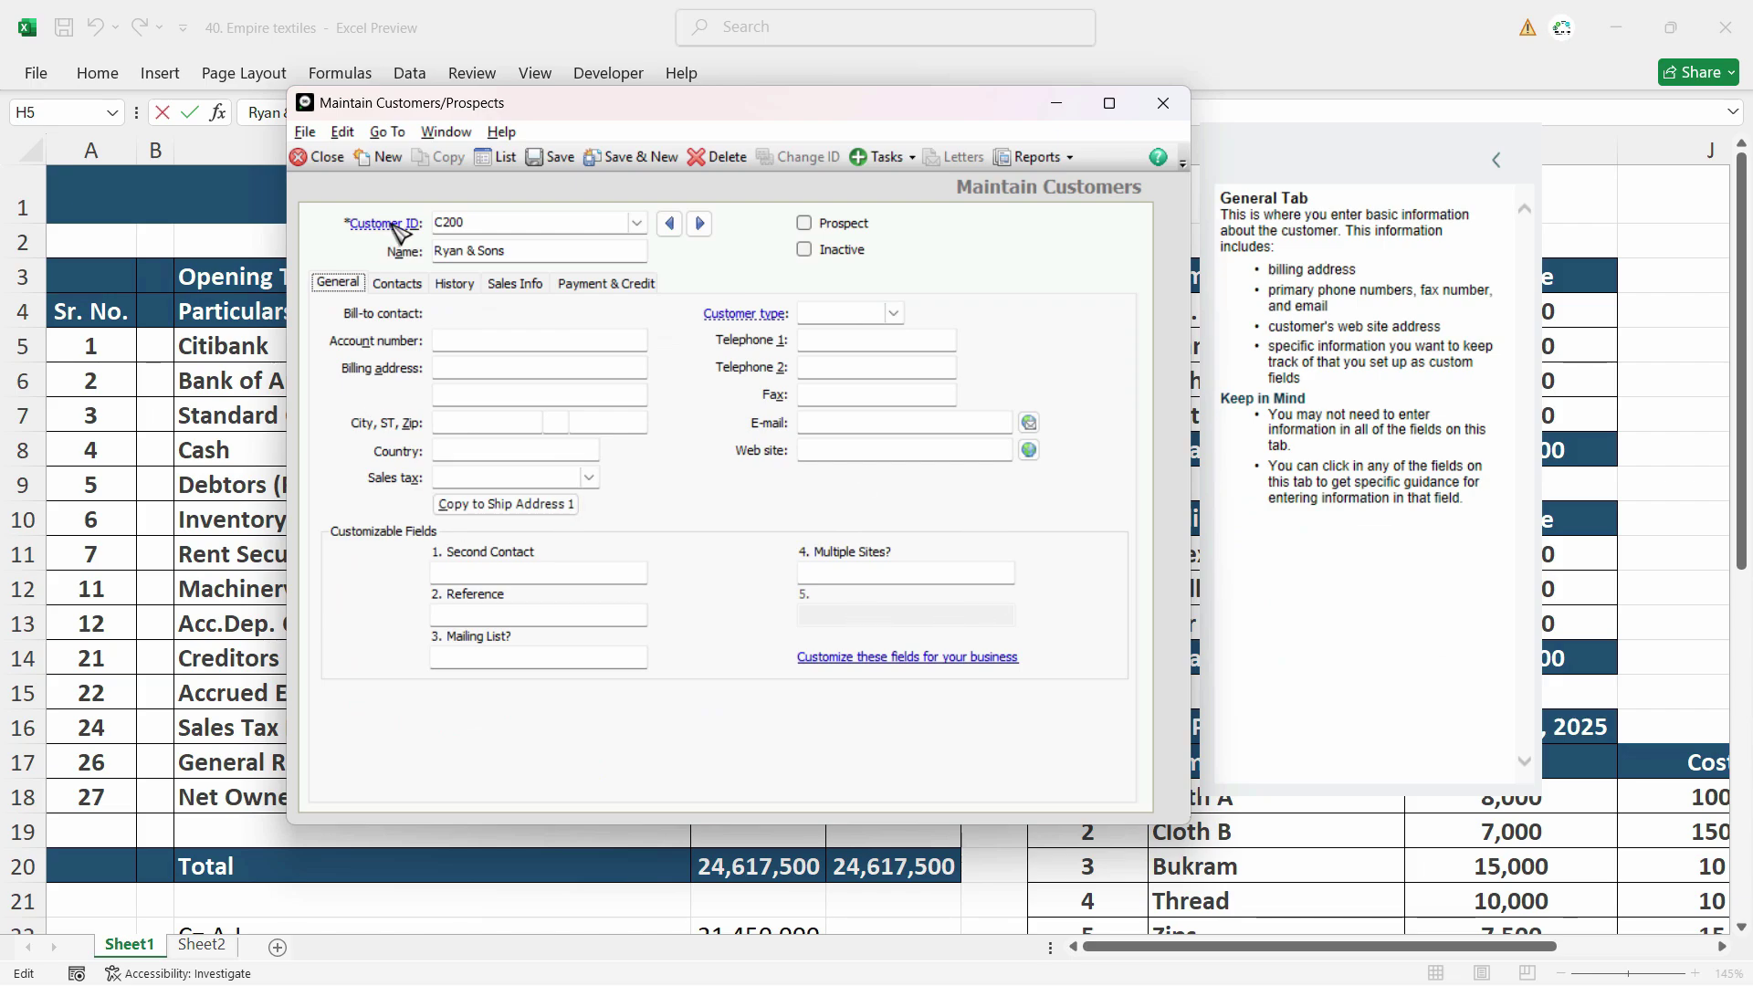
left_click(417, 287)
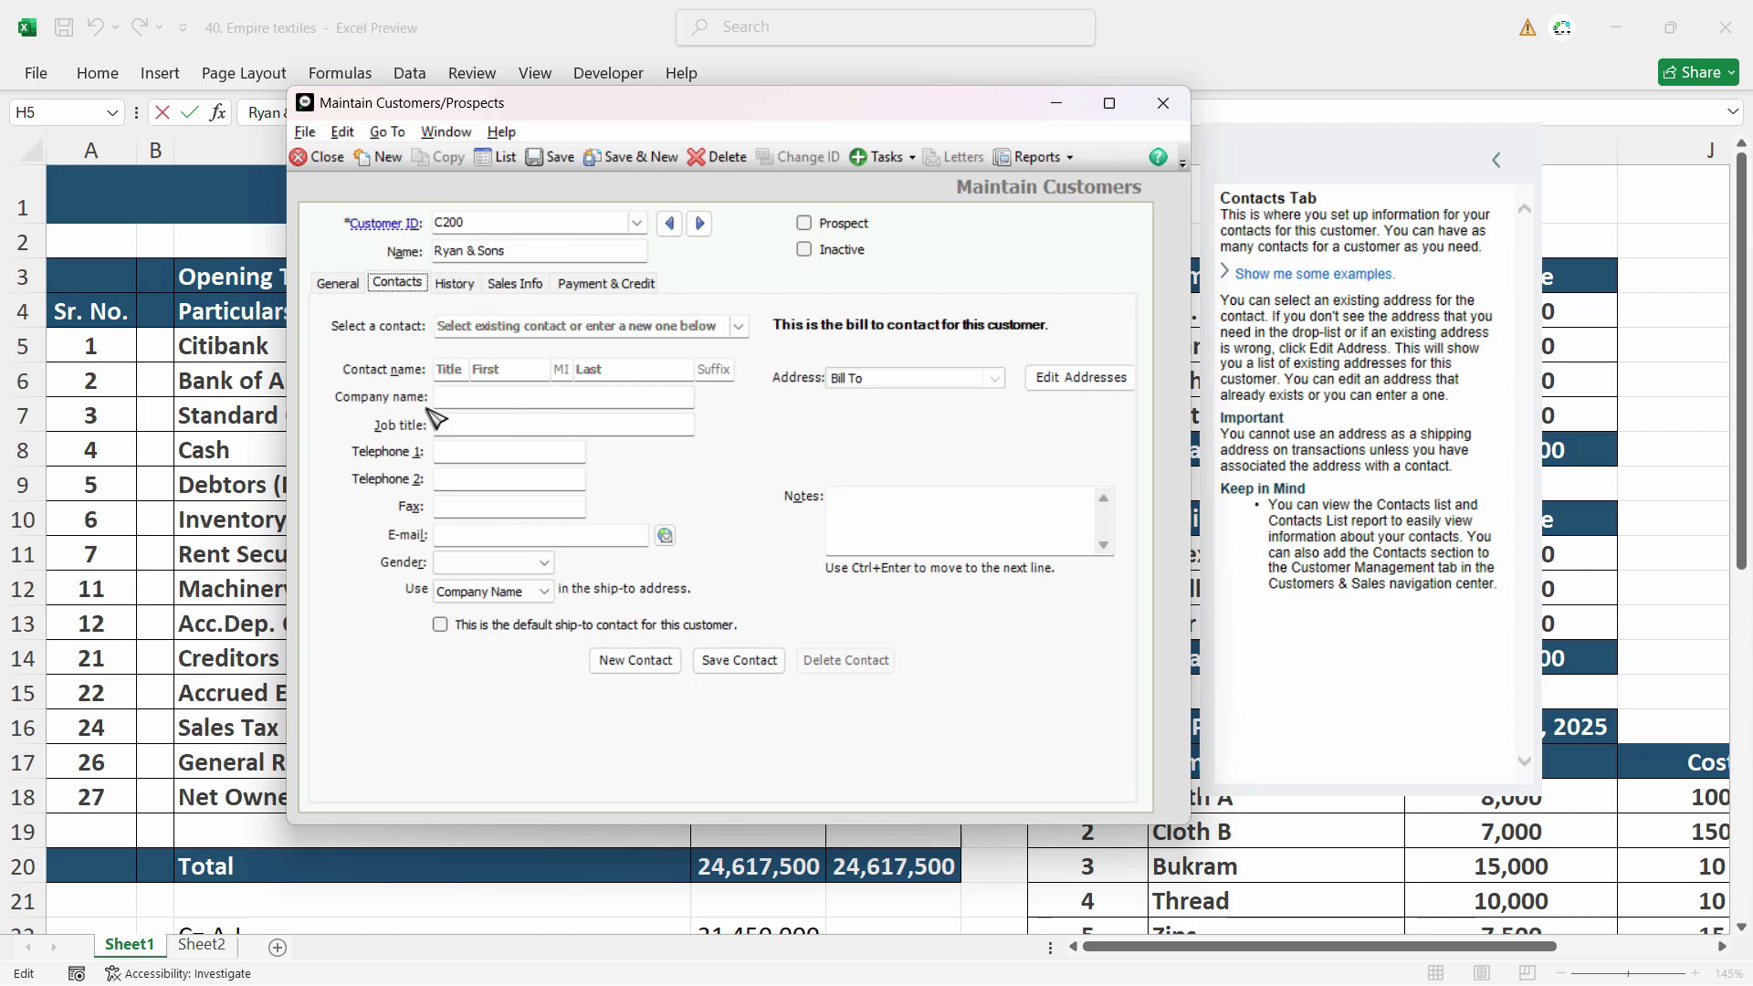
left_click(468, 455)
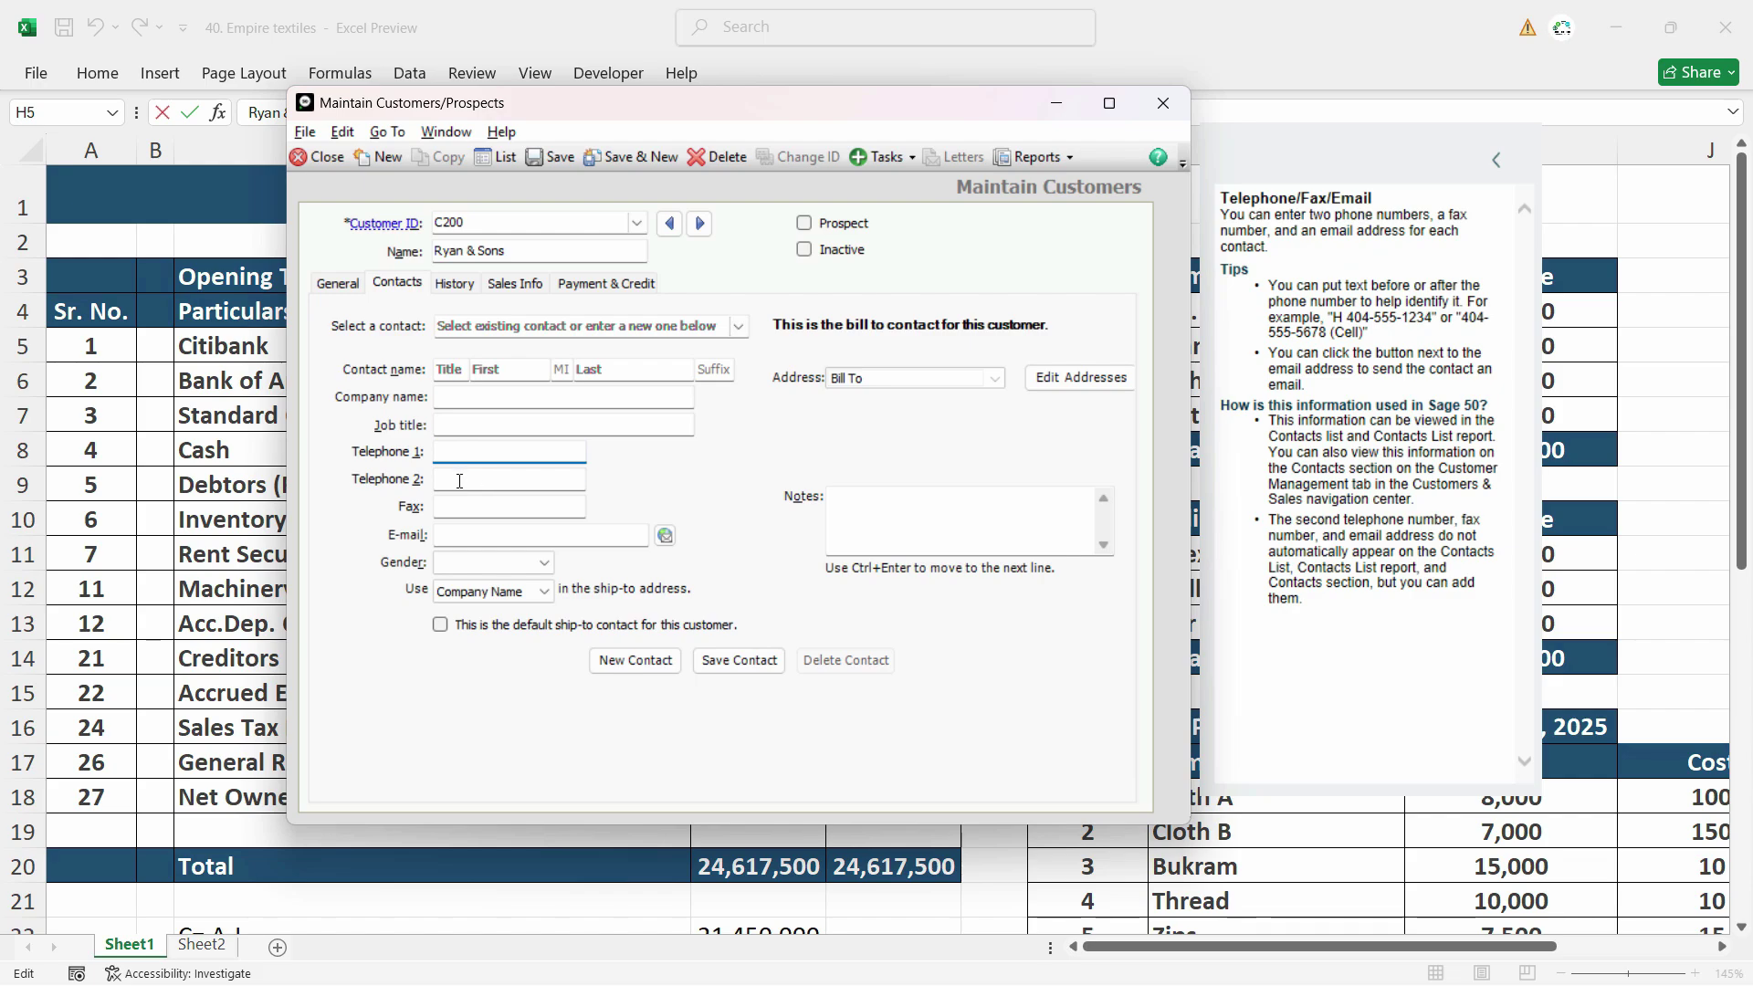
left_click(916, 526)
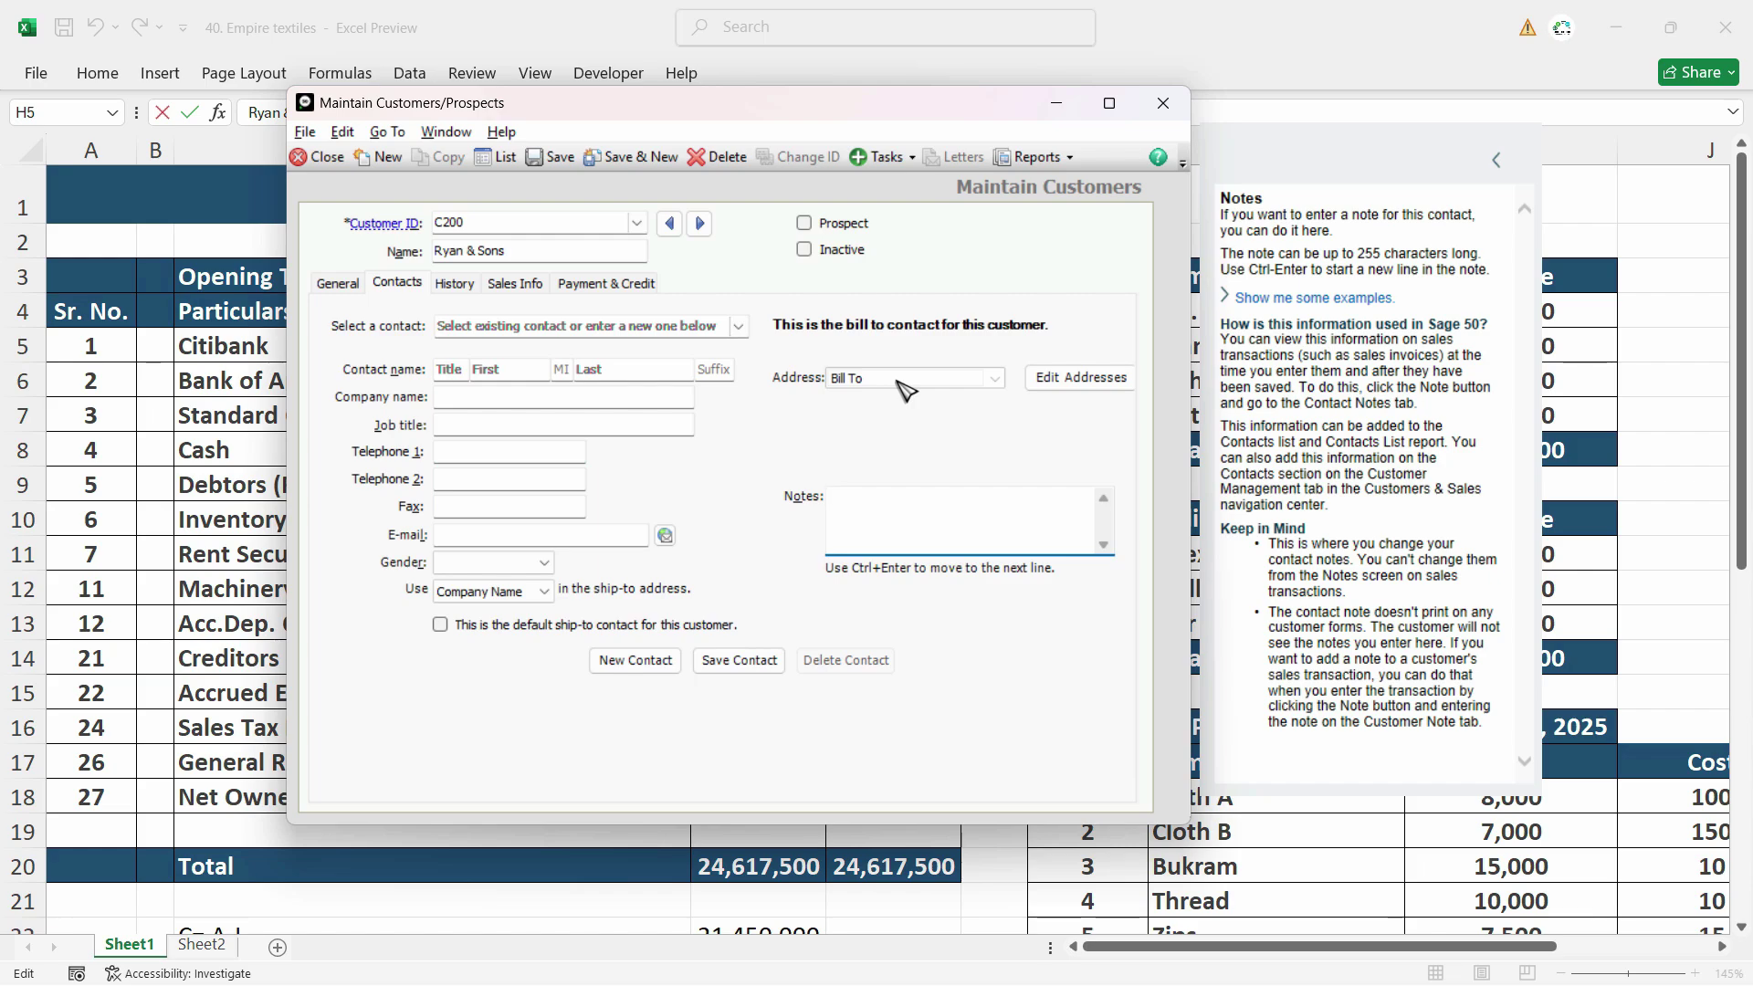
Set the customer-since date in the Ryan & Sons history to January 1, 2025.
left_click(474, 282)
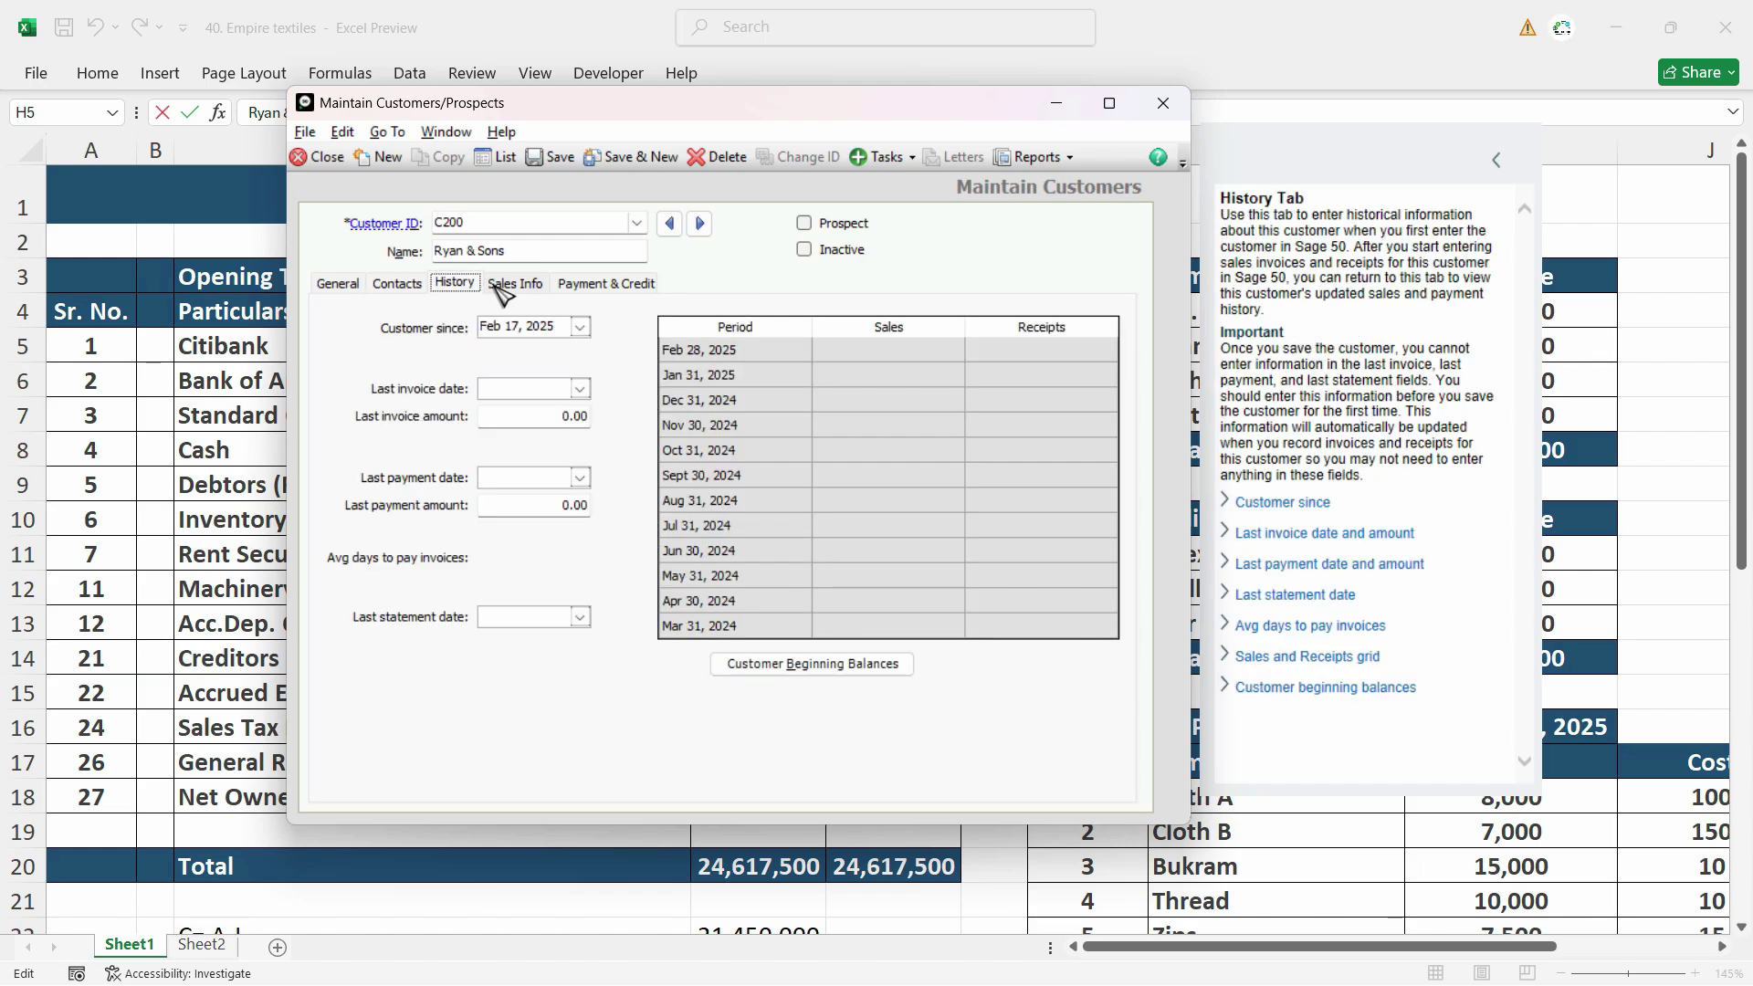
left_click(537, 330)
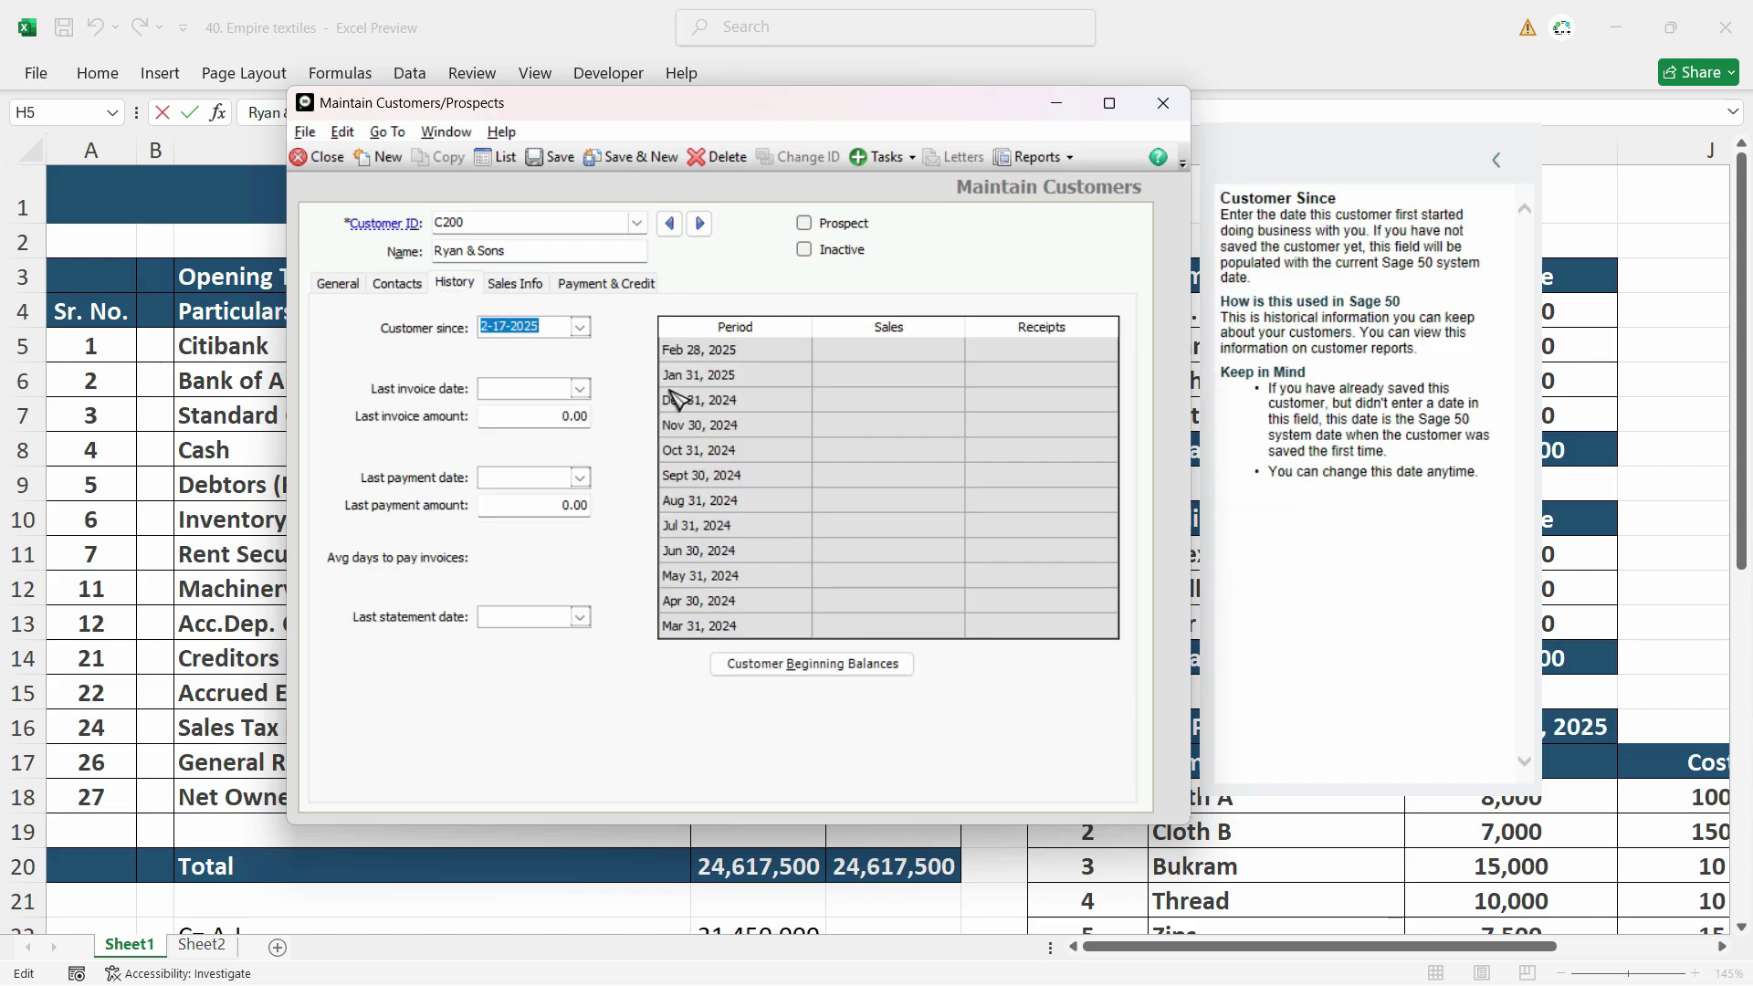
type("0101")
key("Tab")
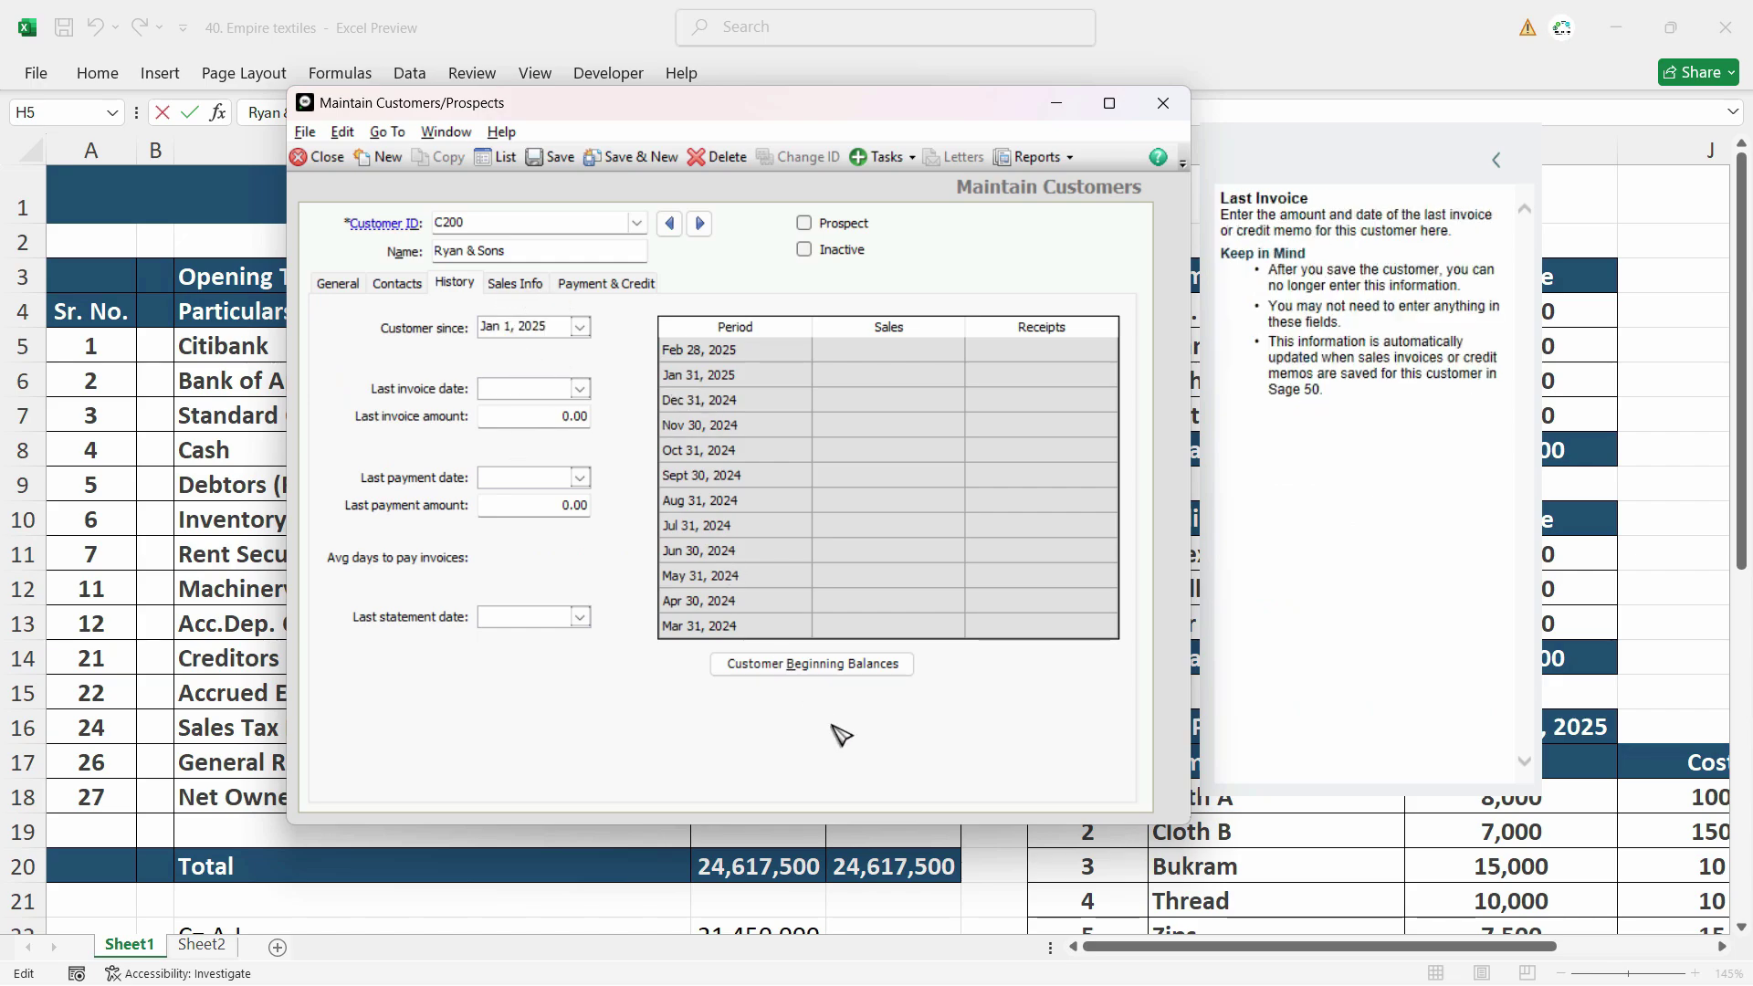
Customize the terms for Ryan & Sons with credit status No credit limit, and save the record, starting a new one.
left_click(516, 285)
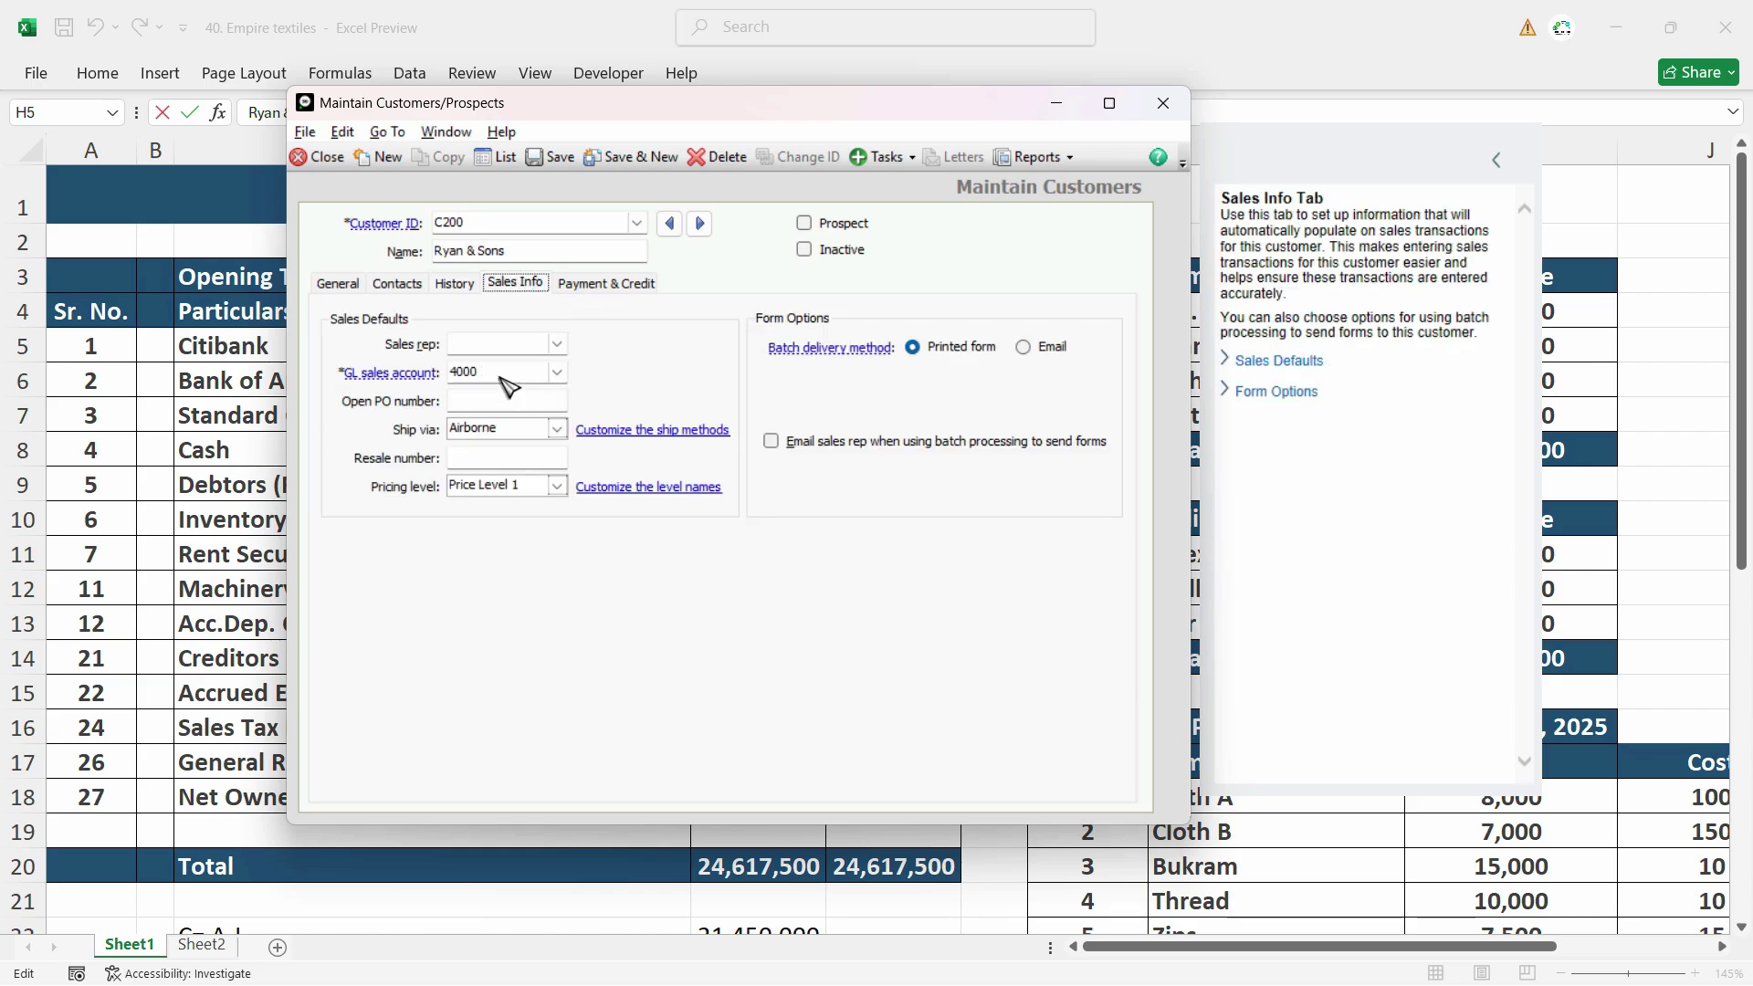
left_click(628, 283)
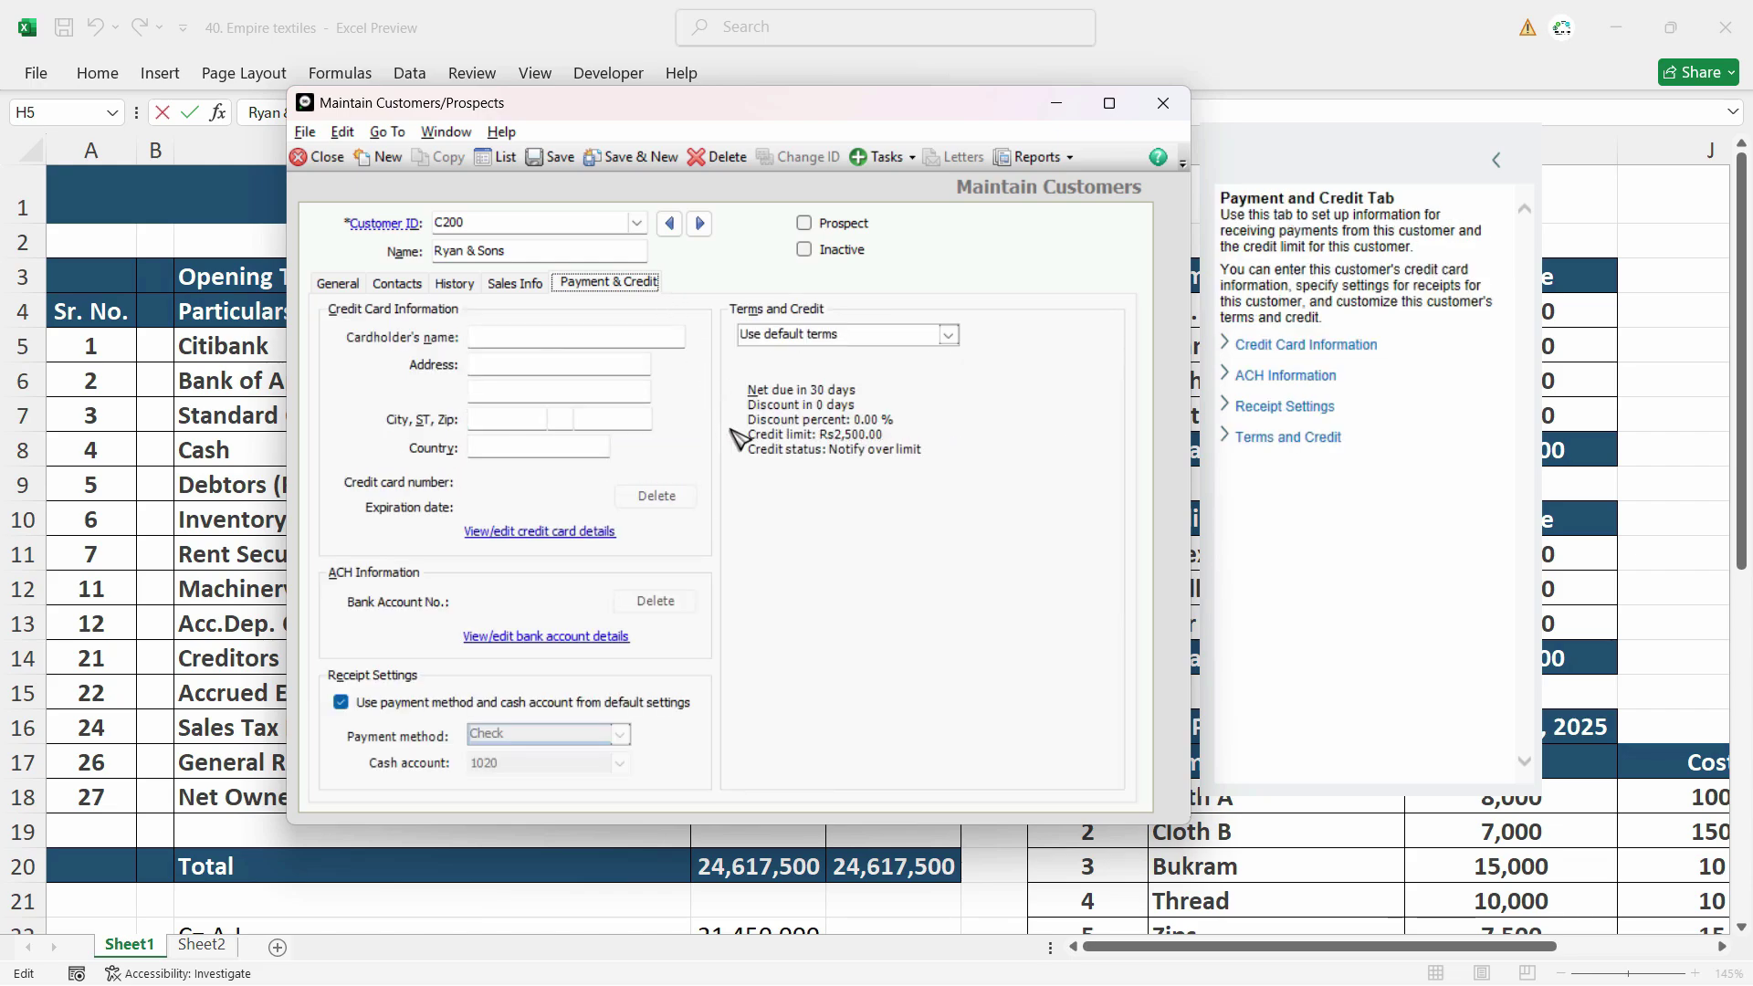
left_click(915, 335)
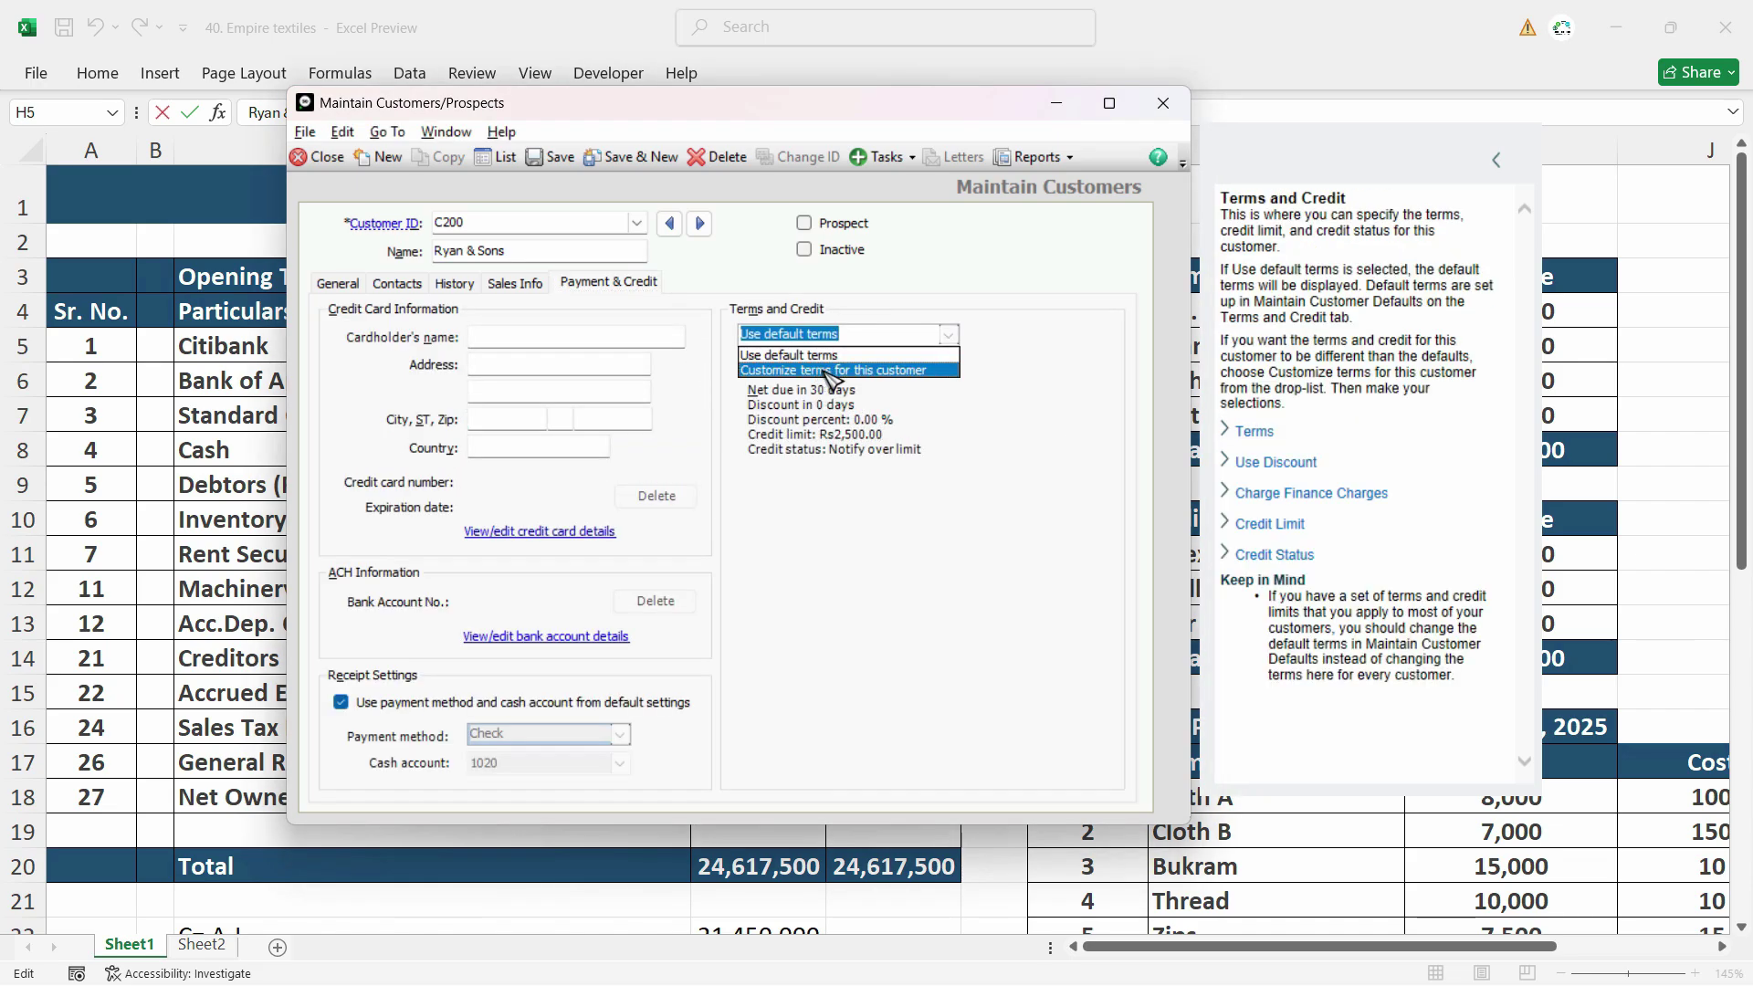
left_click(831, 371)
left_click(931, 589)
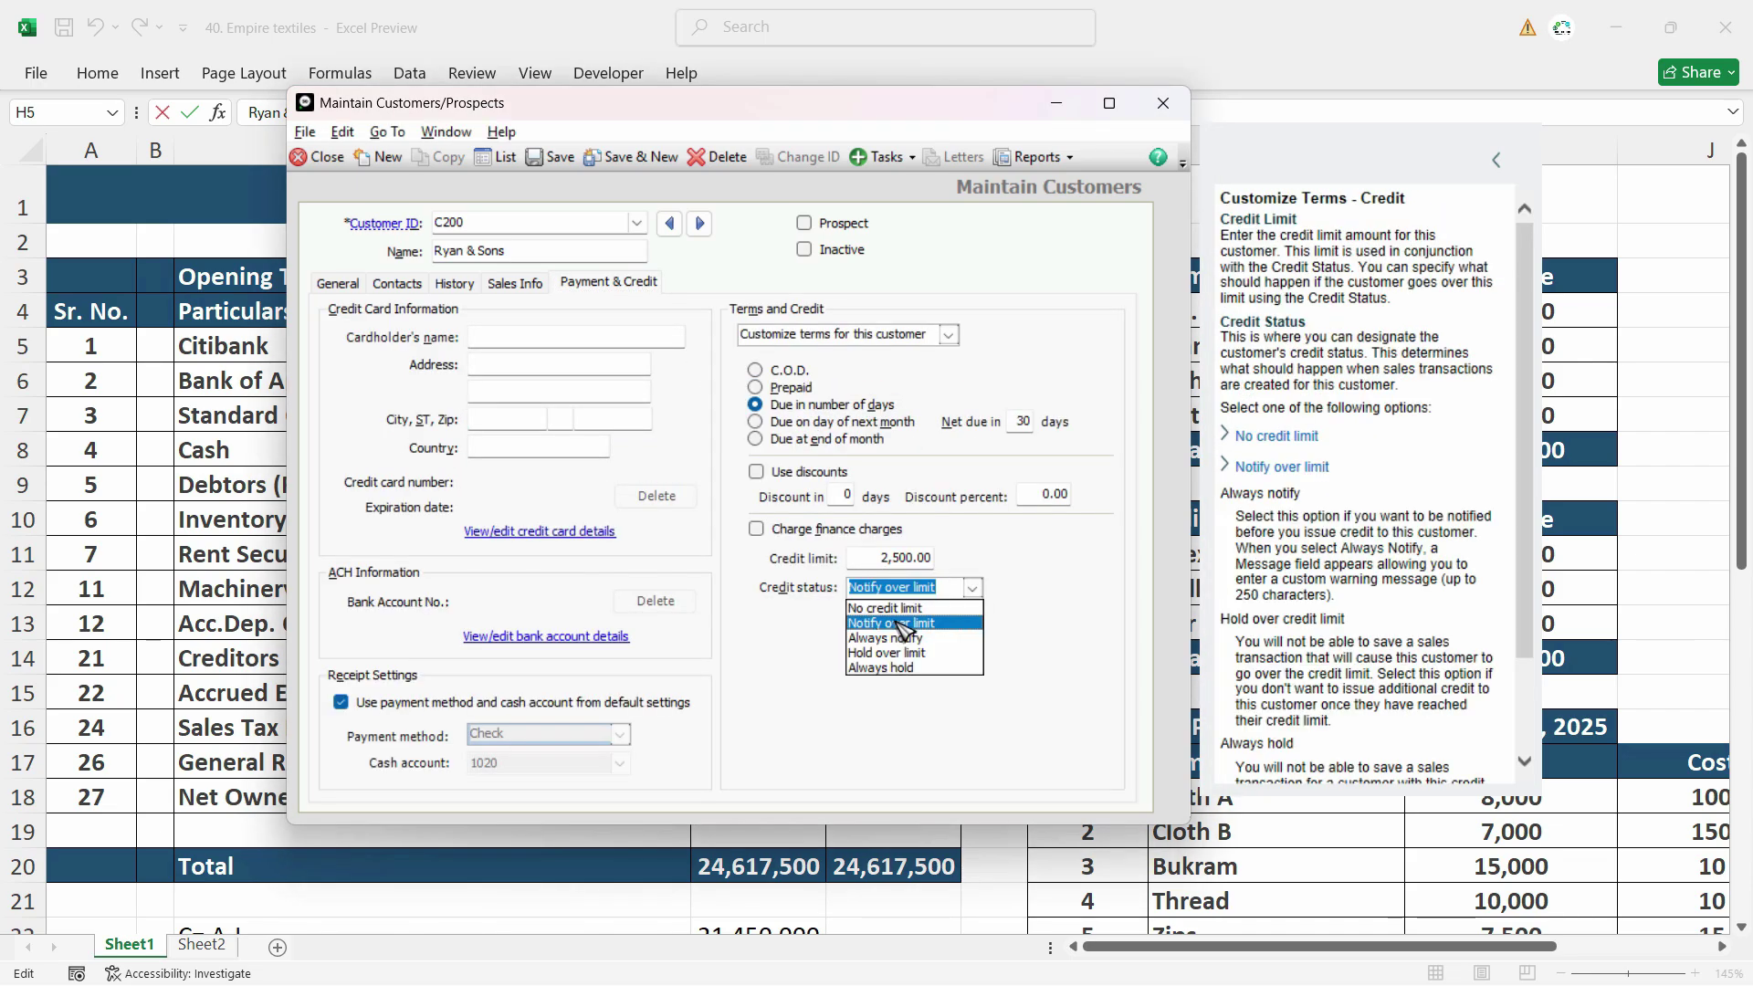
left_click(1022, 620)
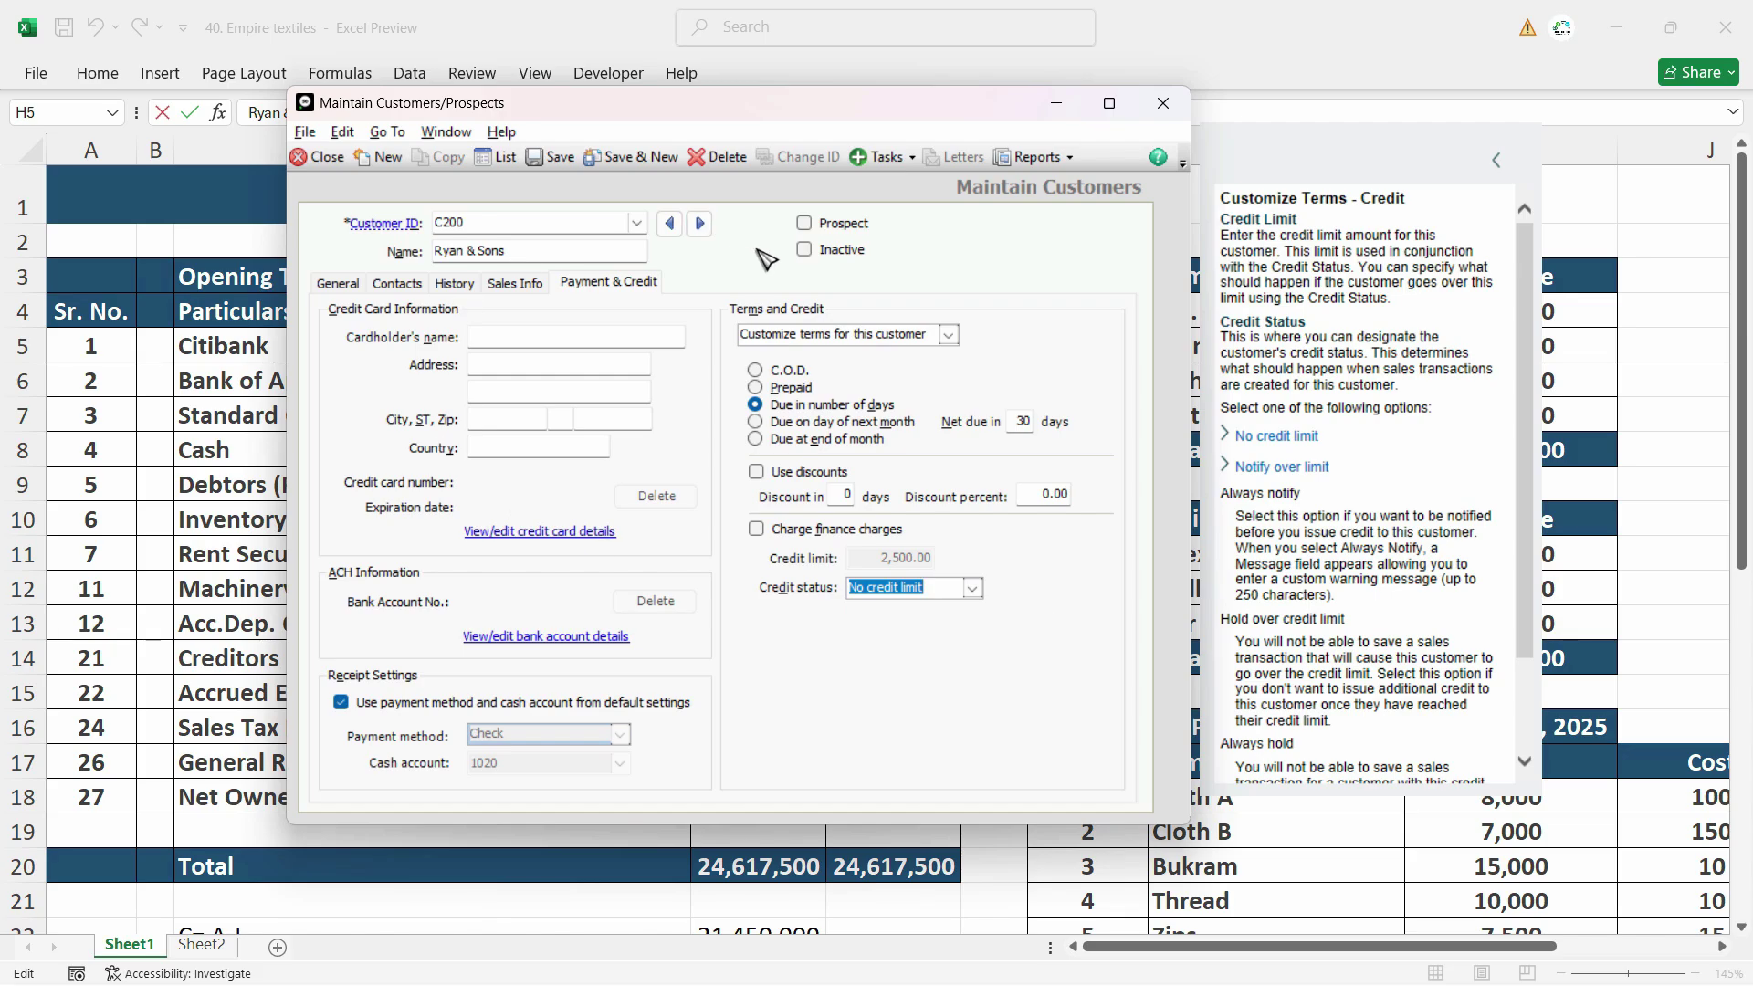
left_click(623, 161)
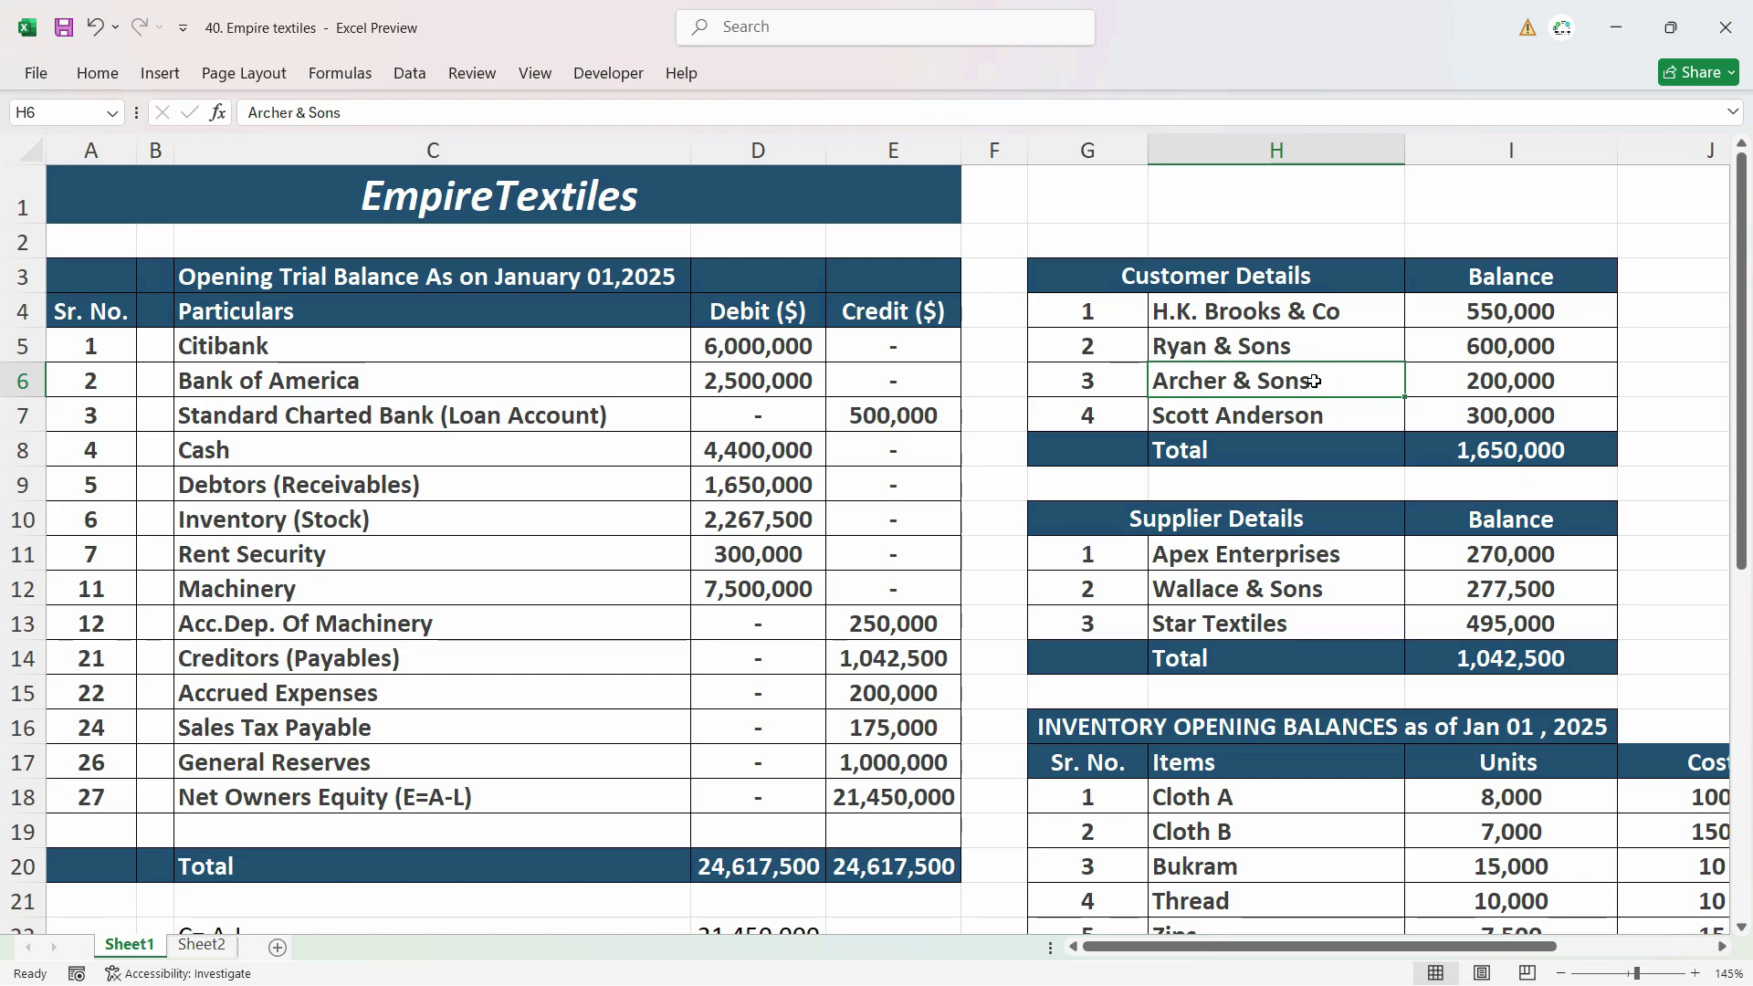
Enter the third customer's ID and the name Archer & Sons in the new record.
key("alt+Tab")
type("C300")
key("Tab")
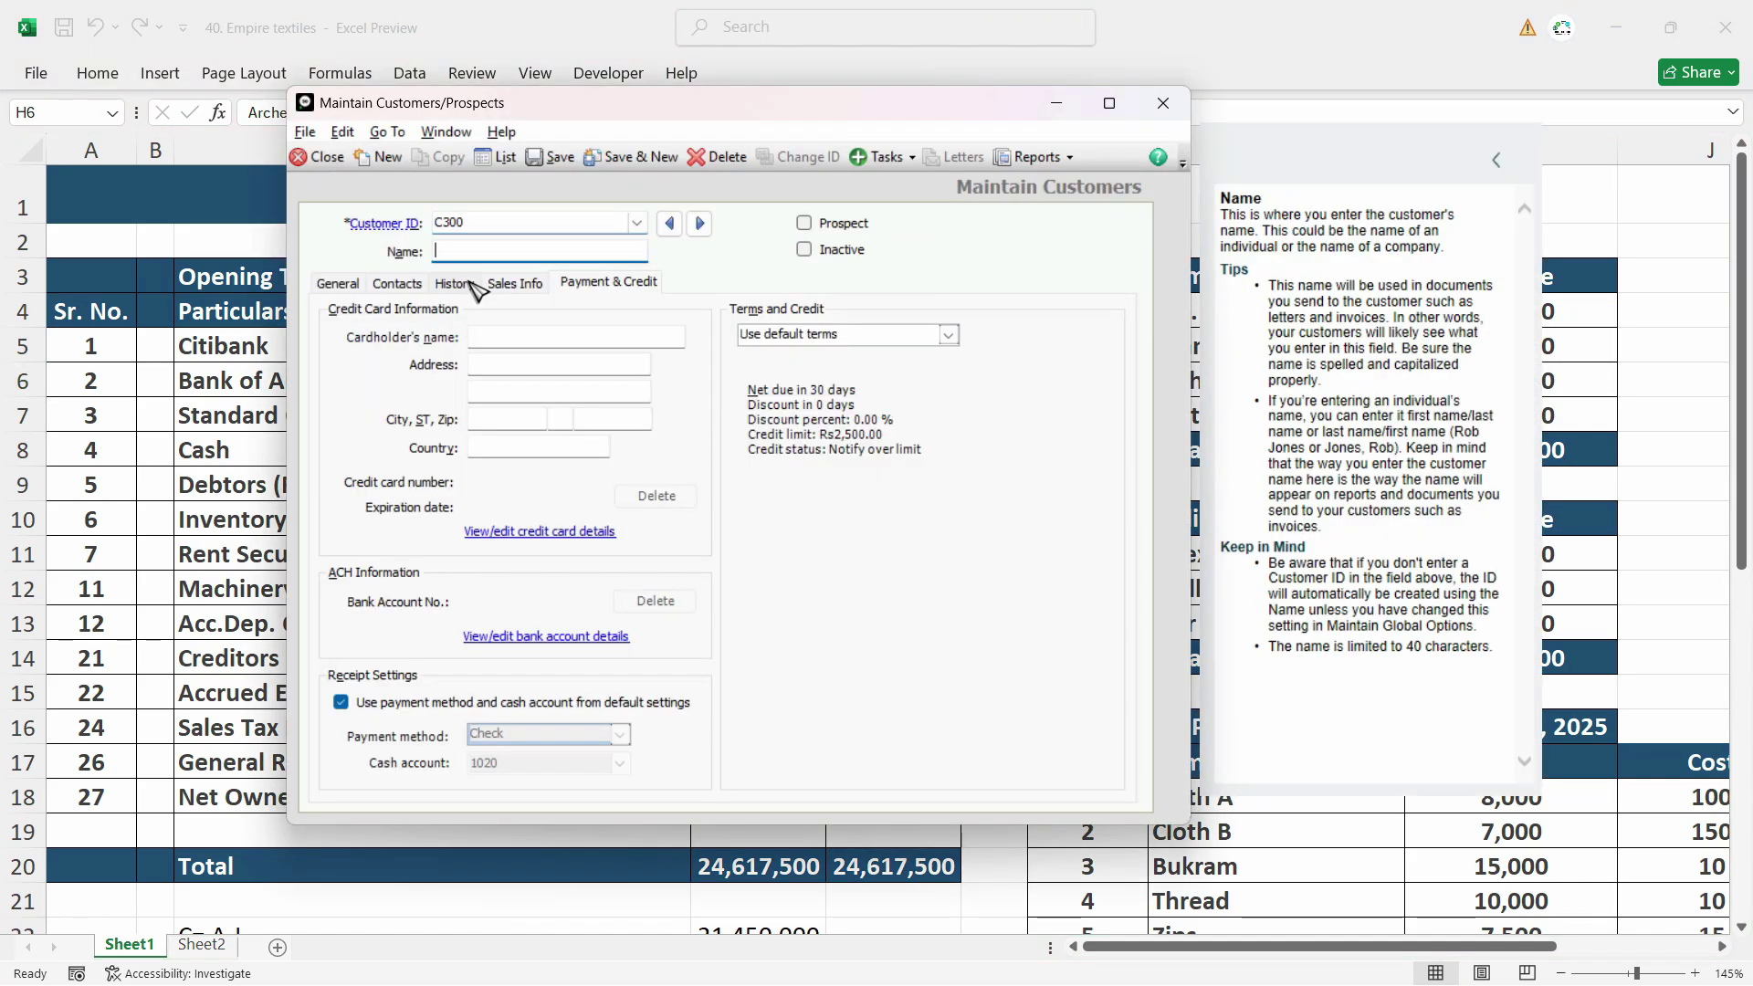
type("Archer & Sons")
Customize the terms for Archer & Sons and set the credit status to No credit limit.
left_click(861, 340)
left_click(858, 368)
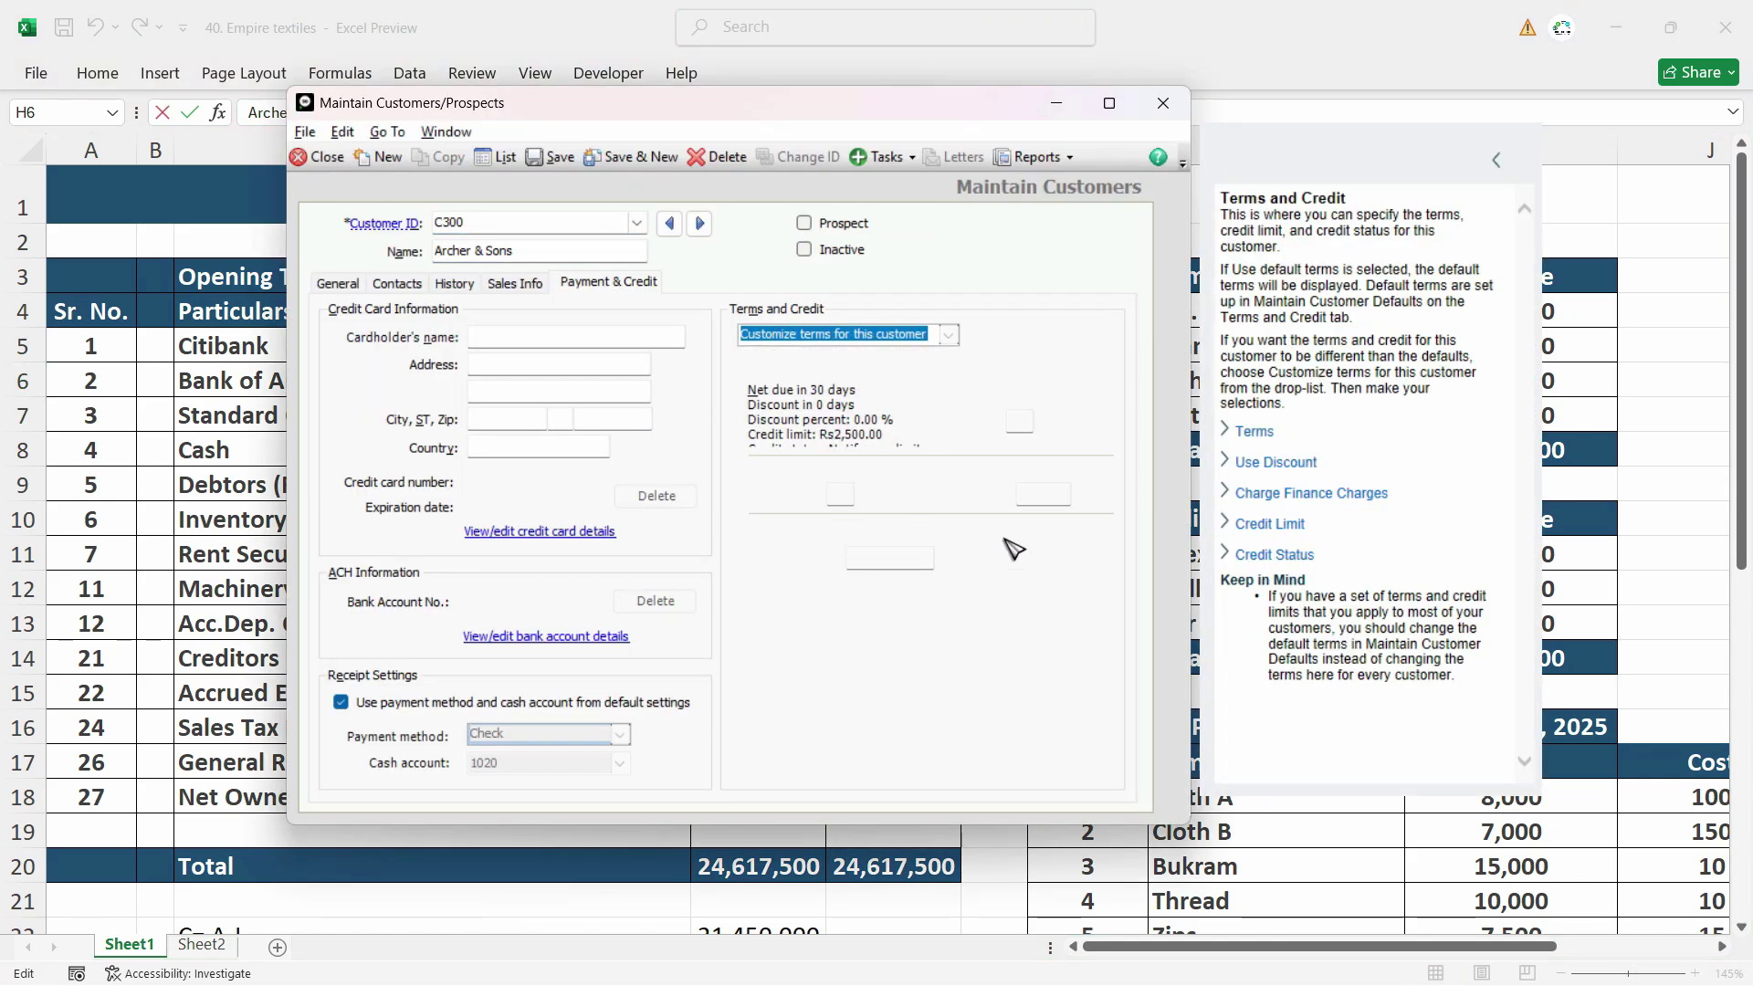
left_click(971, 588)
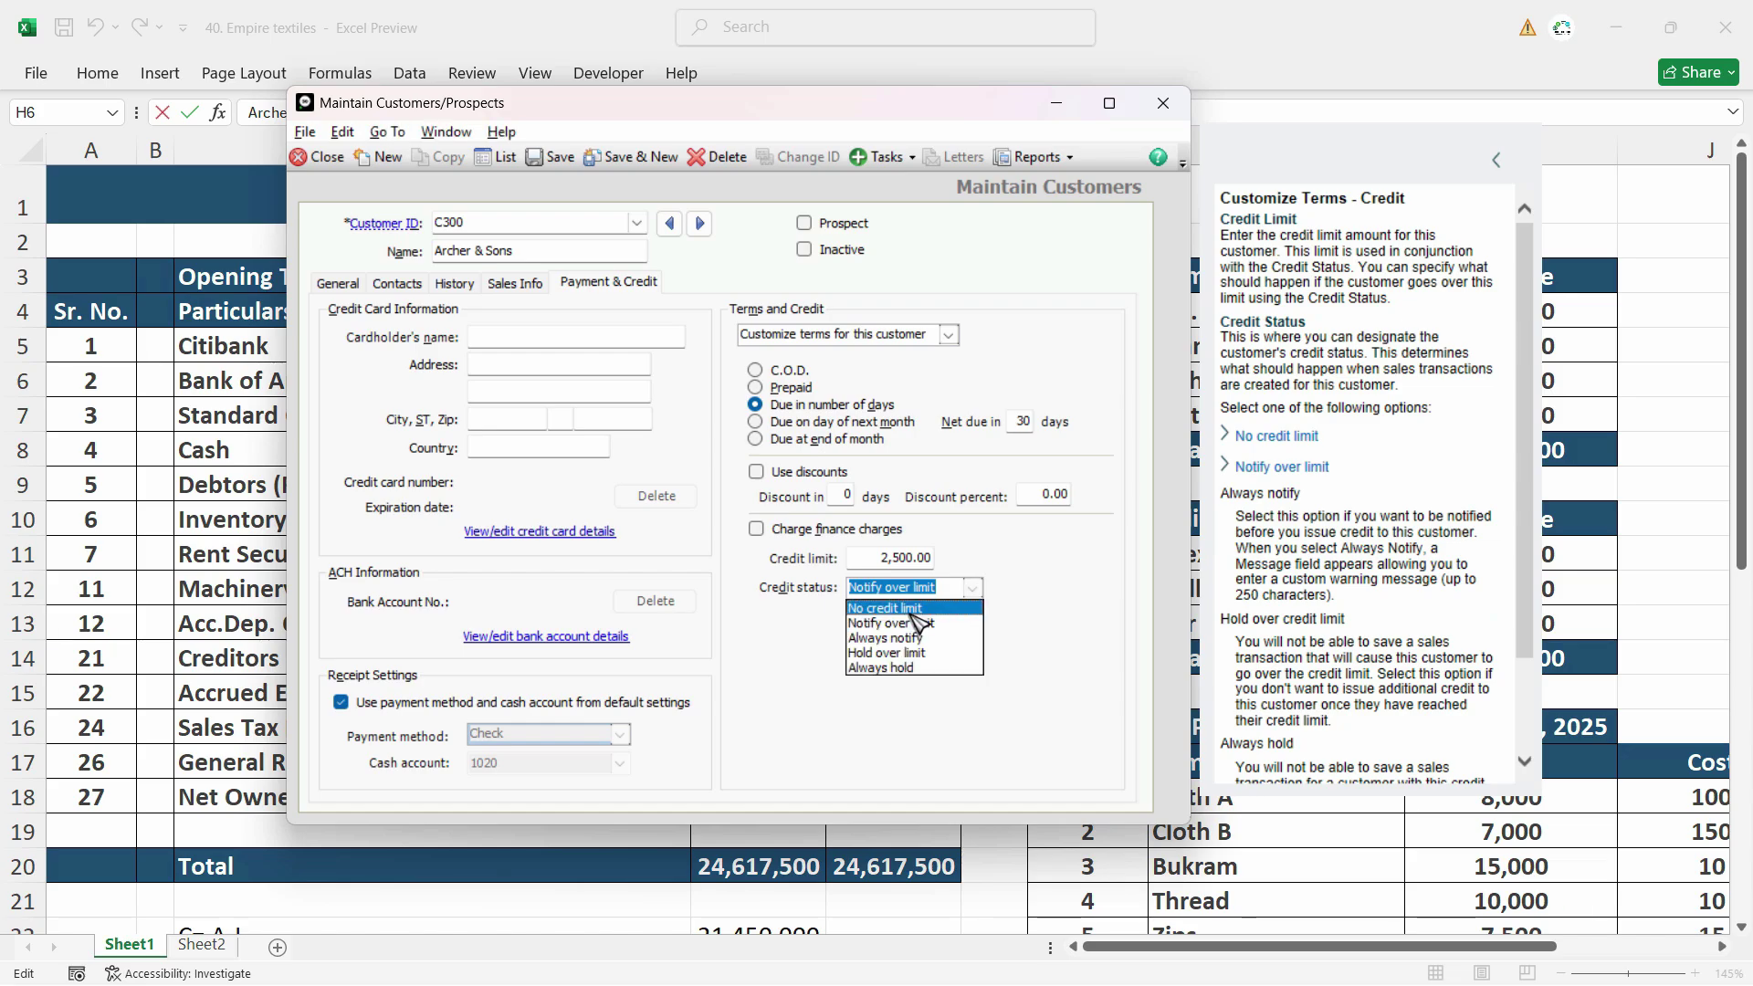
left_click(890, 605)
Set the customer-since date of Archer & Sons to January 1, 2025, and save the record, starting a new one.
left_click(338, 283)
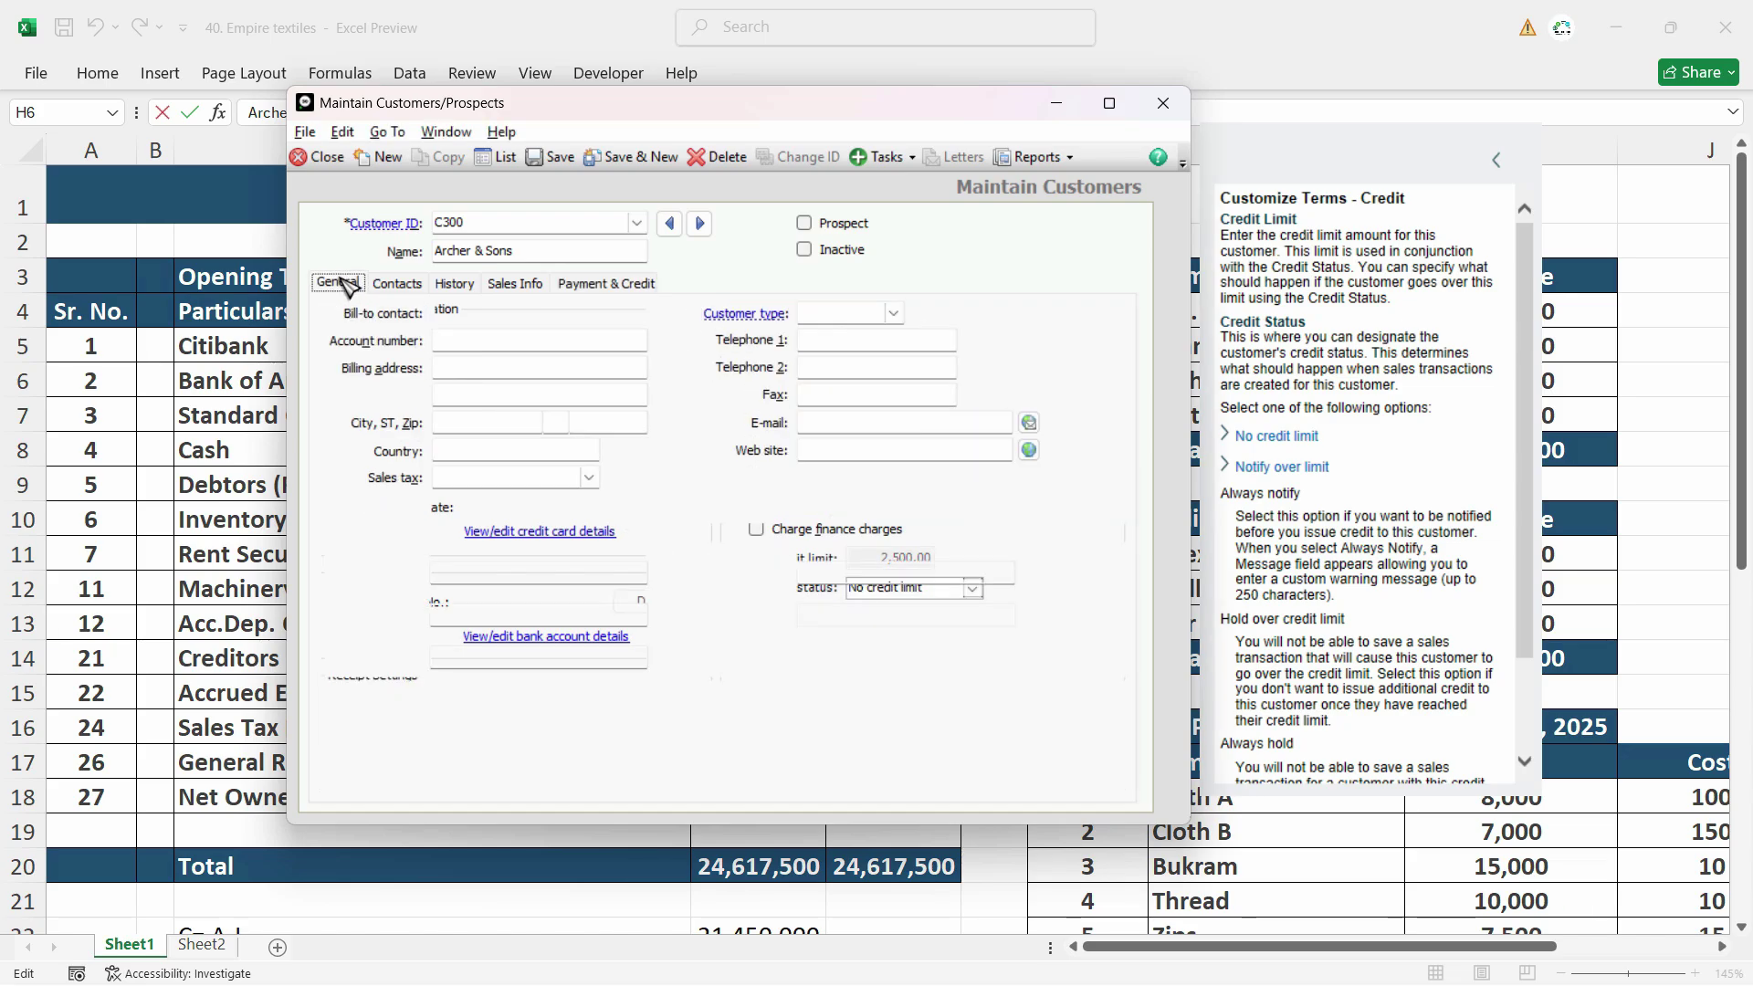
left_click(398, 284)
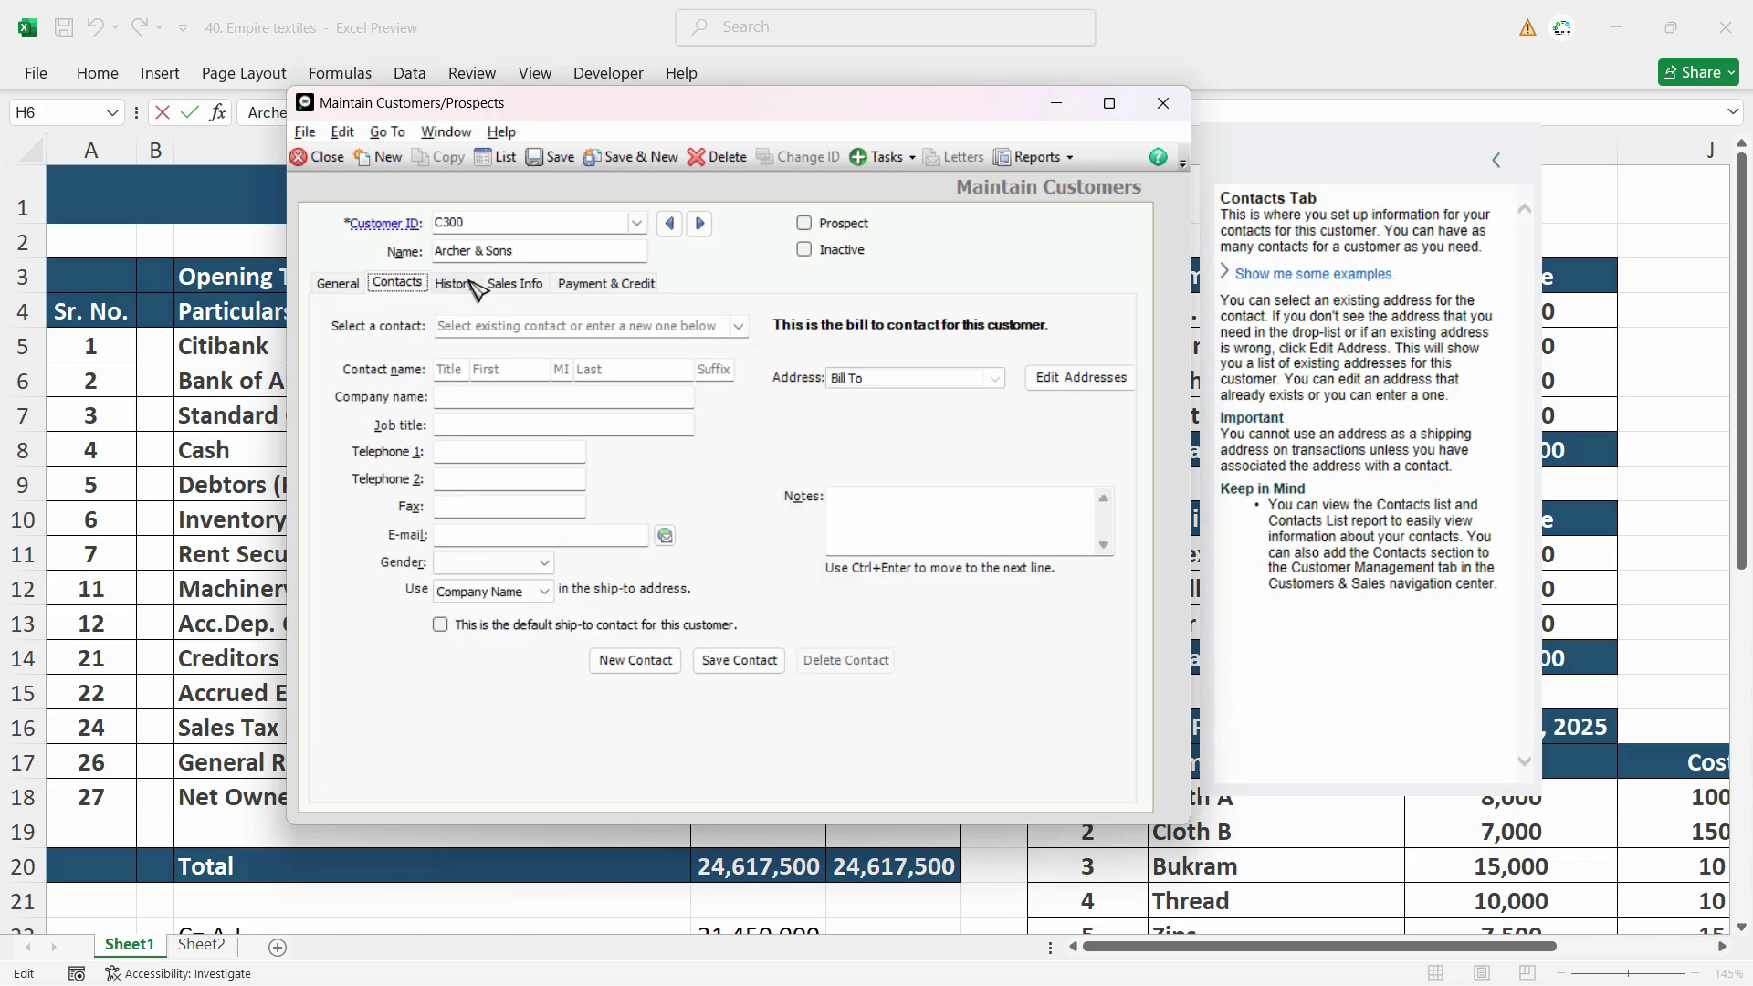
left_click(461, 284)
left_click_drag(564, 327, 468, 328)
type("010")
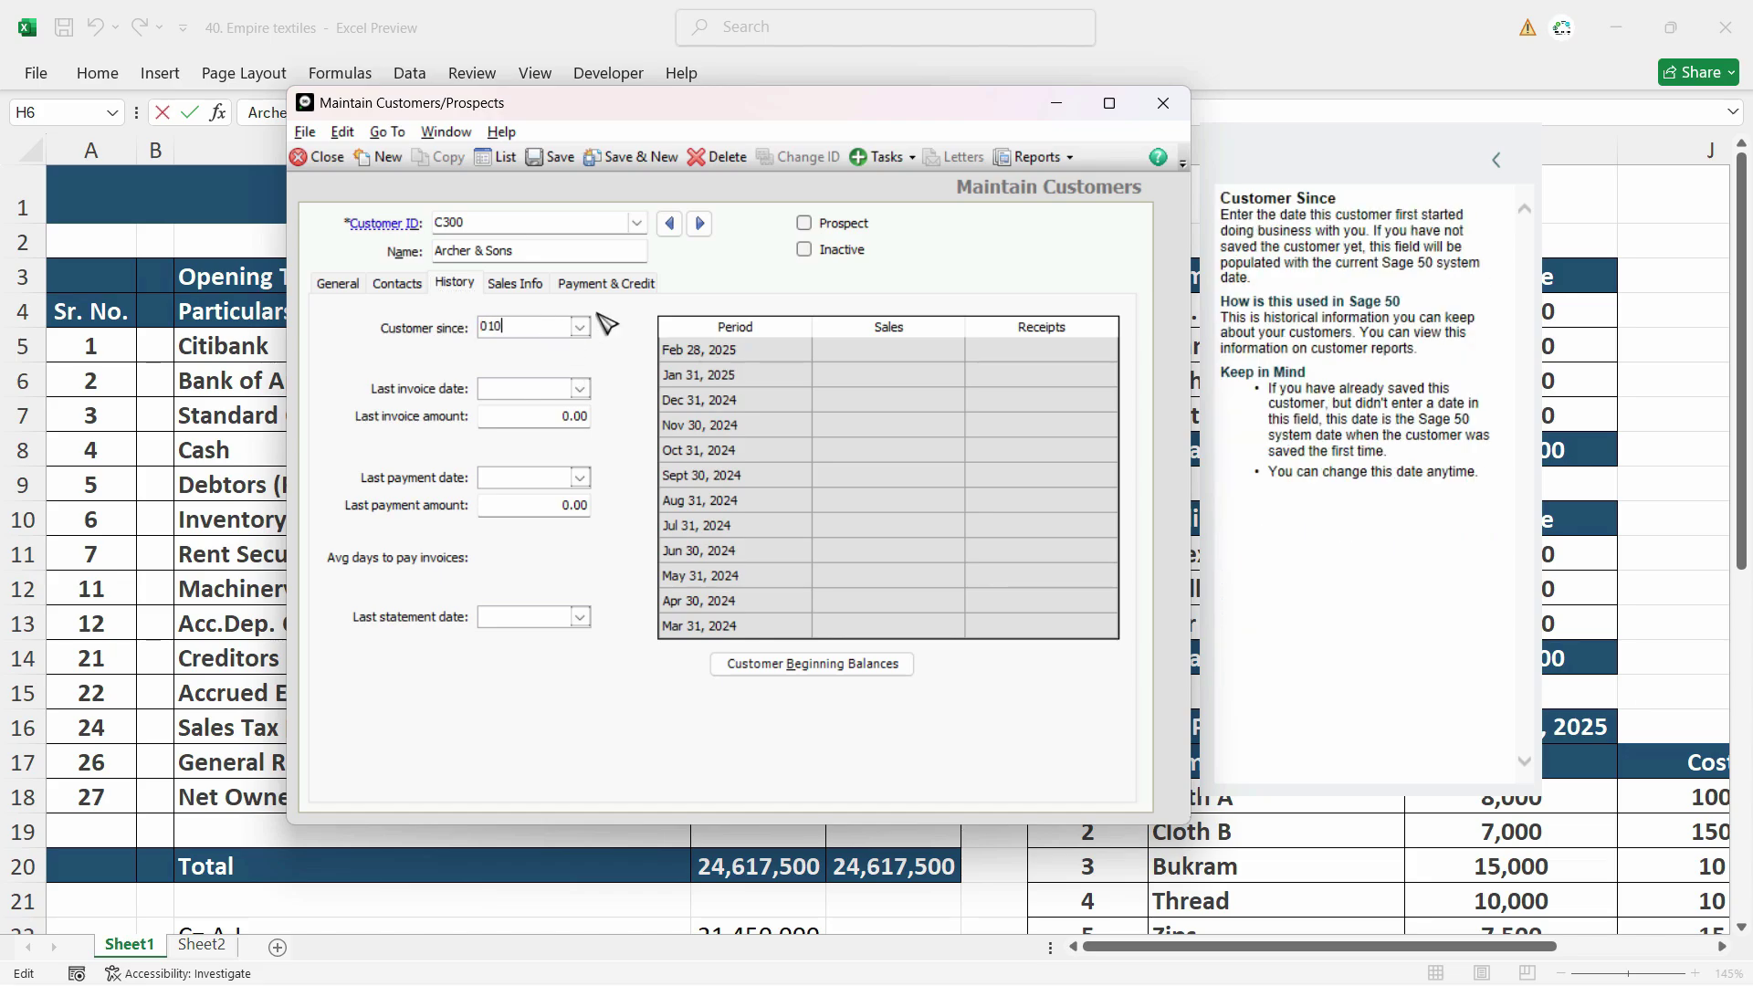
left_click(606, 284)
left_click(631, 157)
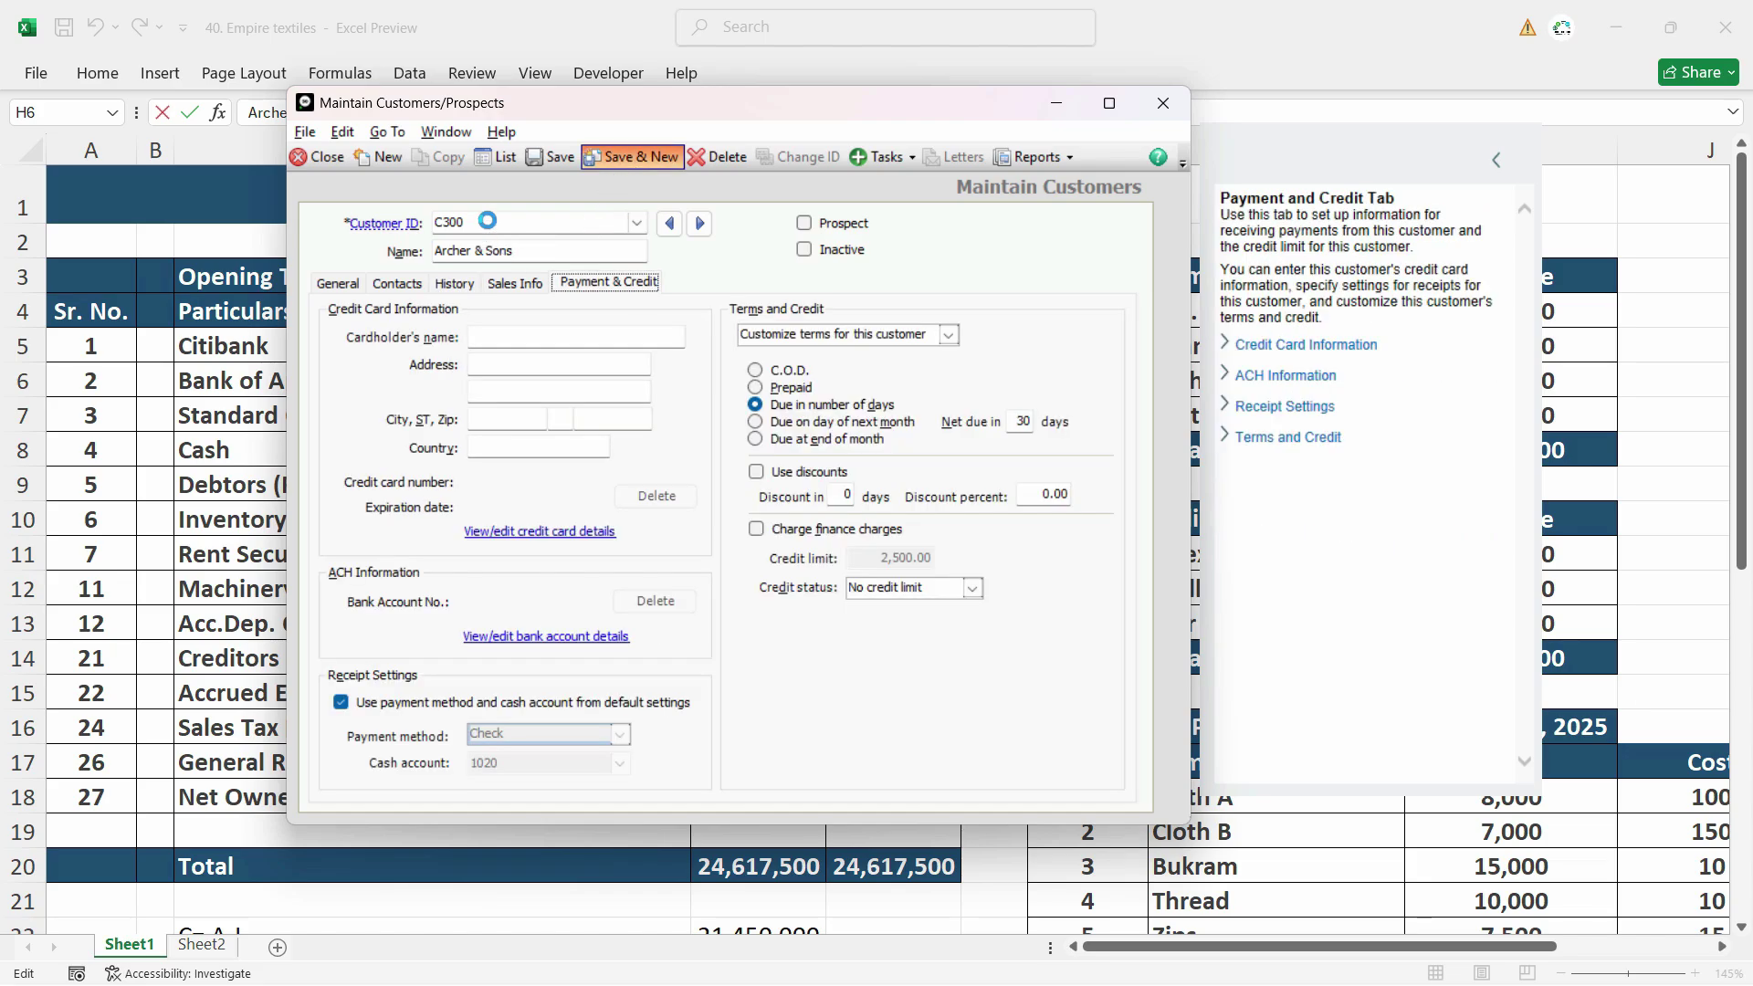
Enter the fourth customer's ID and copy that customer's name from the Excel customer details into the new record.
type("C")
key("alt+Tab")
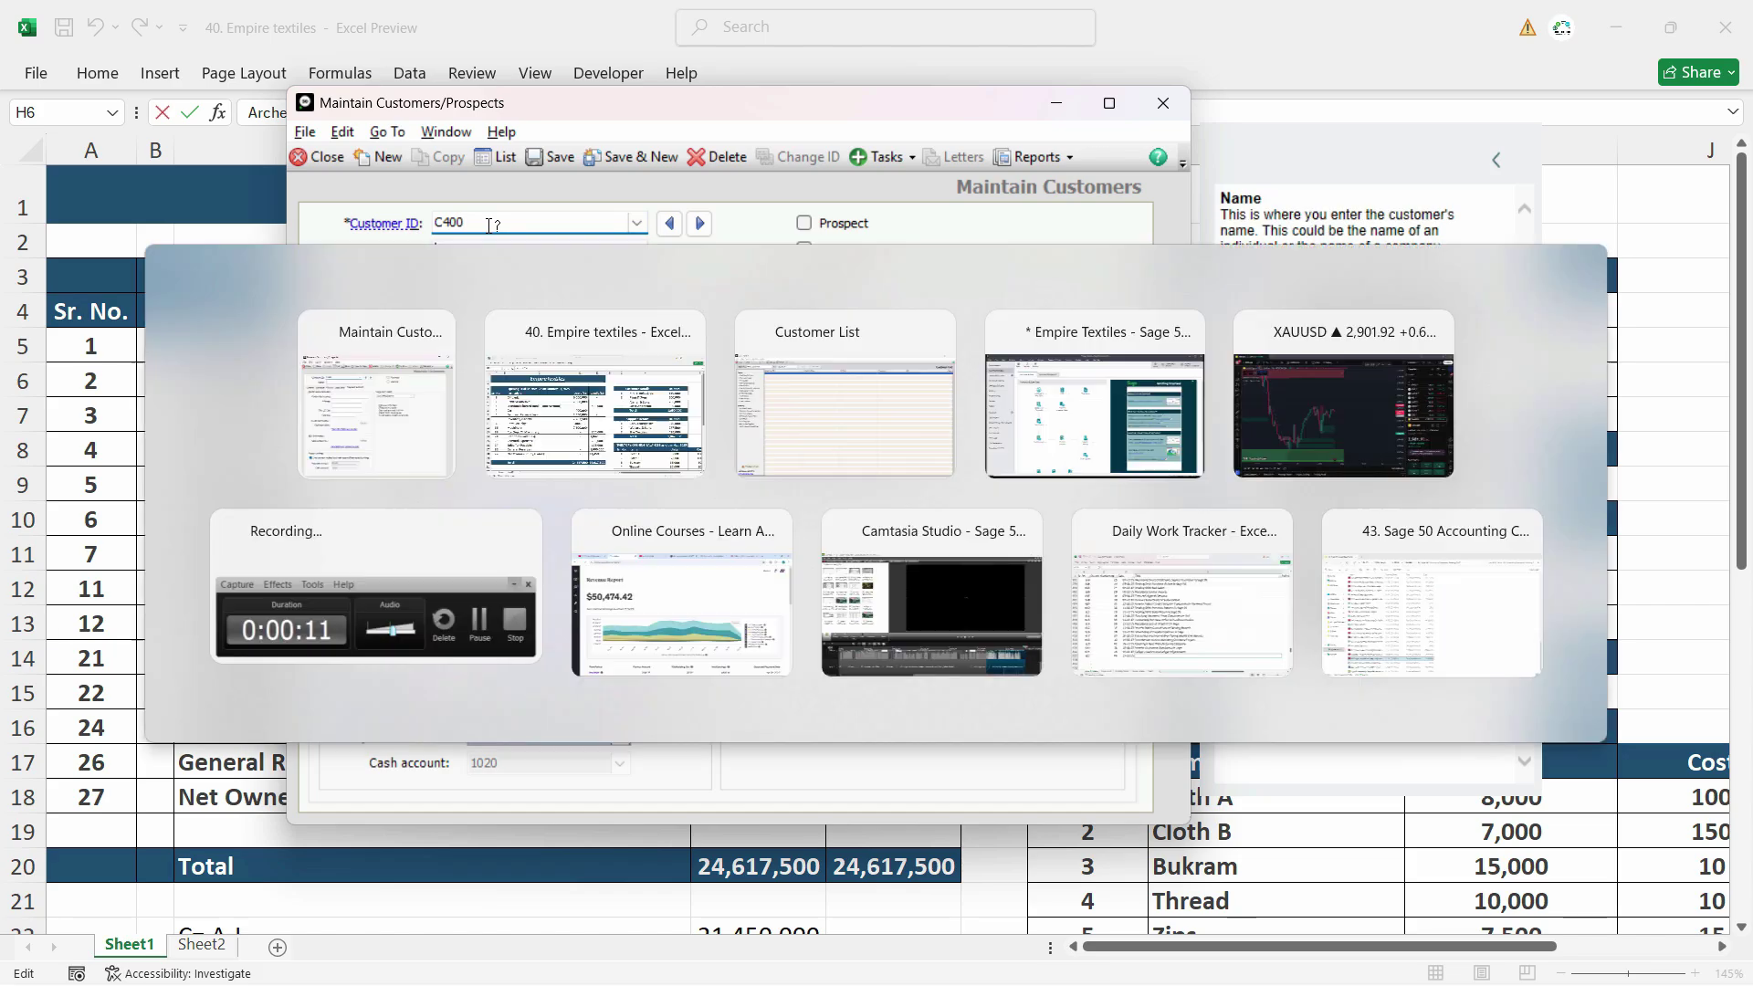
left_click(1315, 420)
double_click(1343, 420)
left_click_drag(1342, 419, 1153, 418)
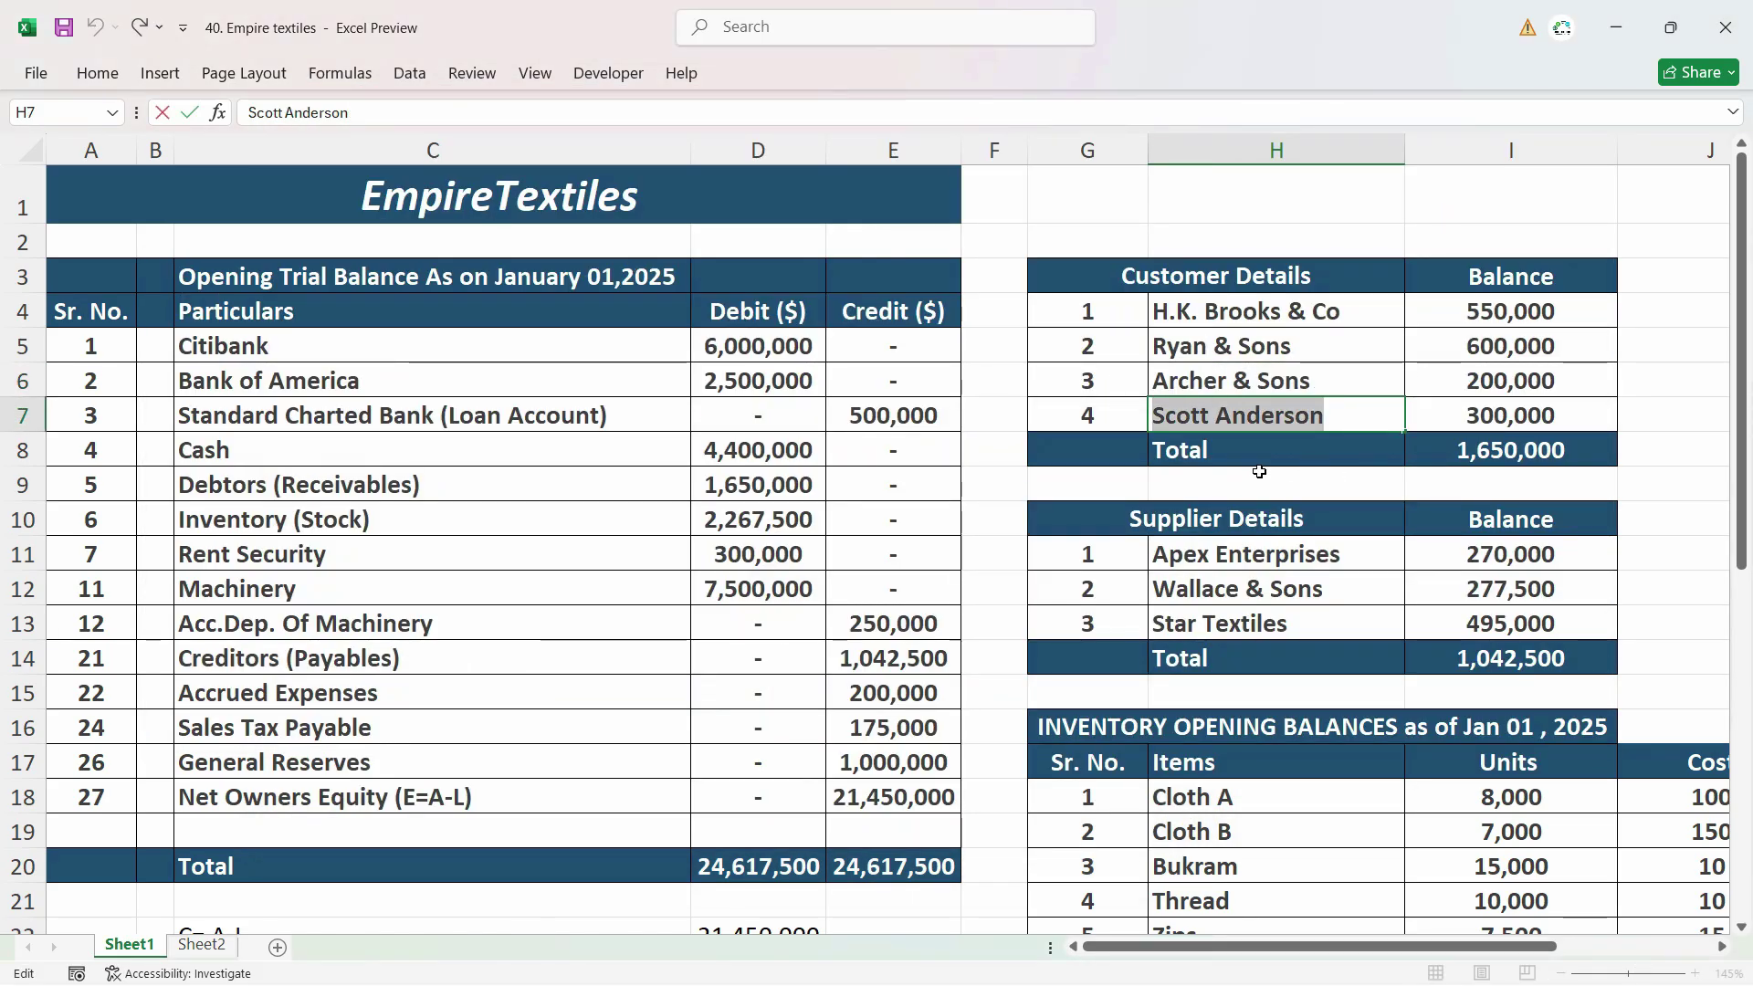
key("ctrl+c")
key("alt+Tab")
left_click(523, 251)
key("ctrl+v")
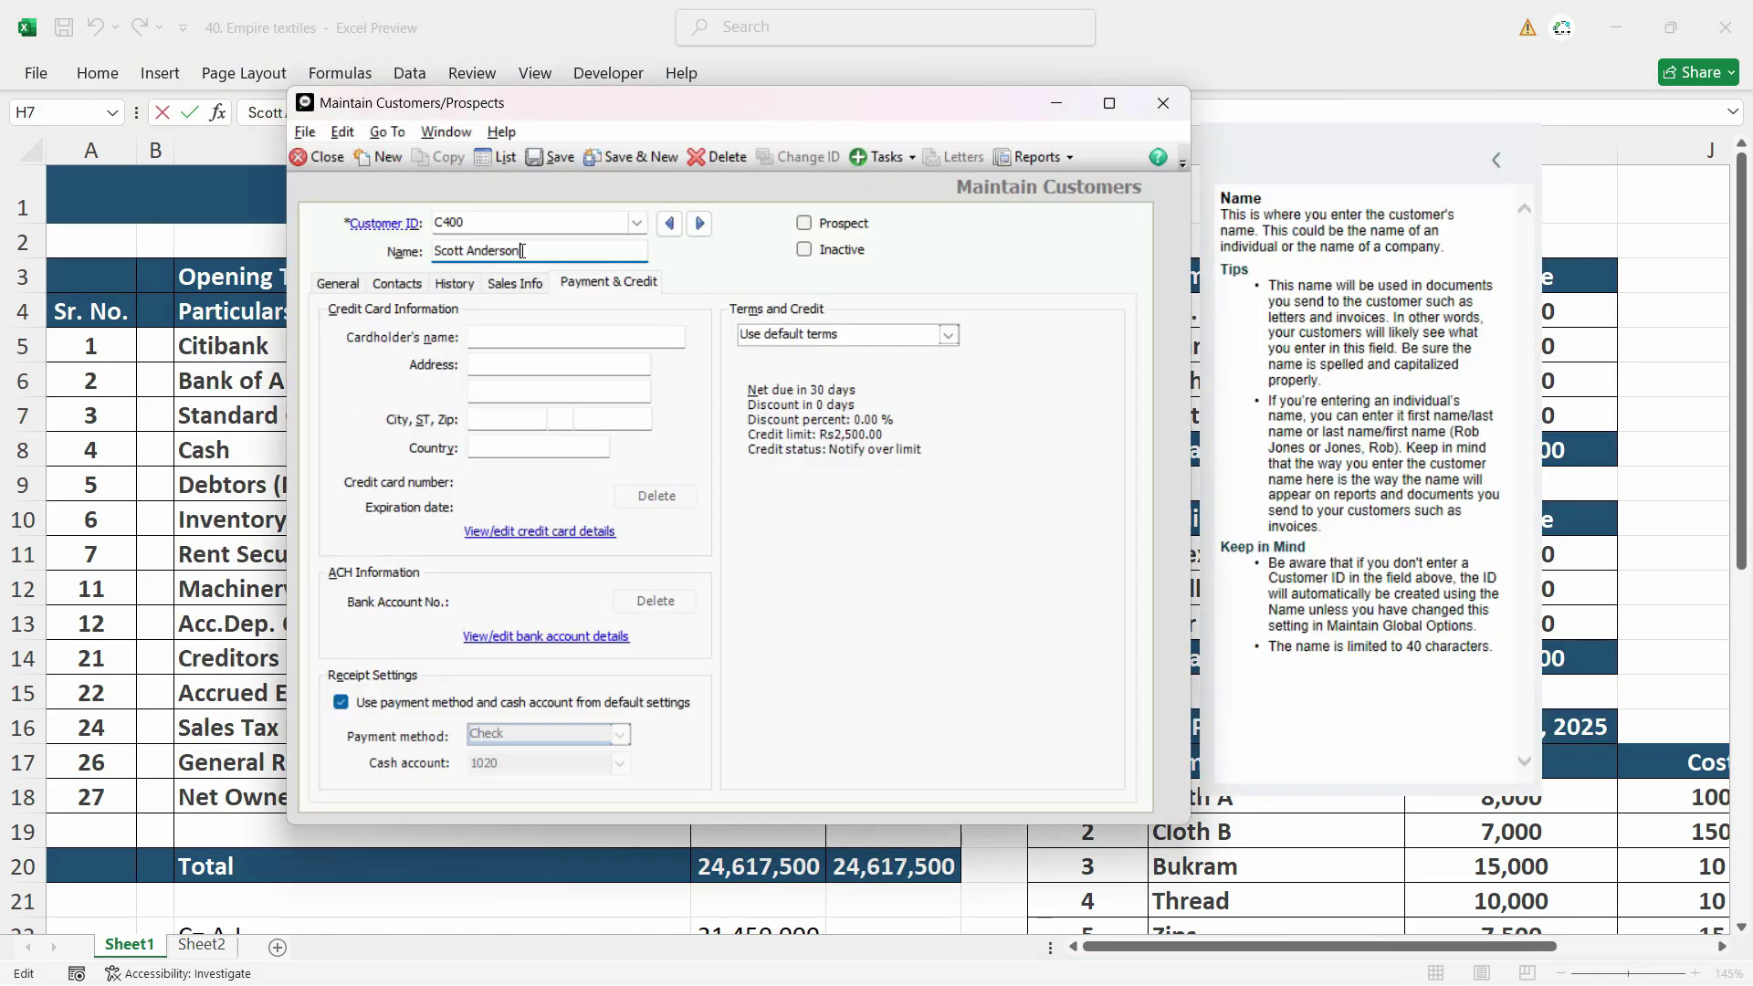
Customize the terms for the fourth customer and set the credit status to No credit limit.
left_click(800, 337)
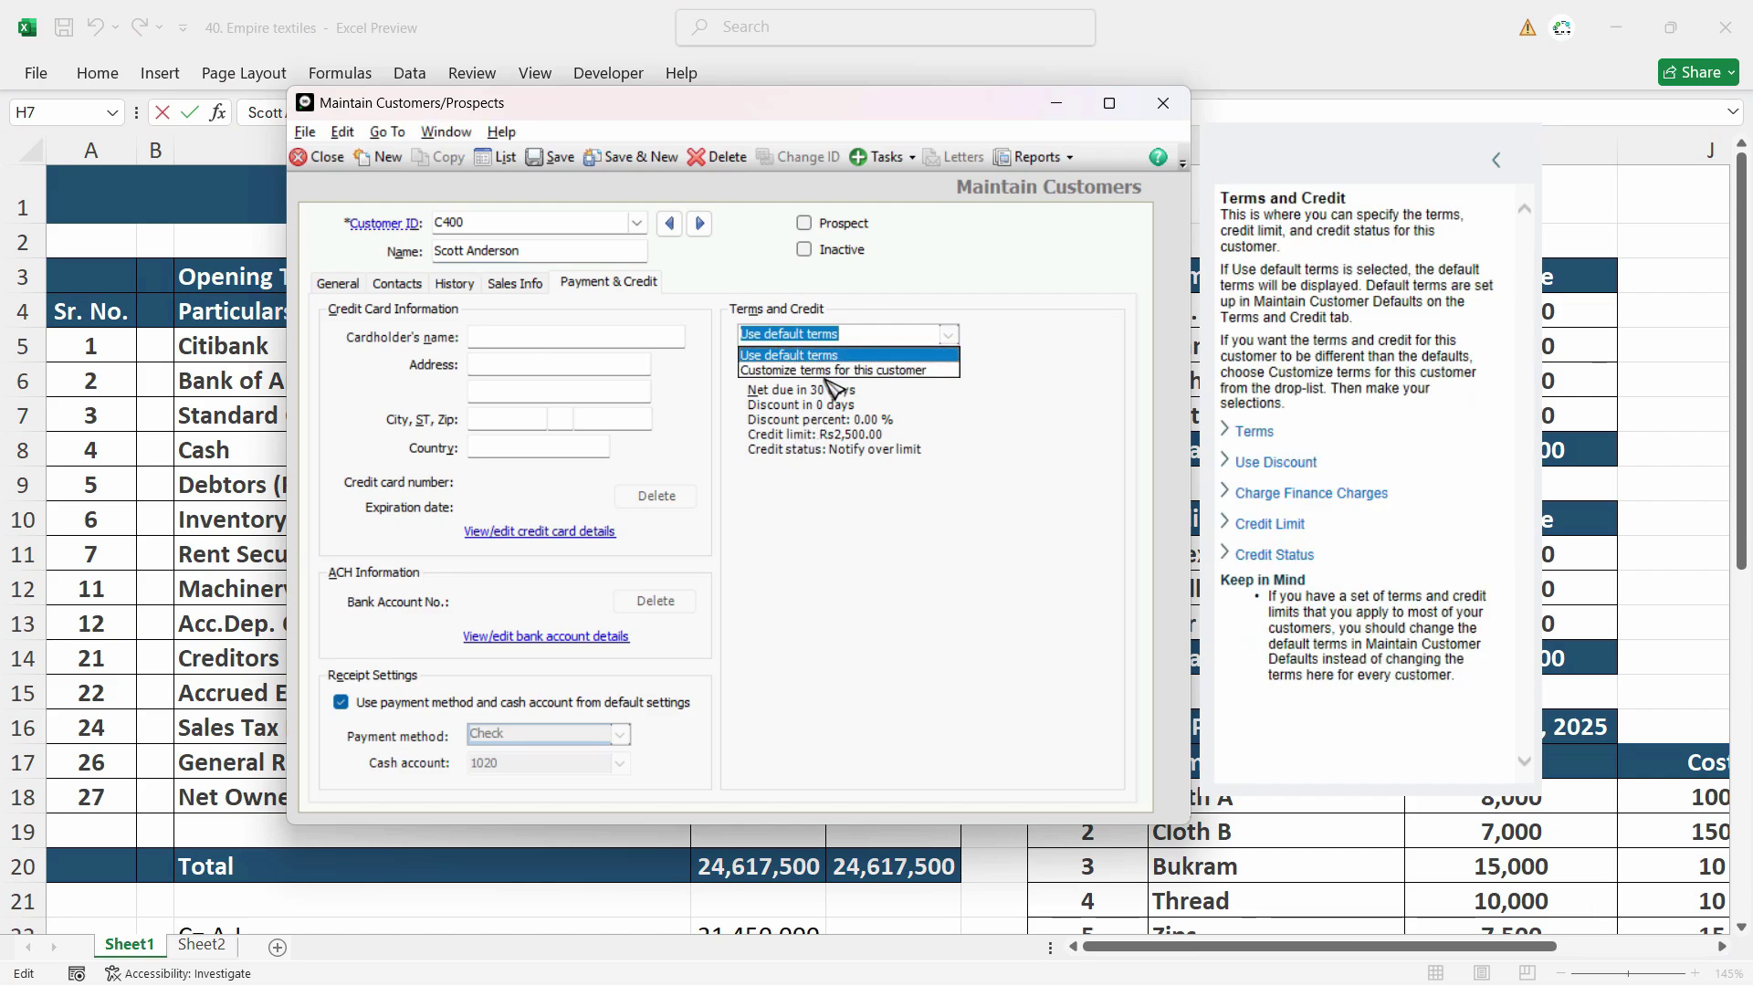
left_click(826, 370)
left_click(969, 588)
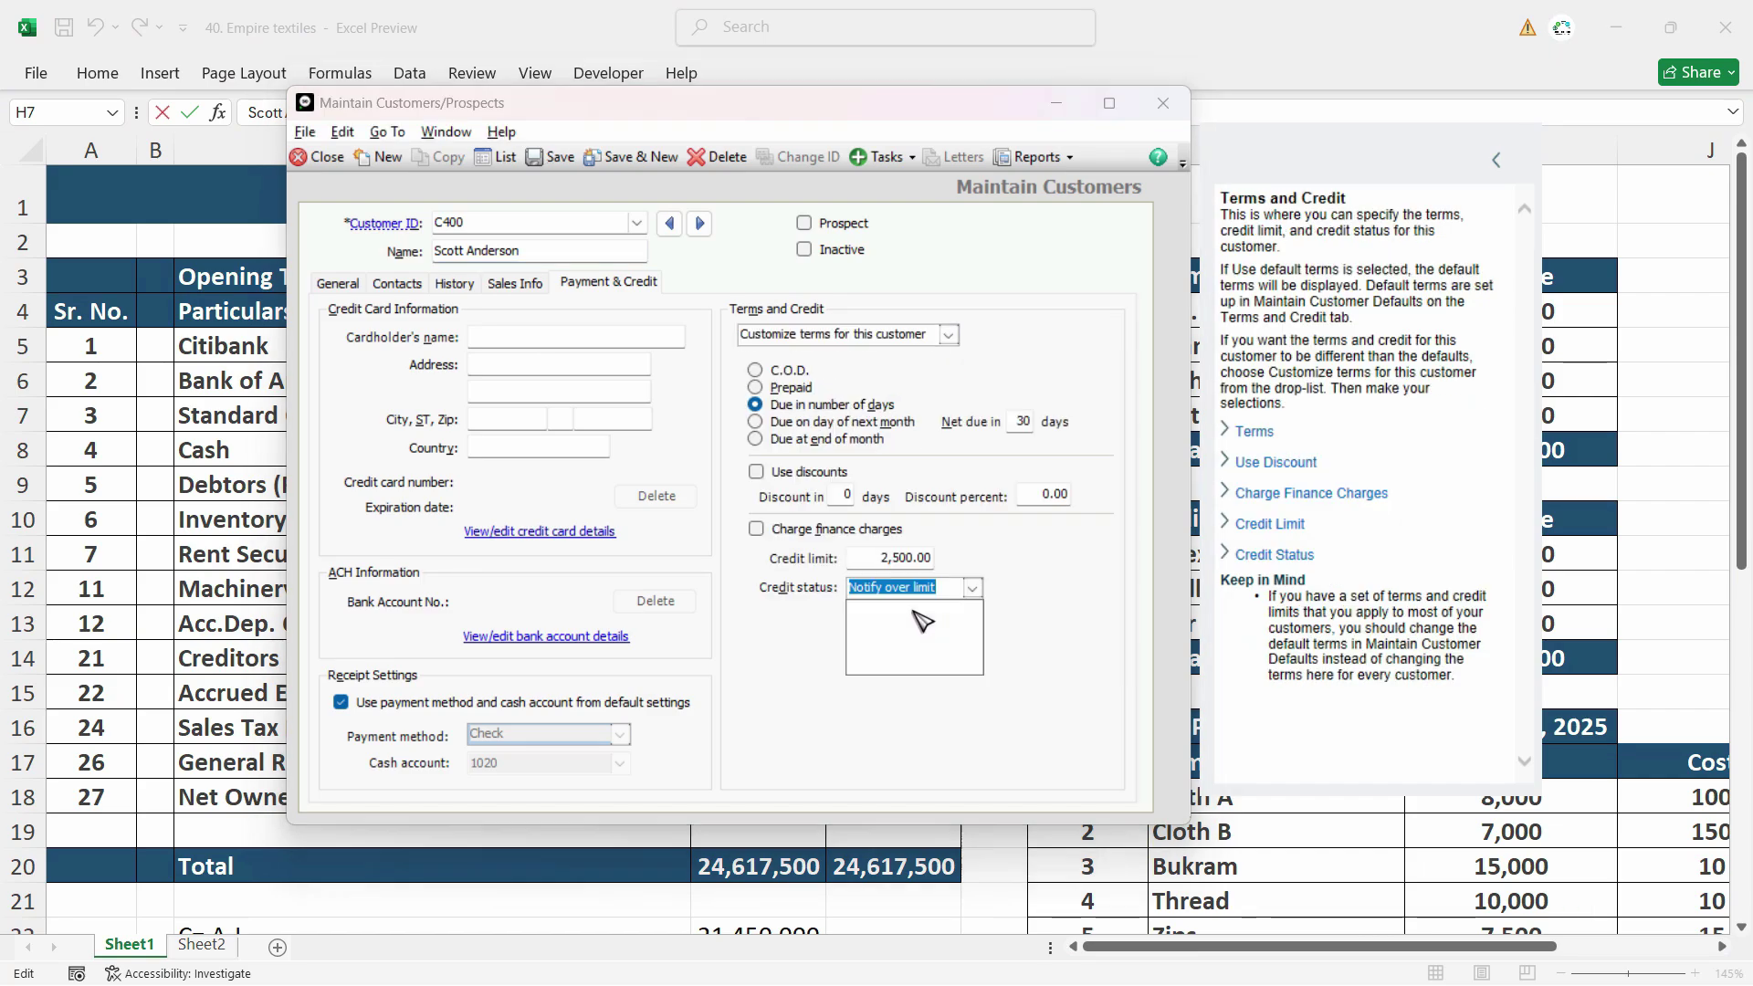
left_click(890, 606)
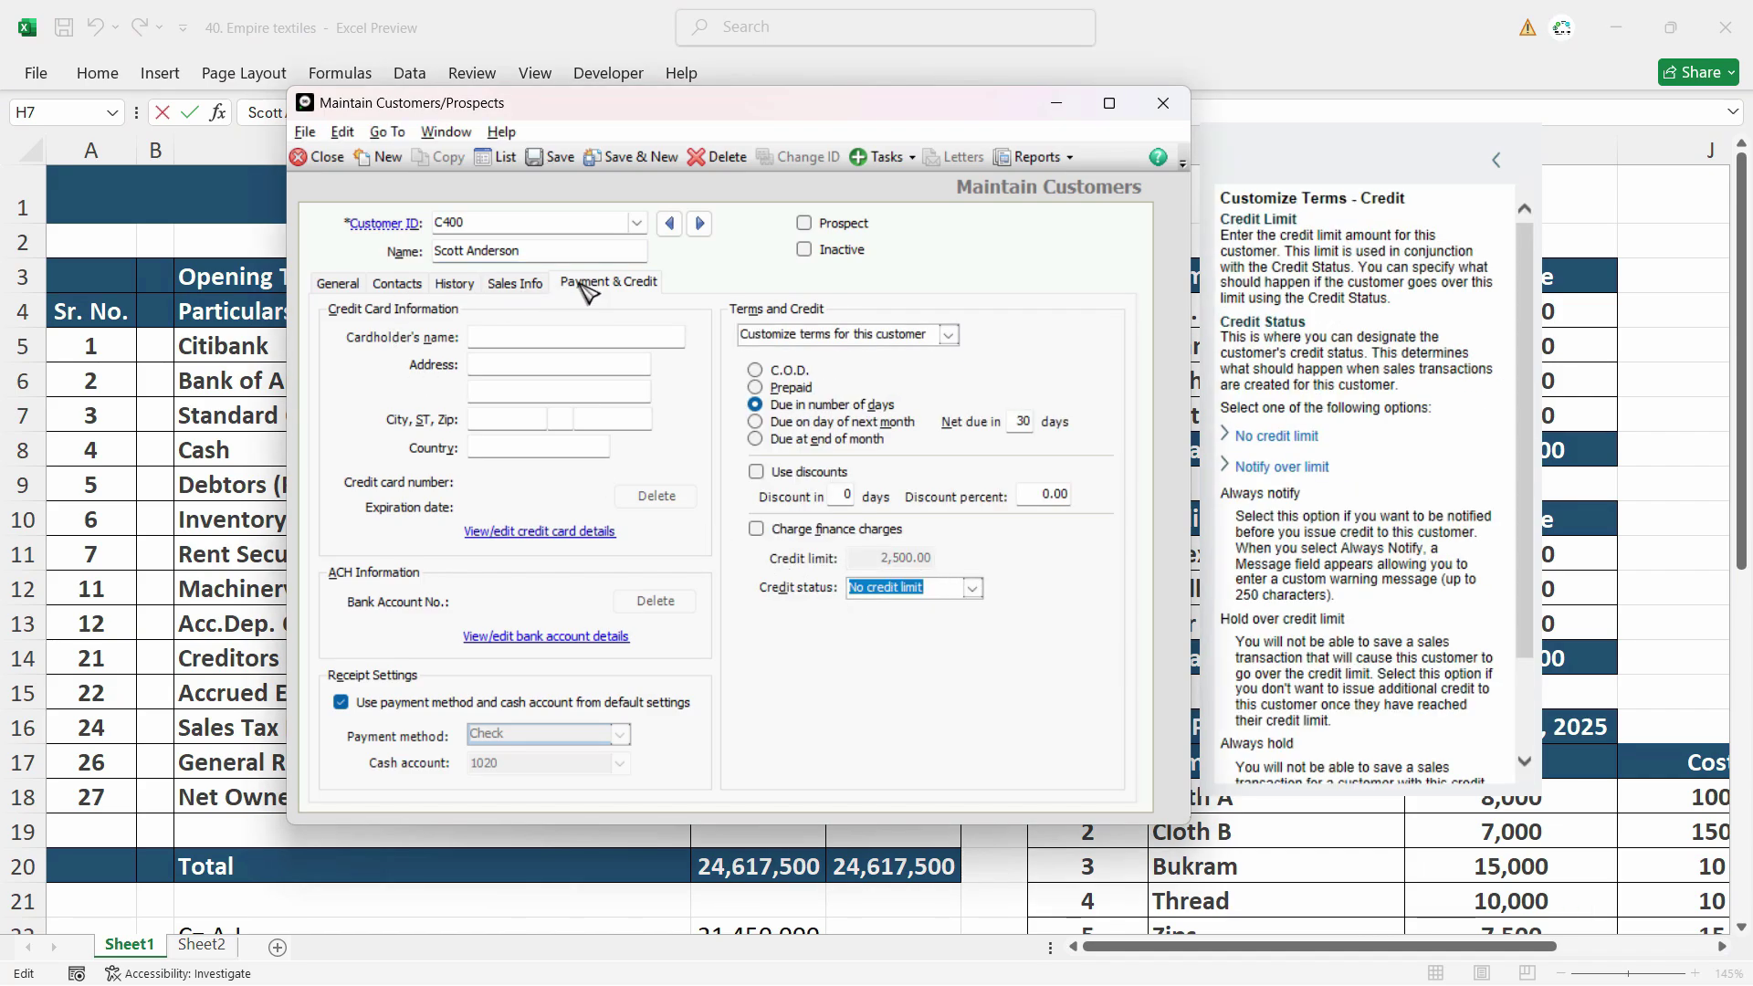
Set the fourth customer's customer-since date to January 1, 2025, and save the record.
left_click(504, 284)
left_click(456, 284)
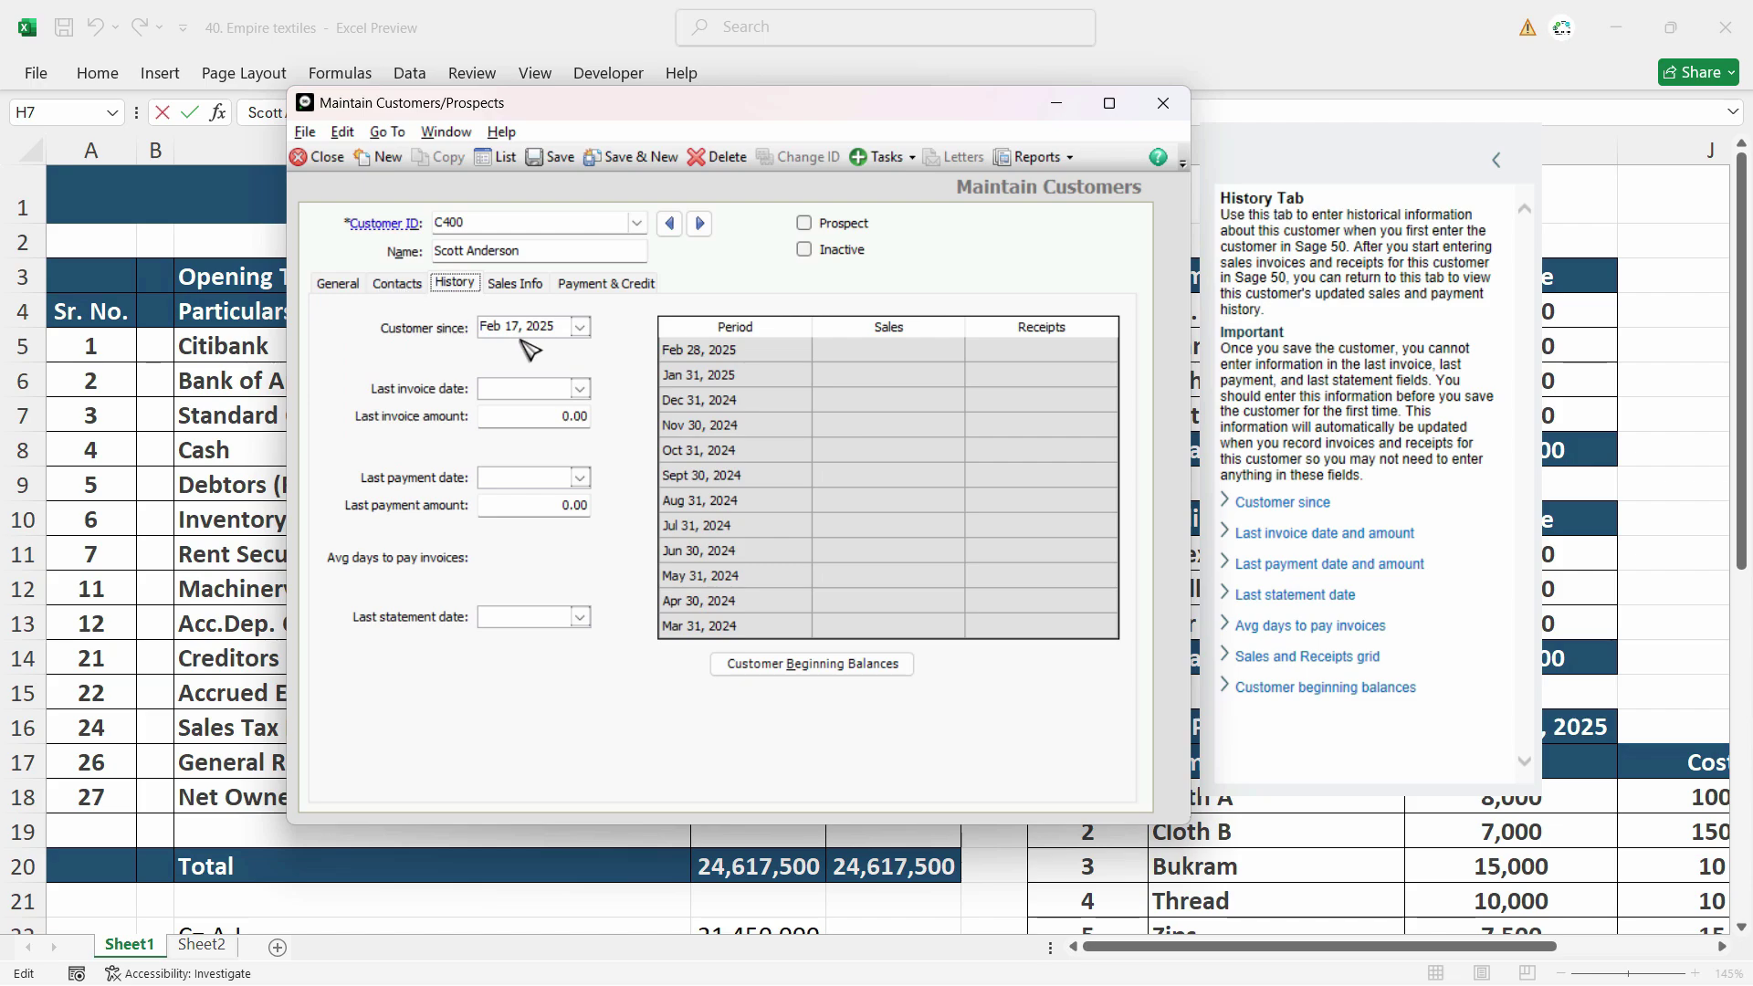
left_click(547, 327)
type("0101")
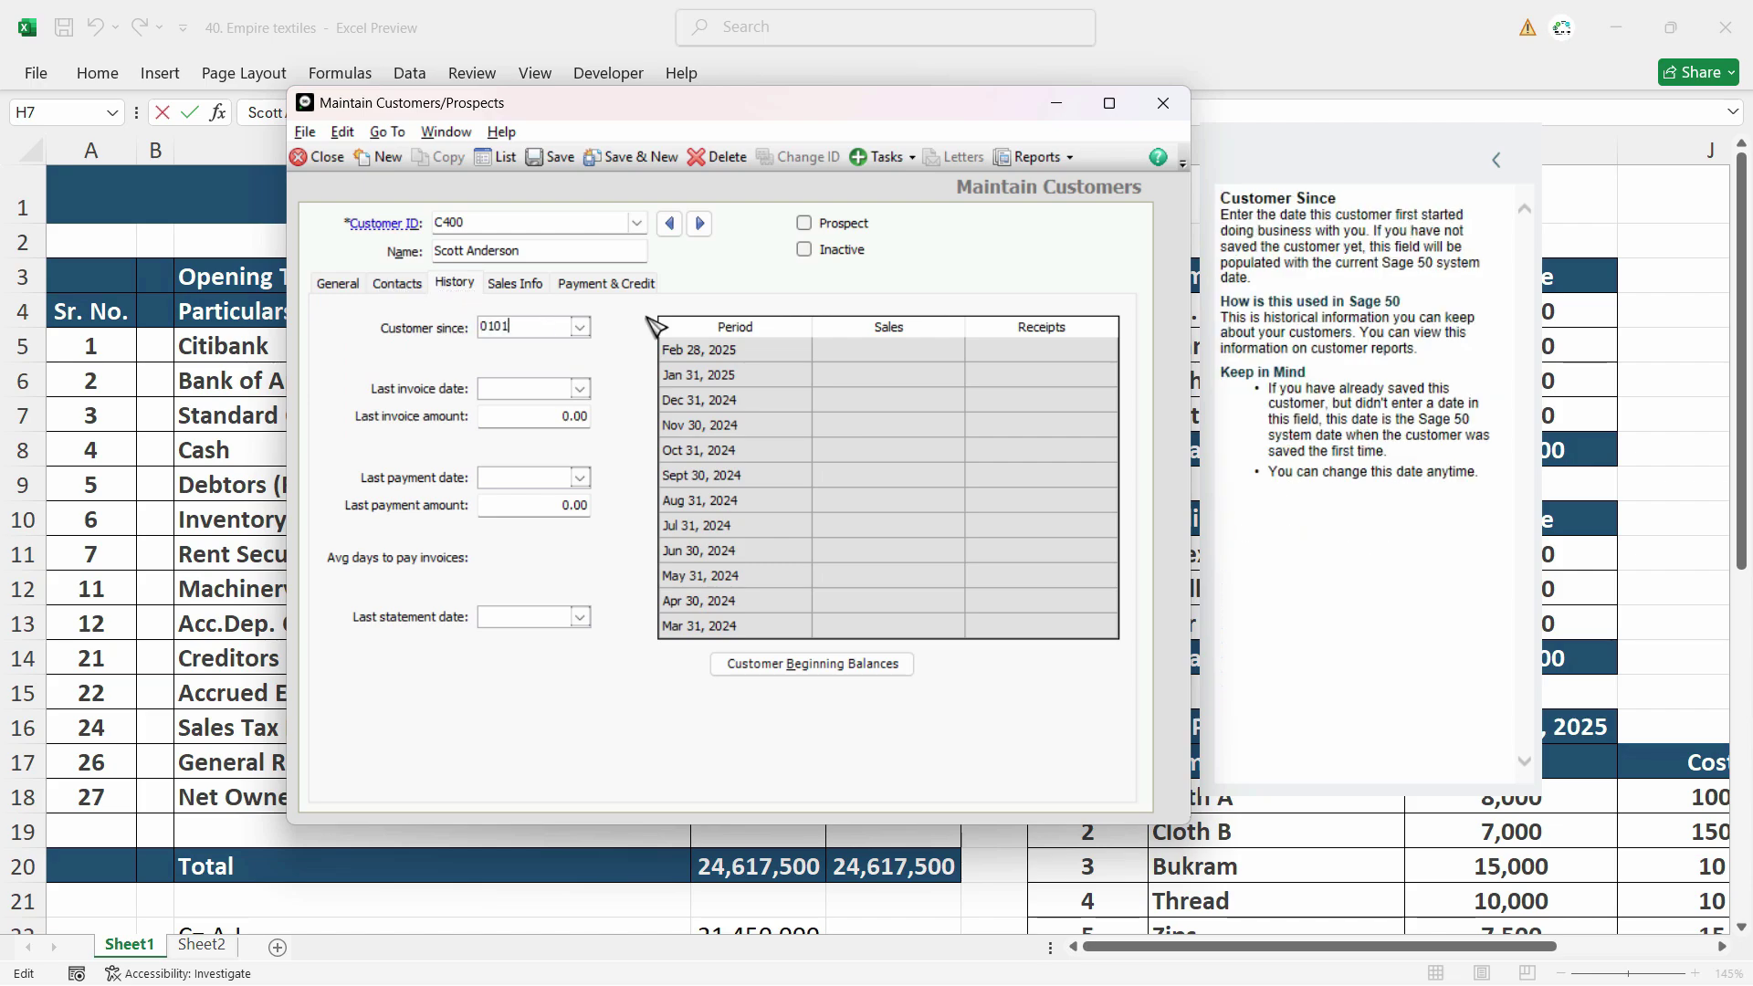
left_click(337, 283)
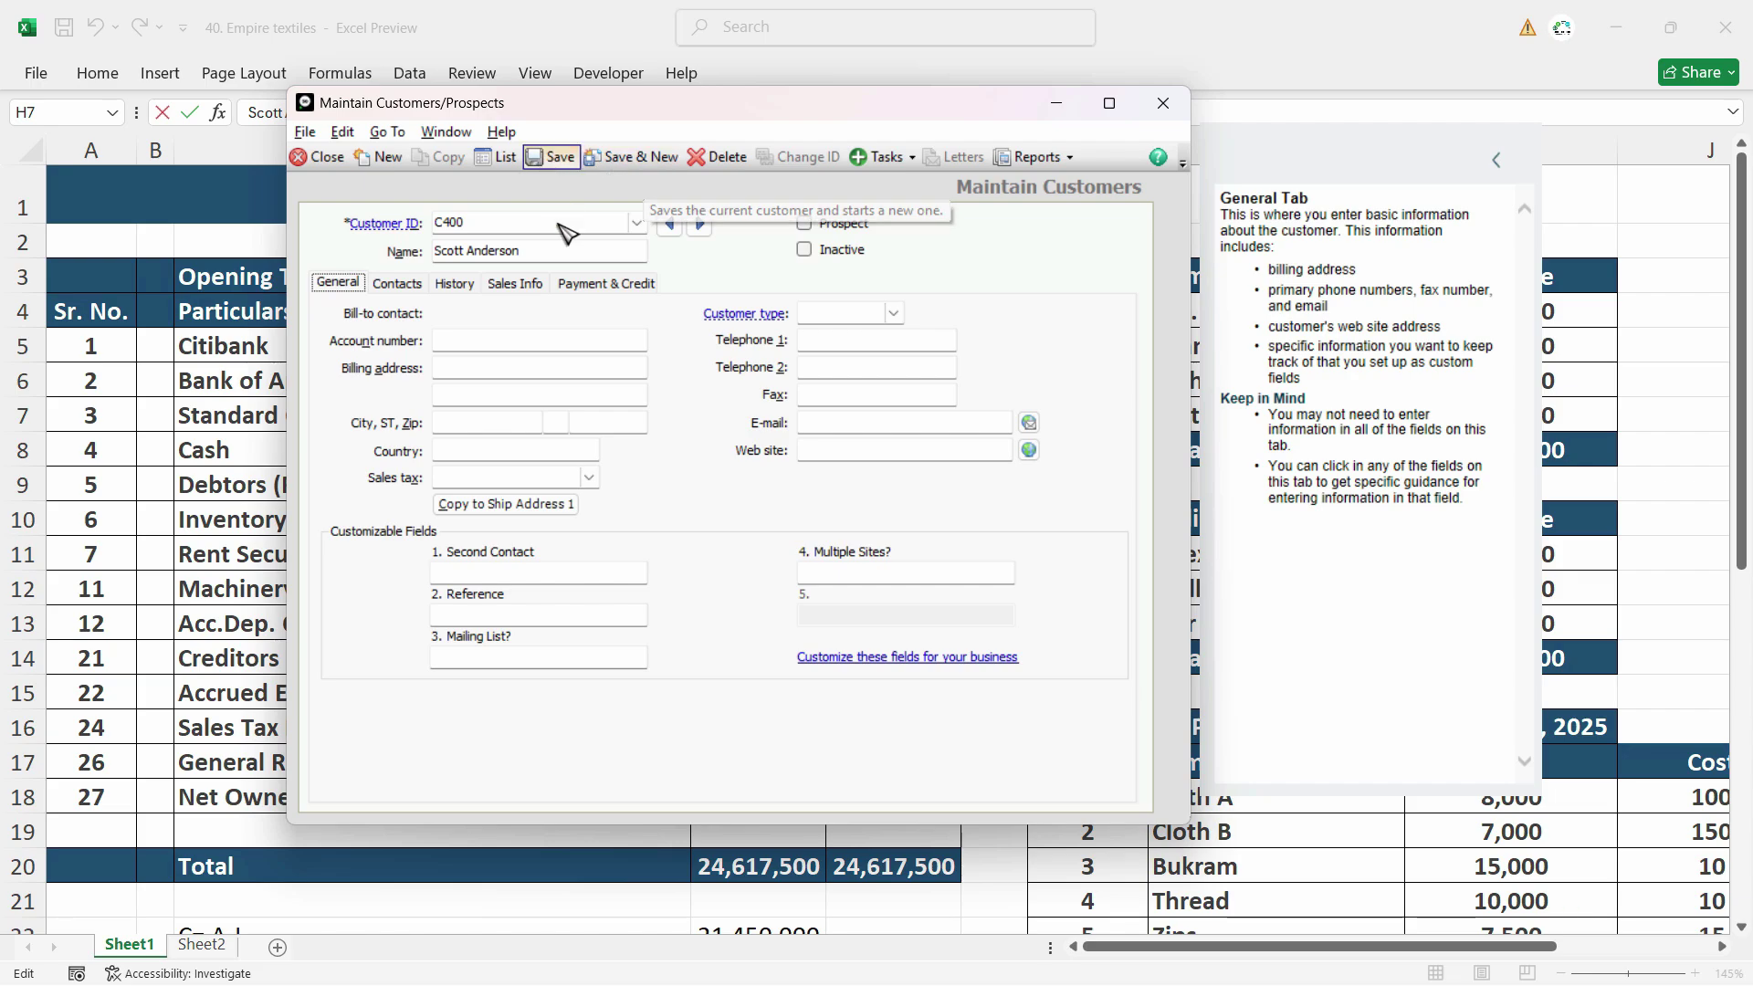
left_click(552, 157)
Open the customer beginning balances from the customer's history and select H.K. Brooks & Co in the balances list.
left_click(453, 283)
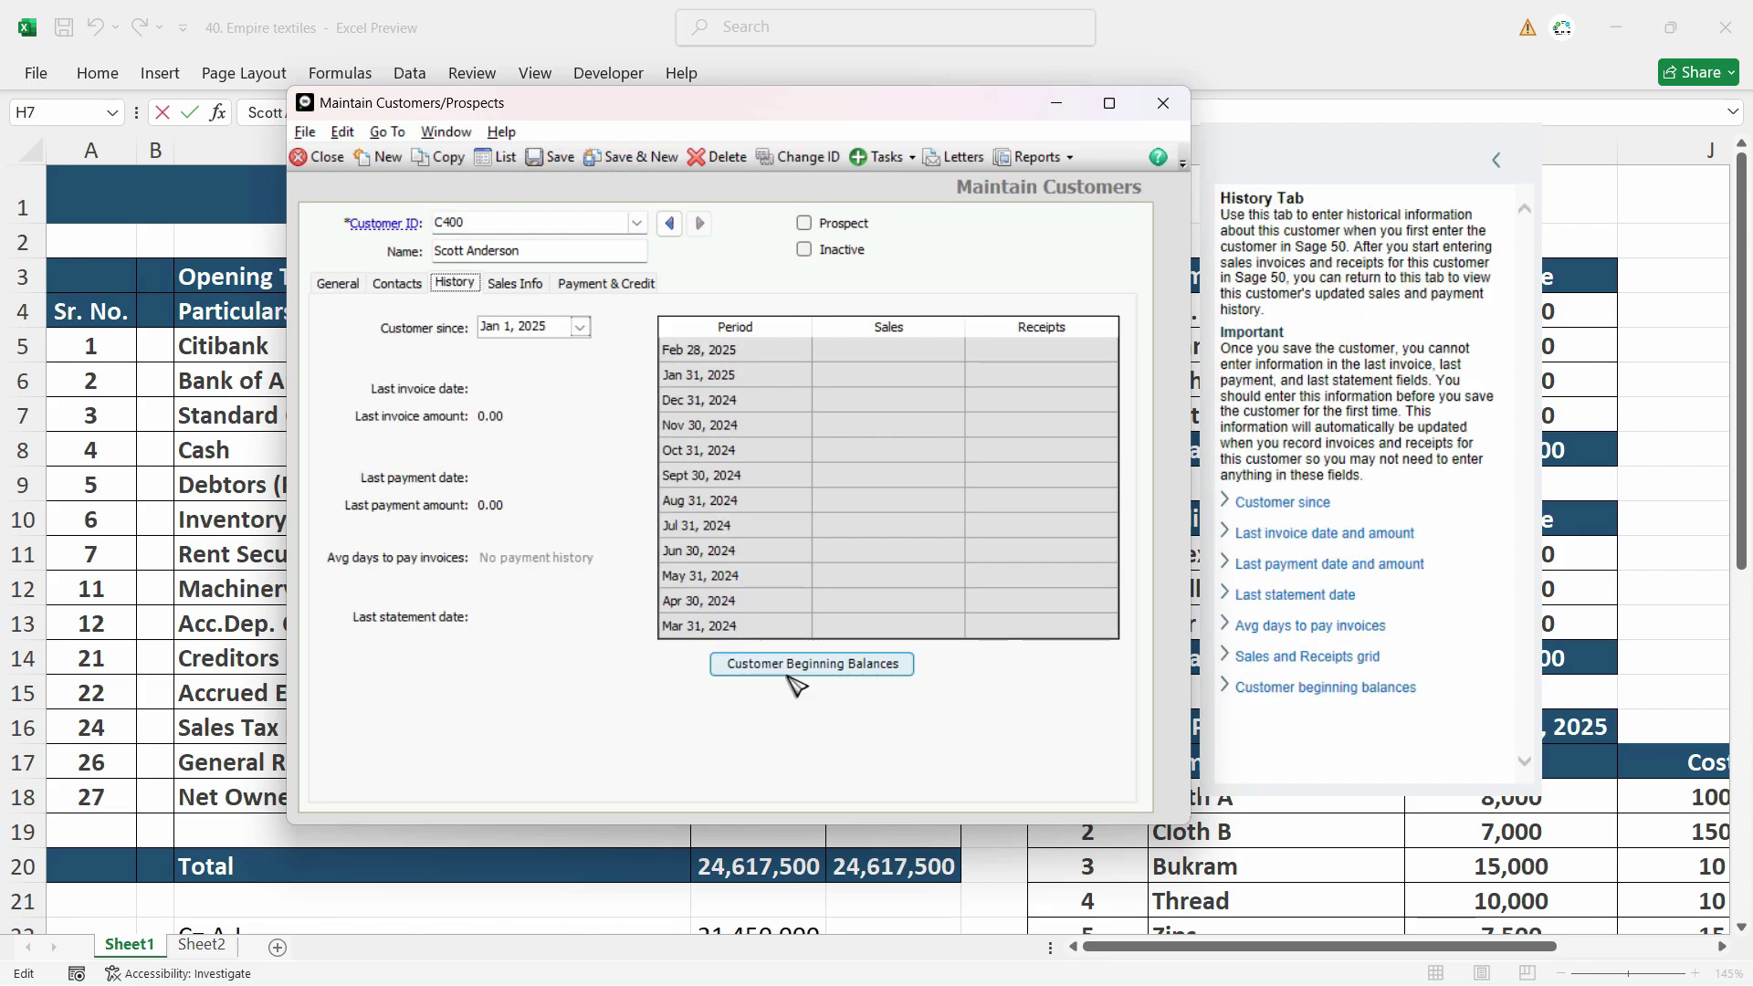
left_click(781, 666)
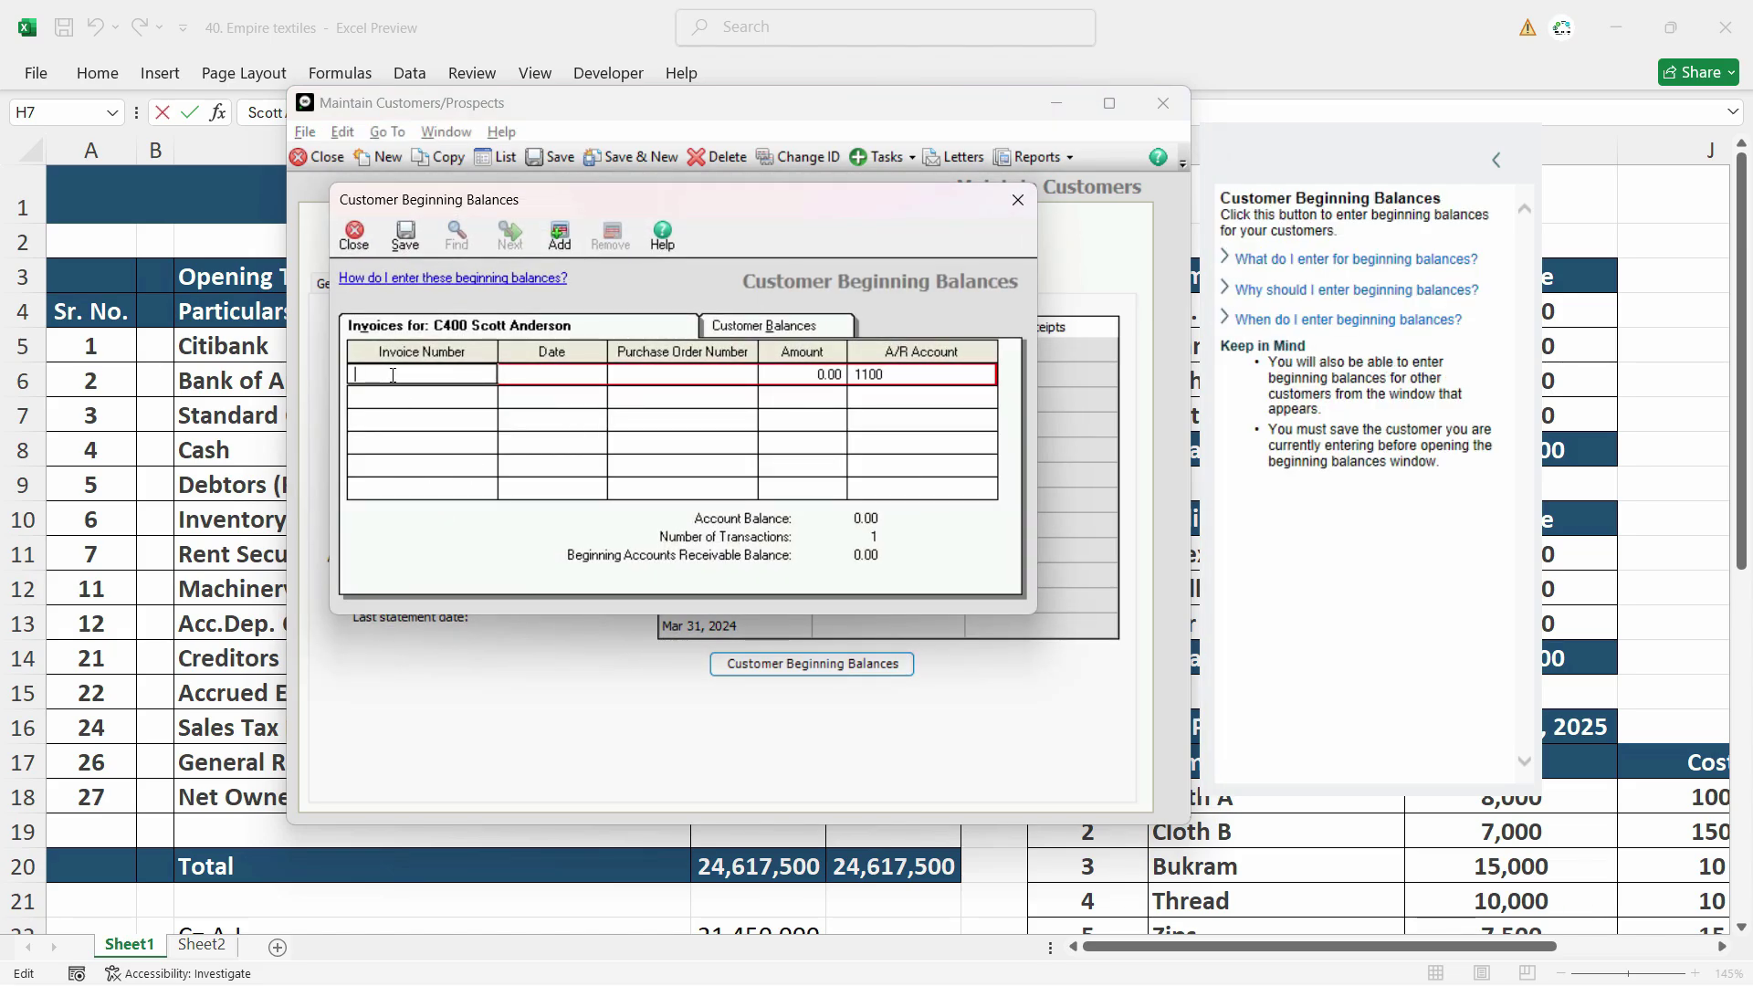
left_click(792, 329)
left_click(554, 368)
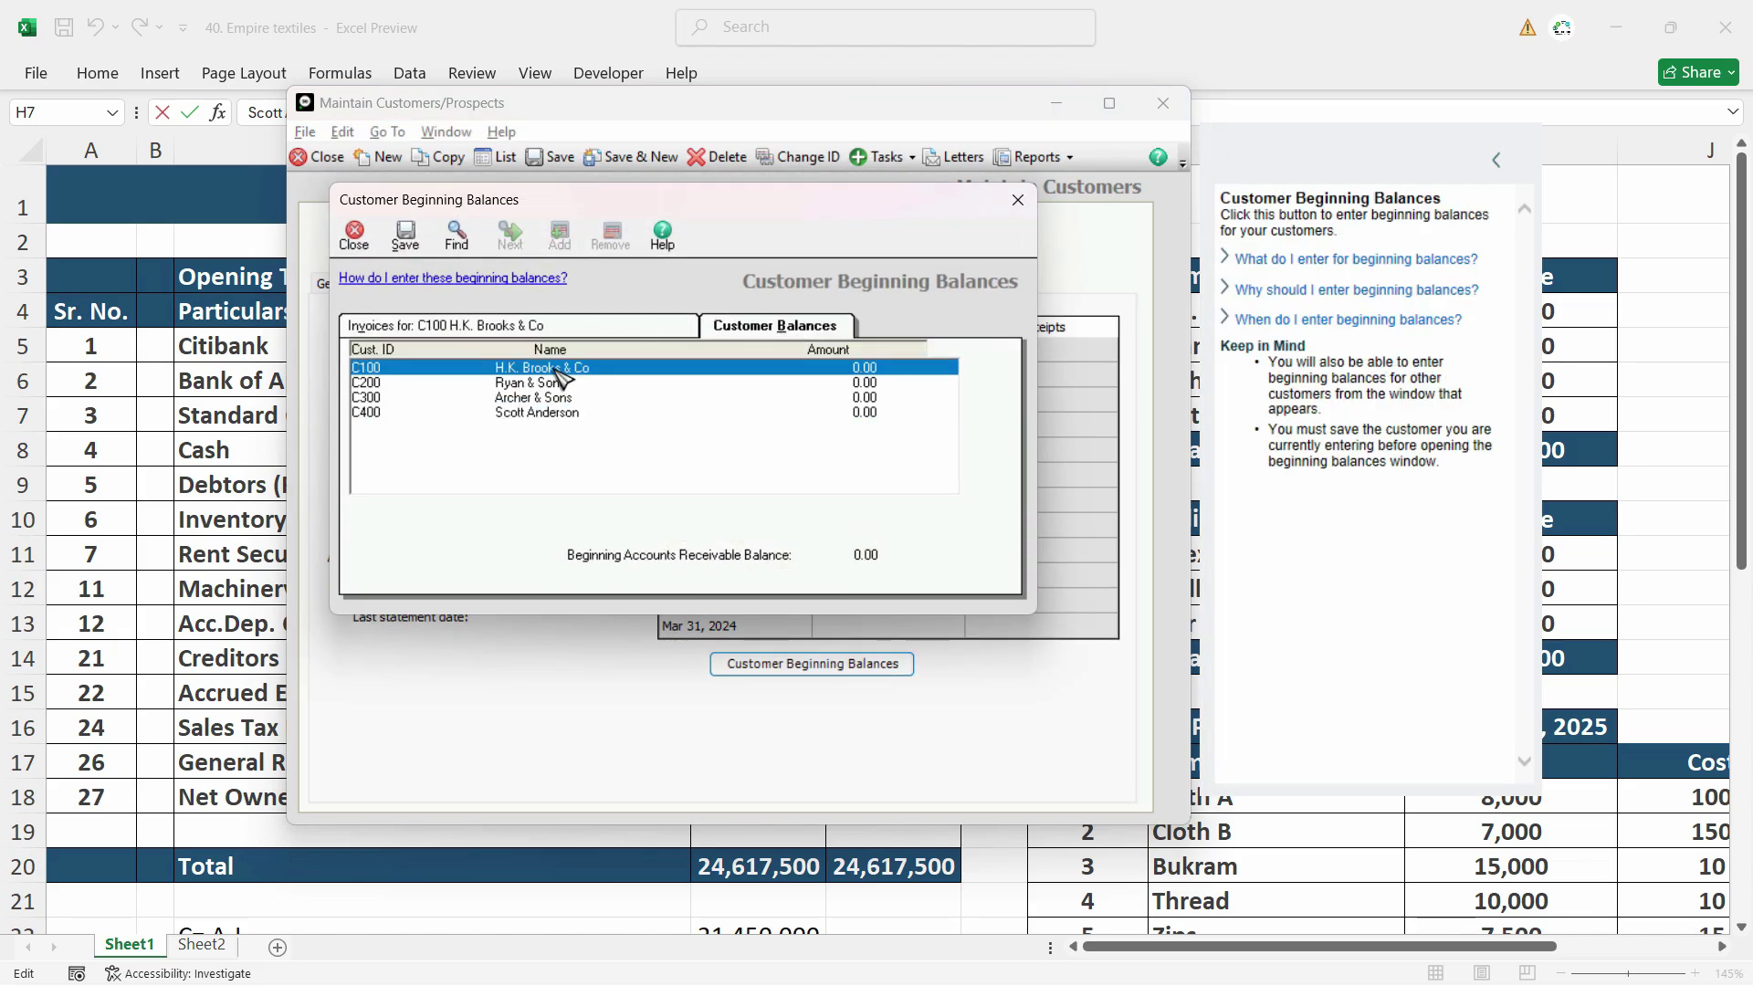
key("alt+Tab")
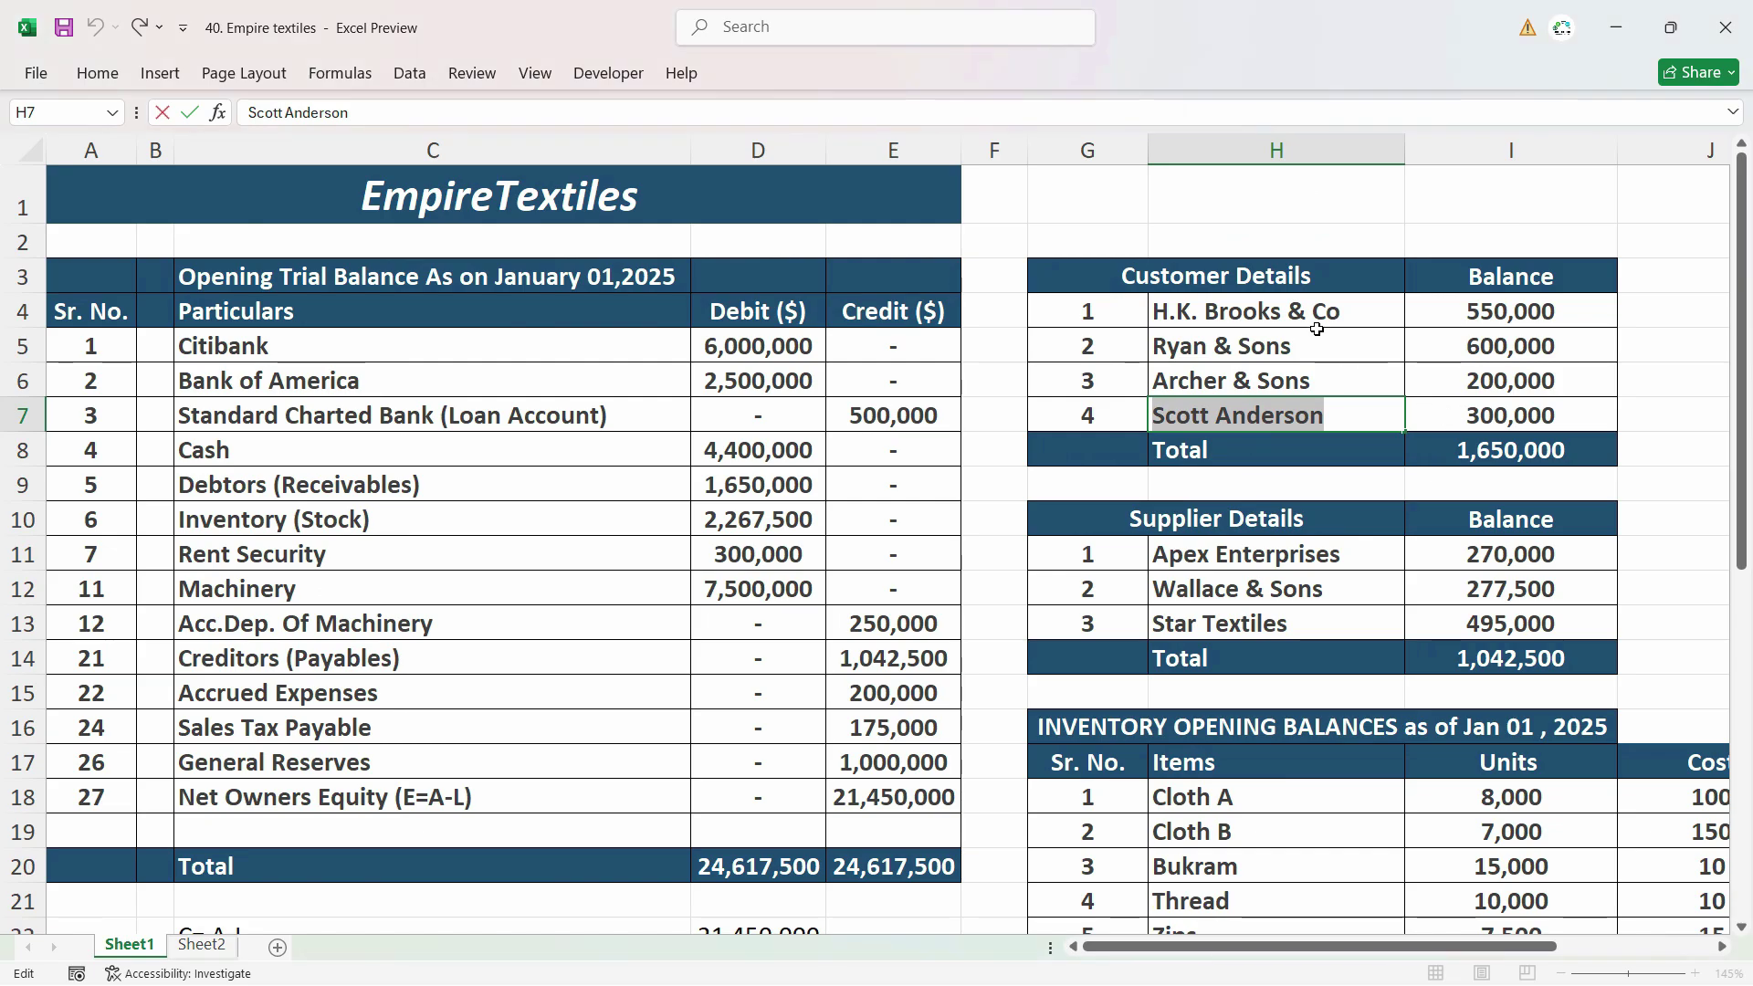
key("alt+Tab")
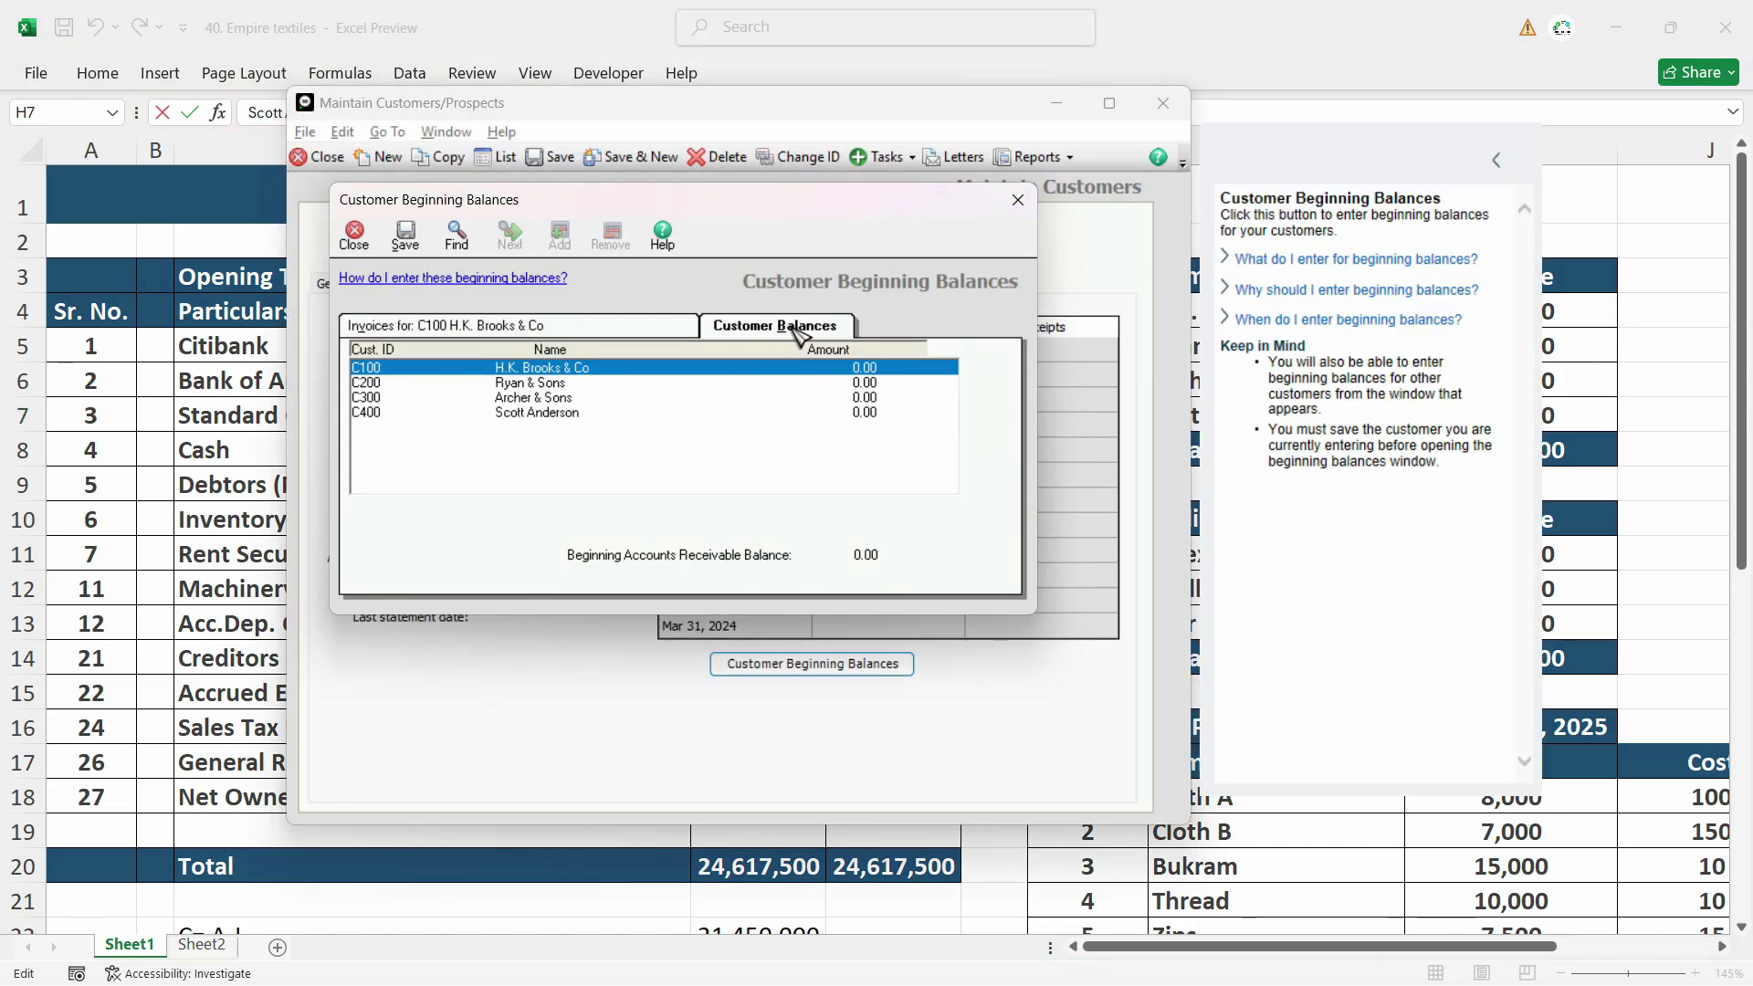
Start a beginning-balance invoice for H.K. Brooks & Co with invoice number 1001 and date January 1, 2025.
left_click(474, 332)
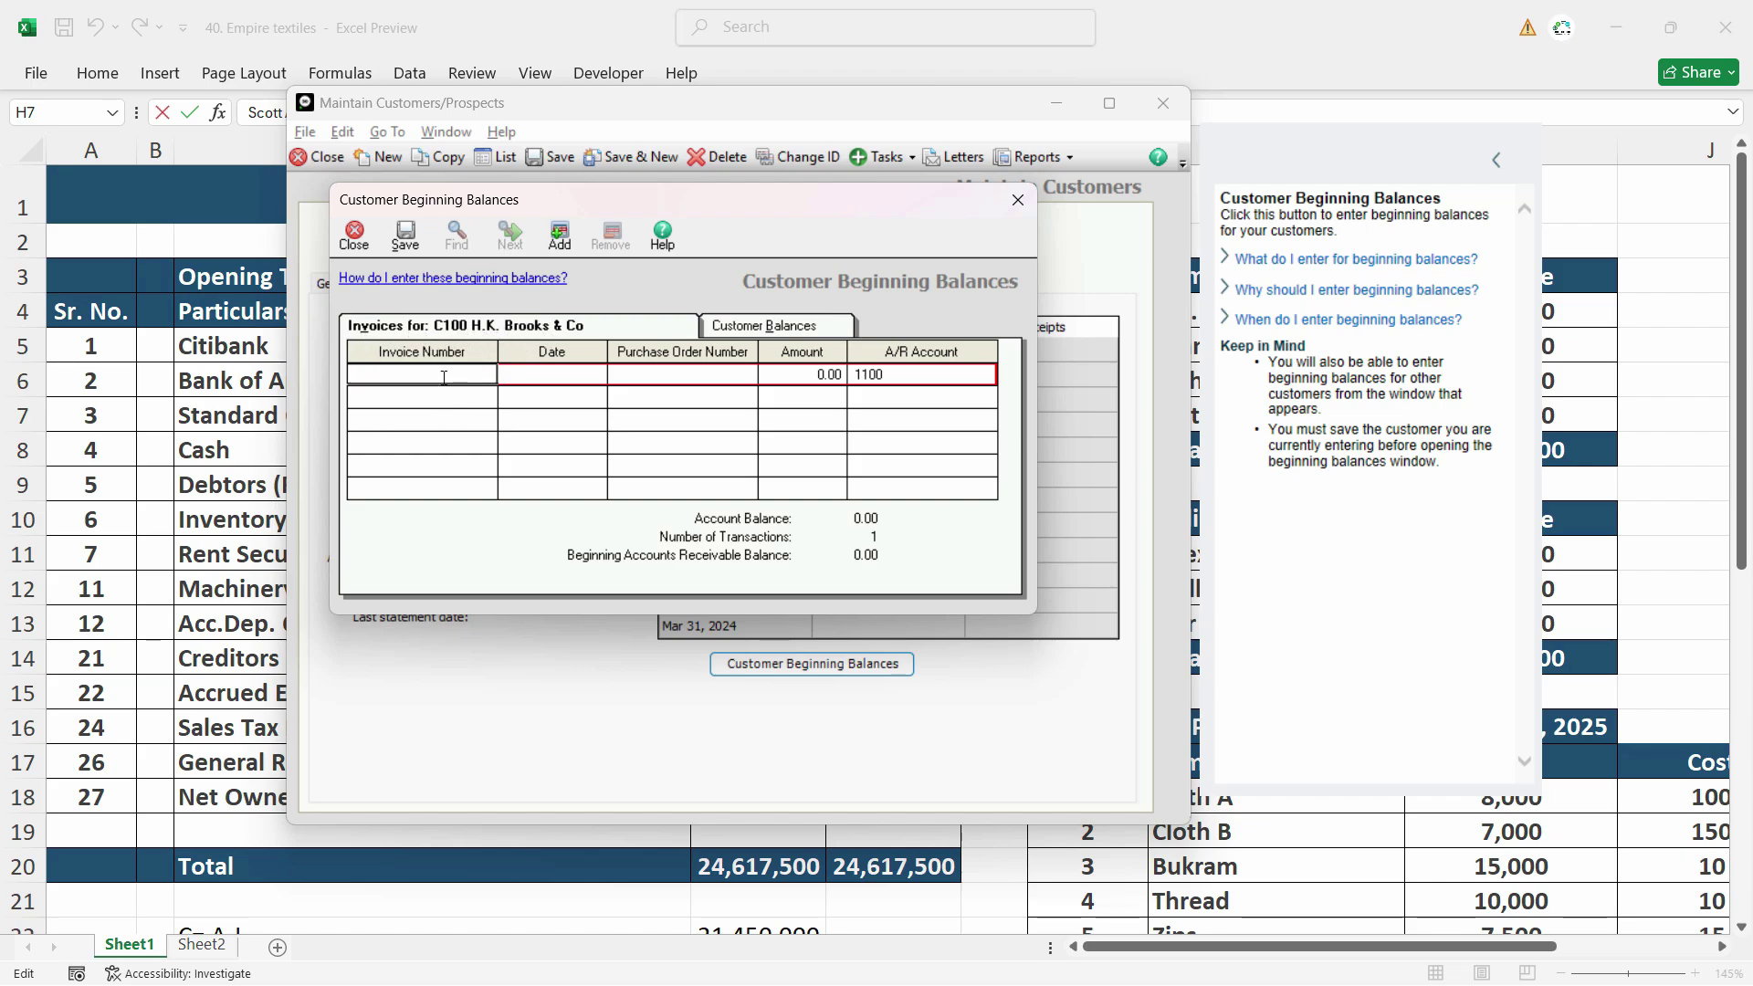
key("Tab")
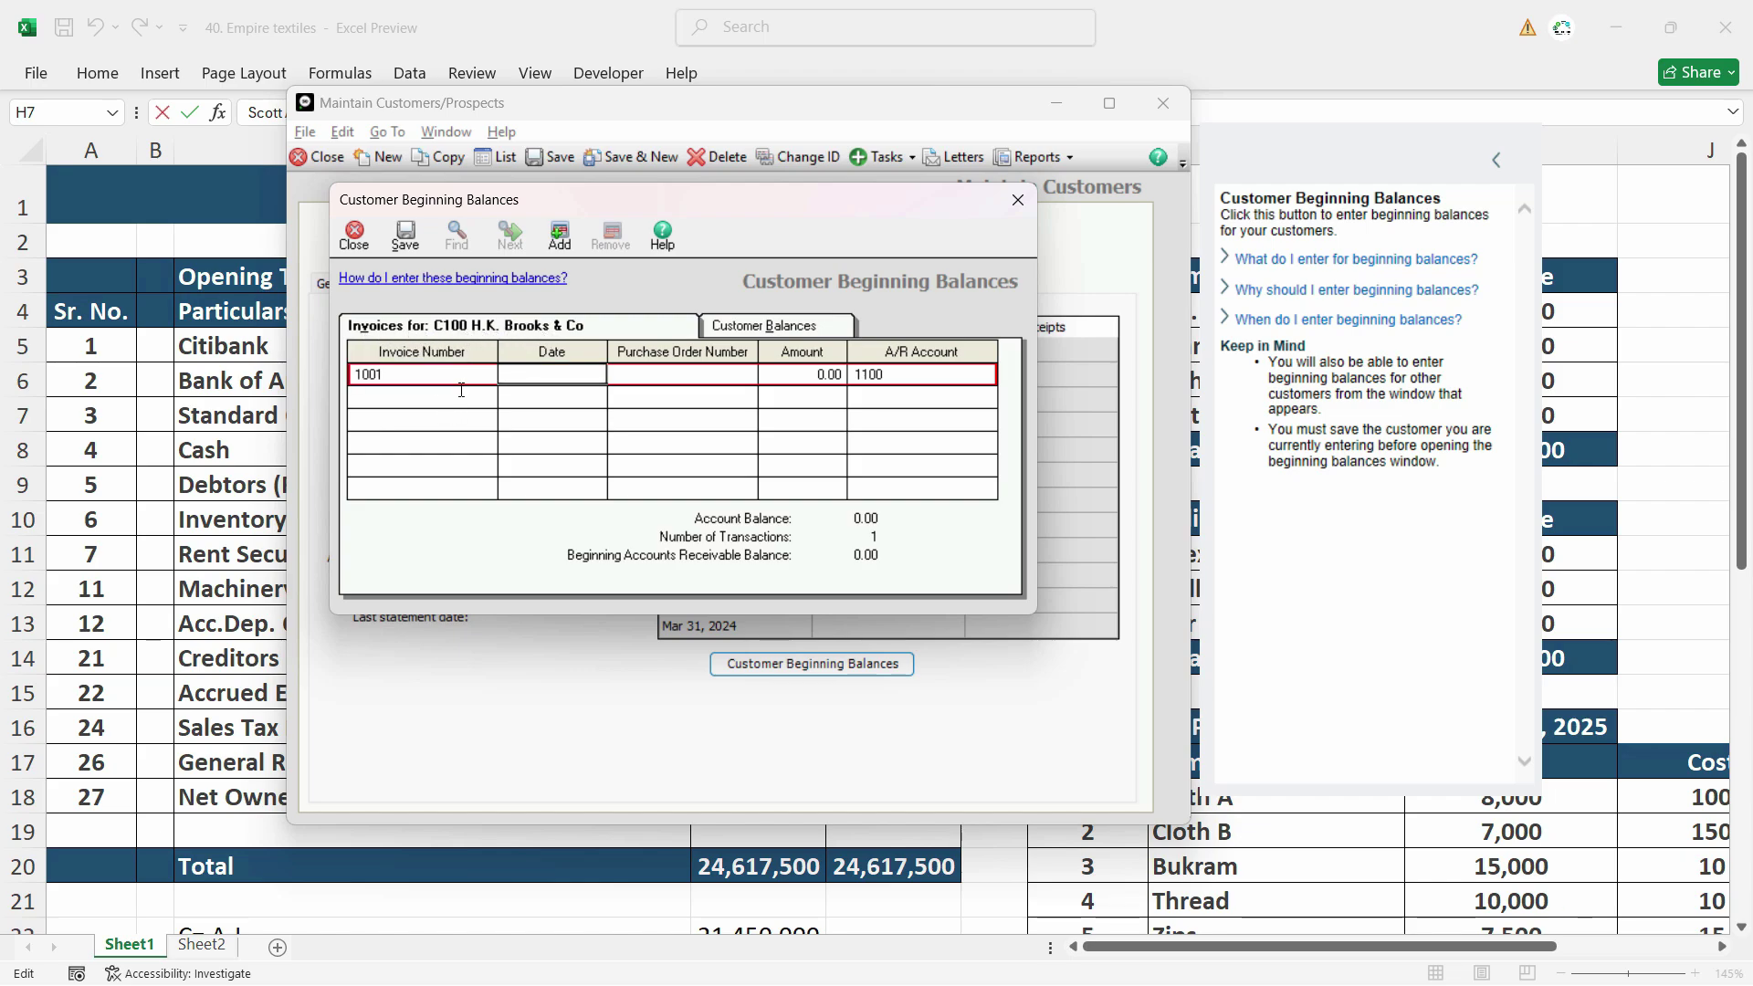
type("0101")
key("Tab")
key("Tab")
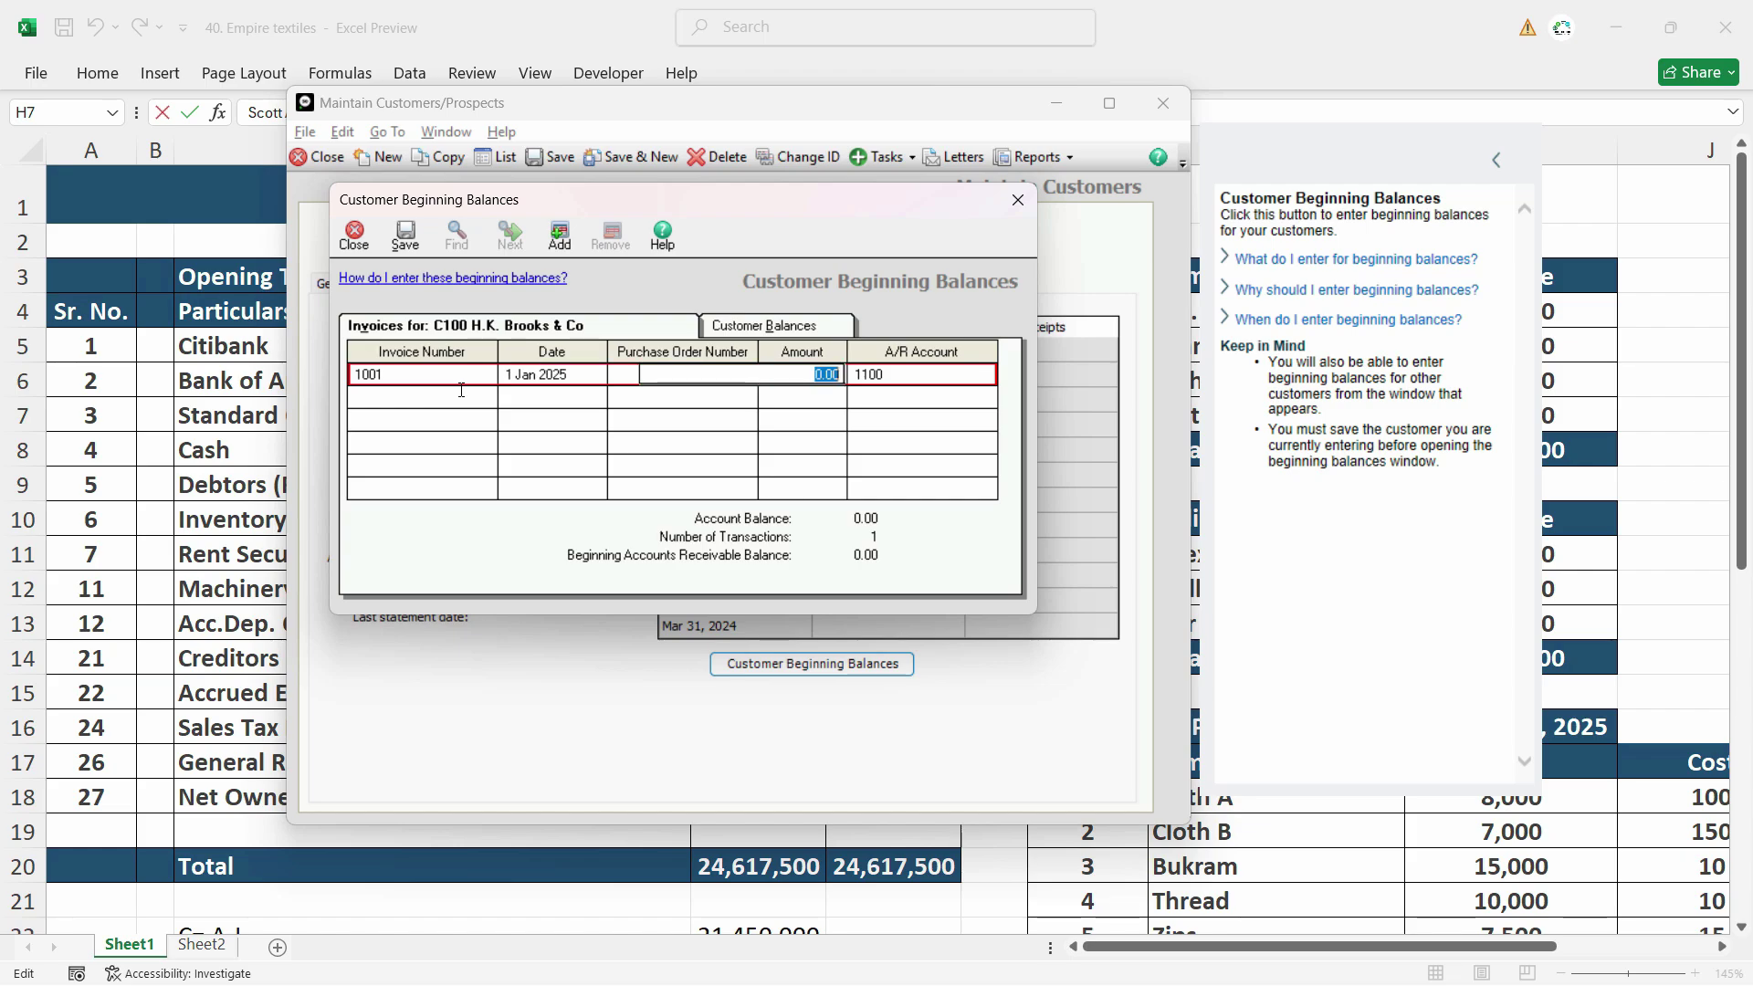
Copy the H.K. Brooks & Co balance of 550,000 from Excel into the invoice amount and return to the customer balances list.
key("alt+Tab")
left_click(1564, 313)
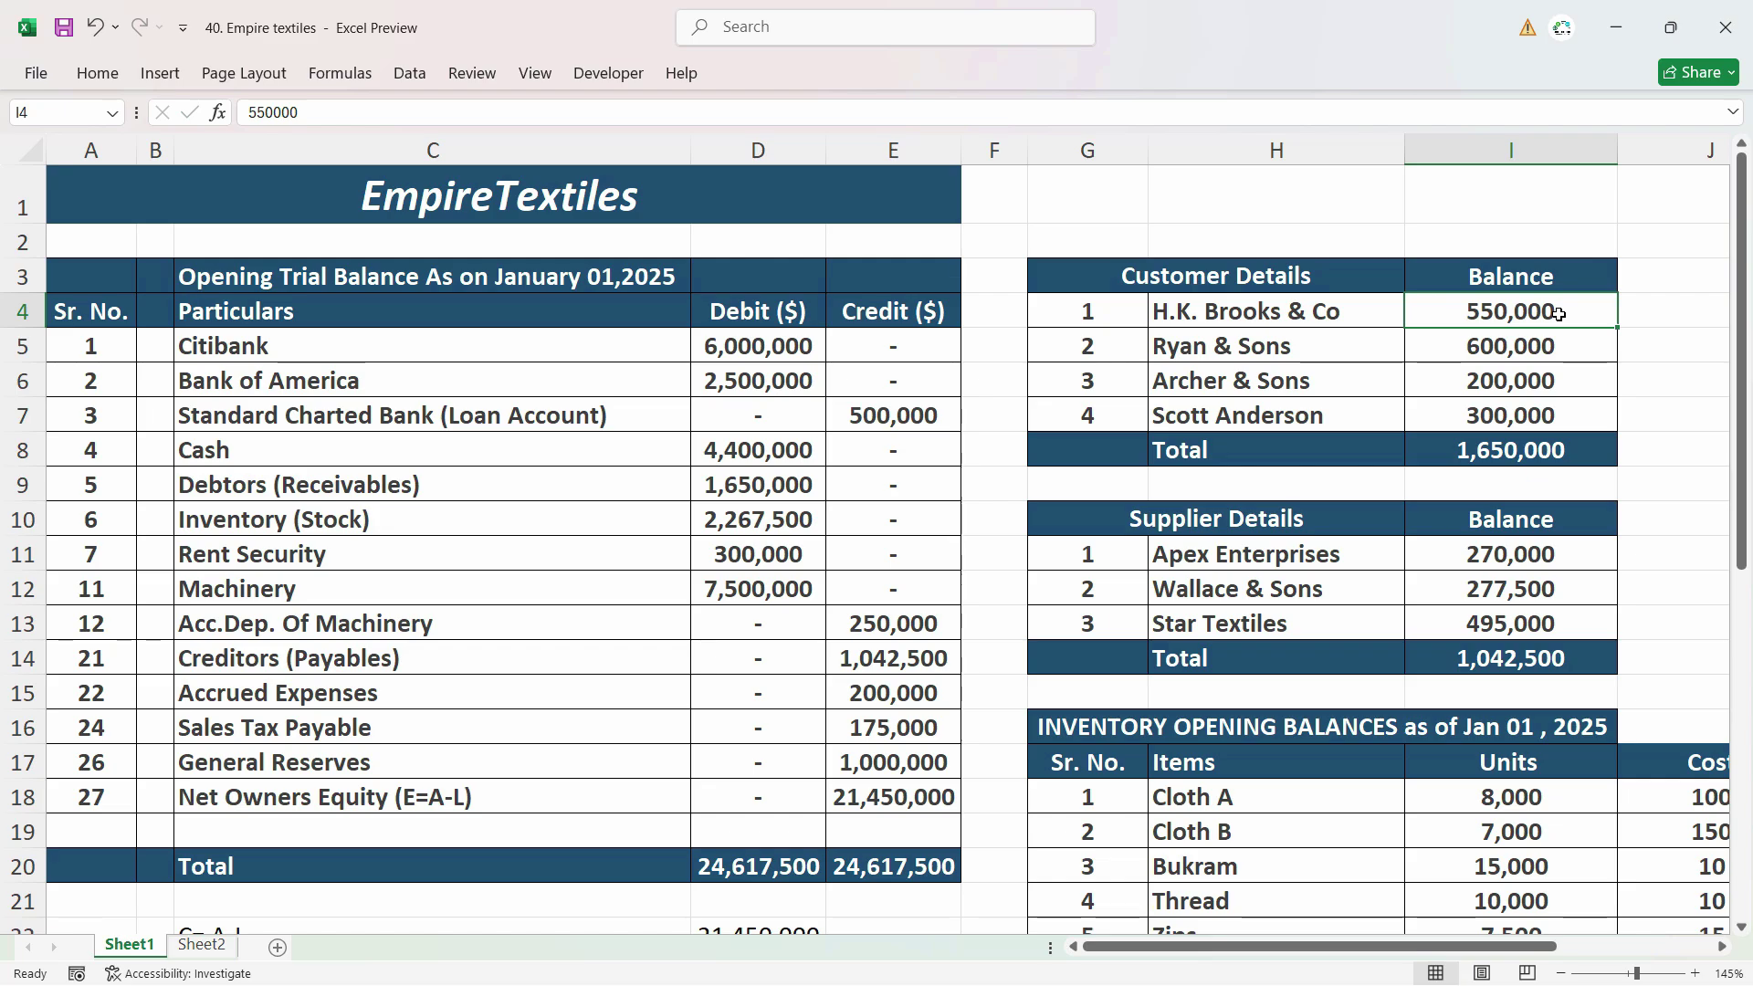
double_click(1558, 312)
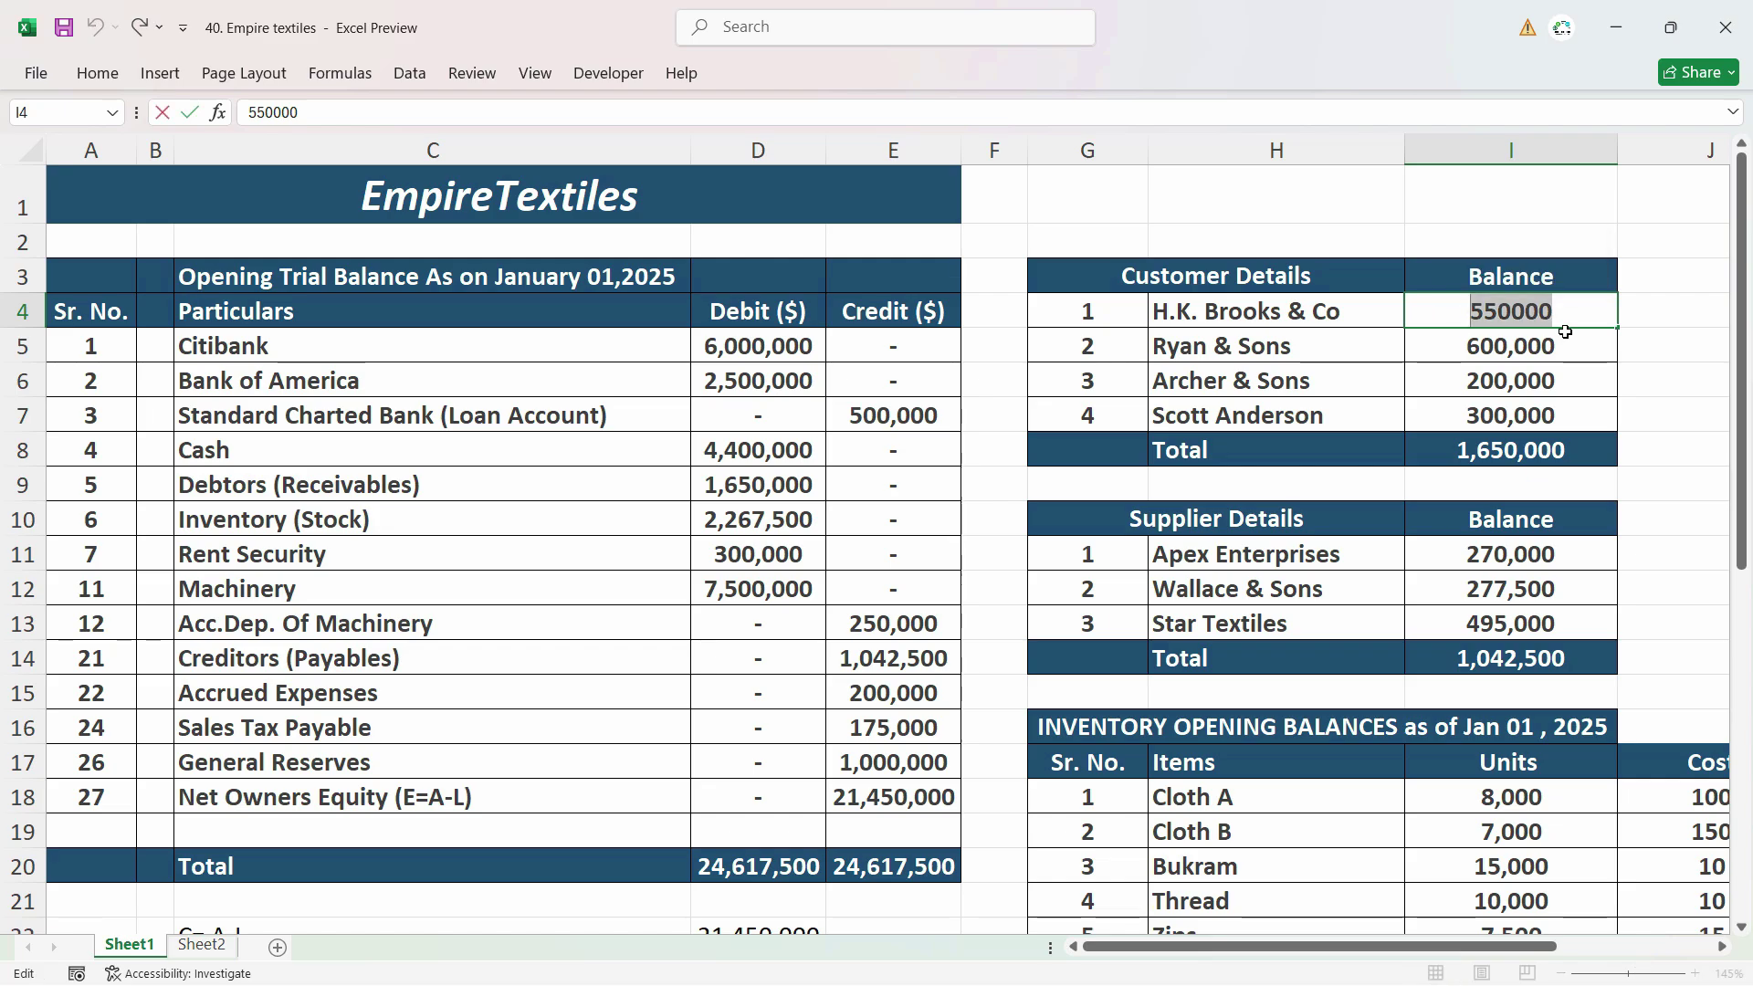
key("ctrl+c")
key("alt+Tab")
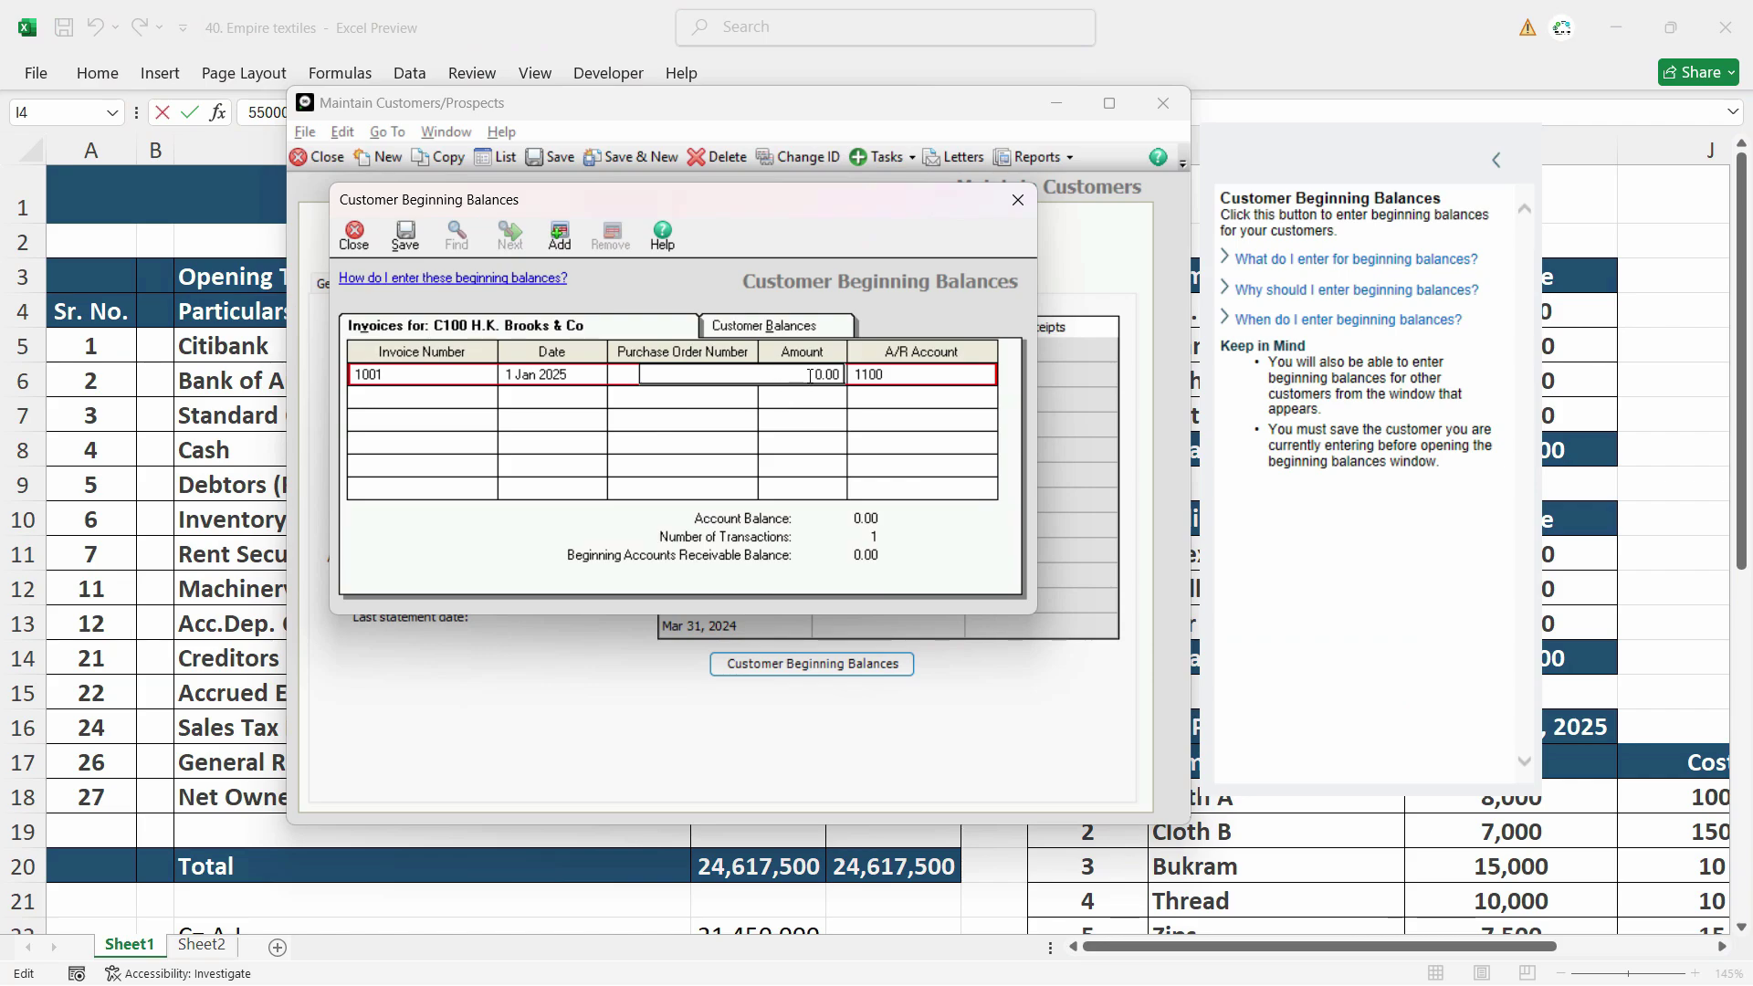
key("ctrl+v")
key("Tab")
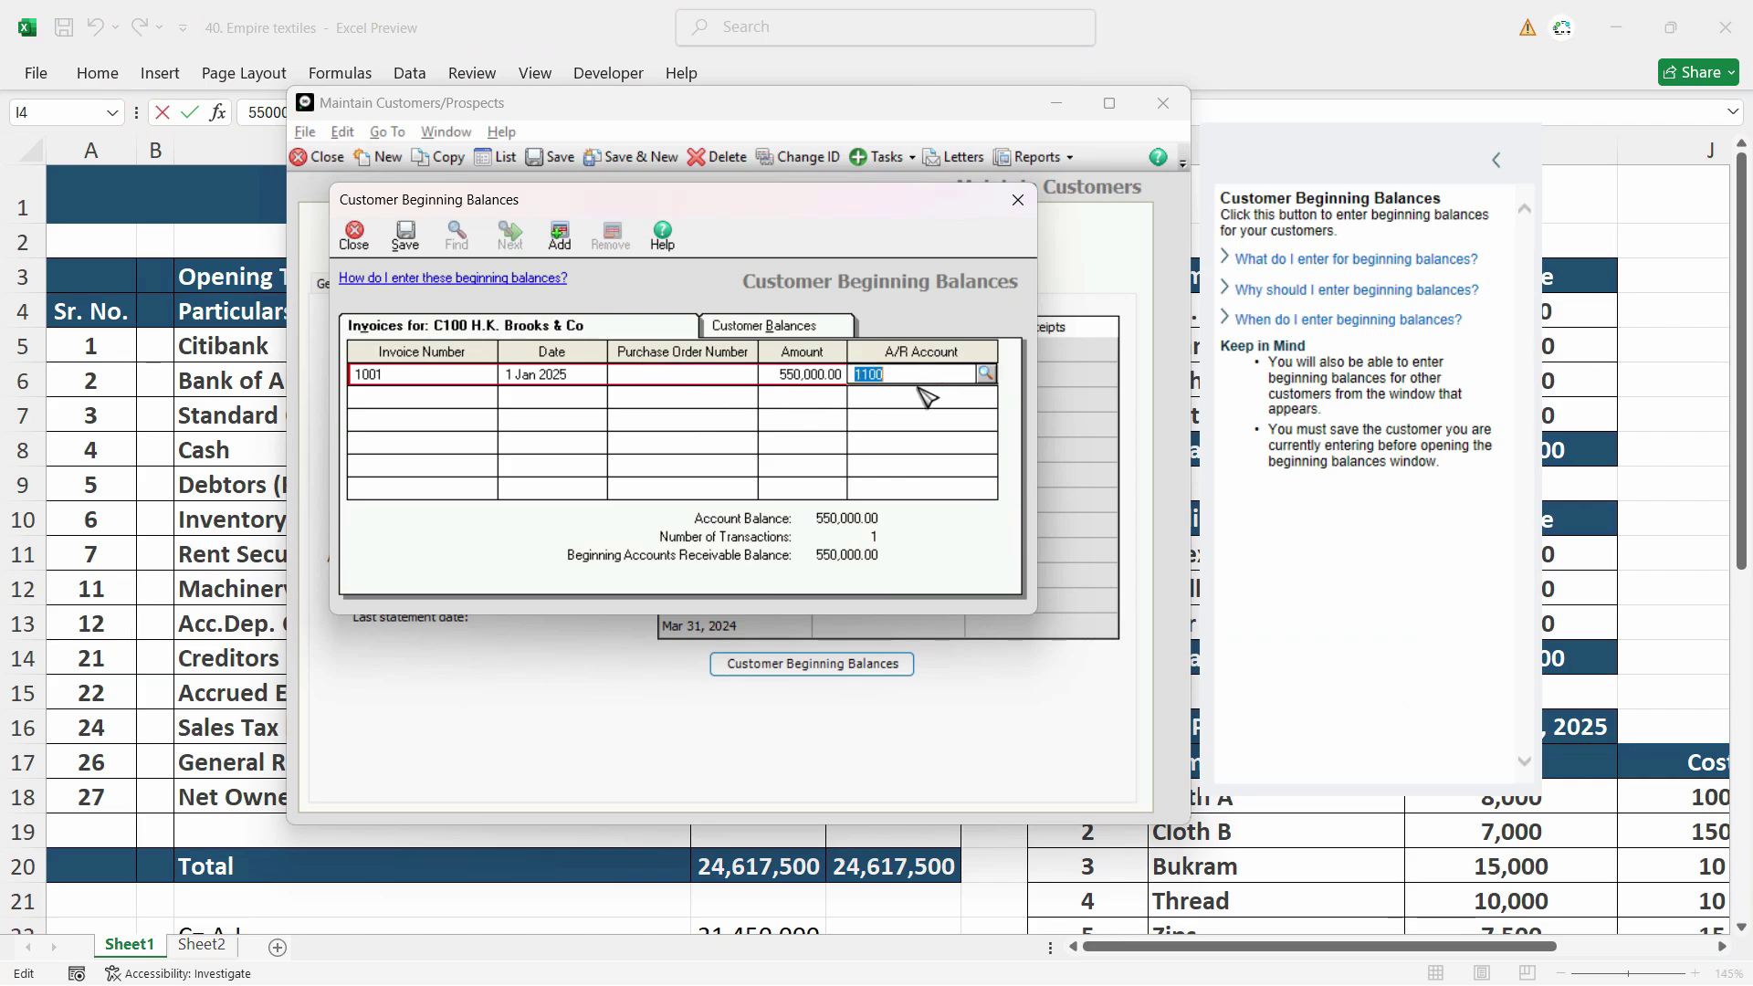
left_click(986, 375)
left_click(986, 375)
left_click(772, 328)
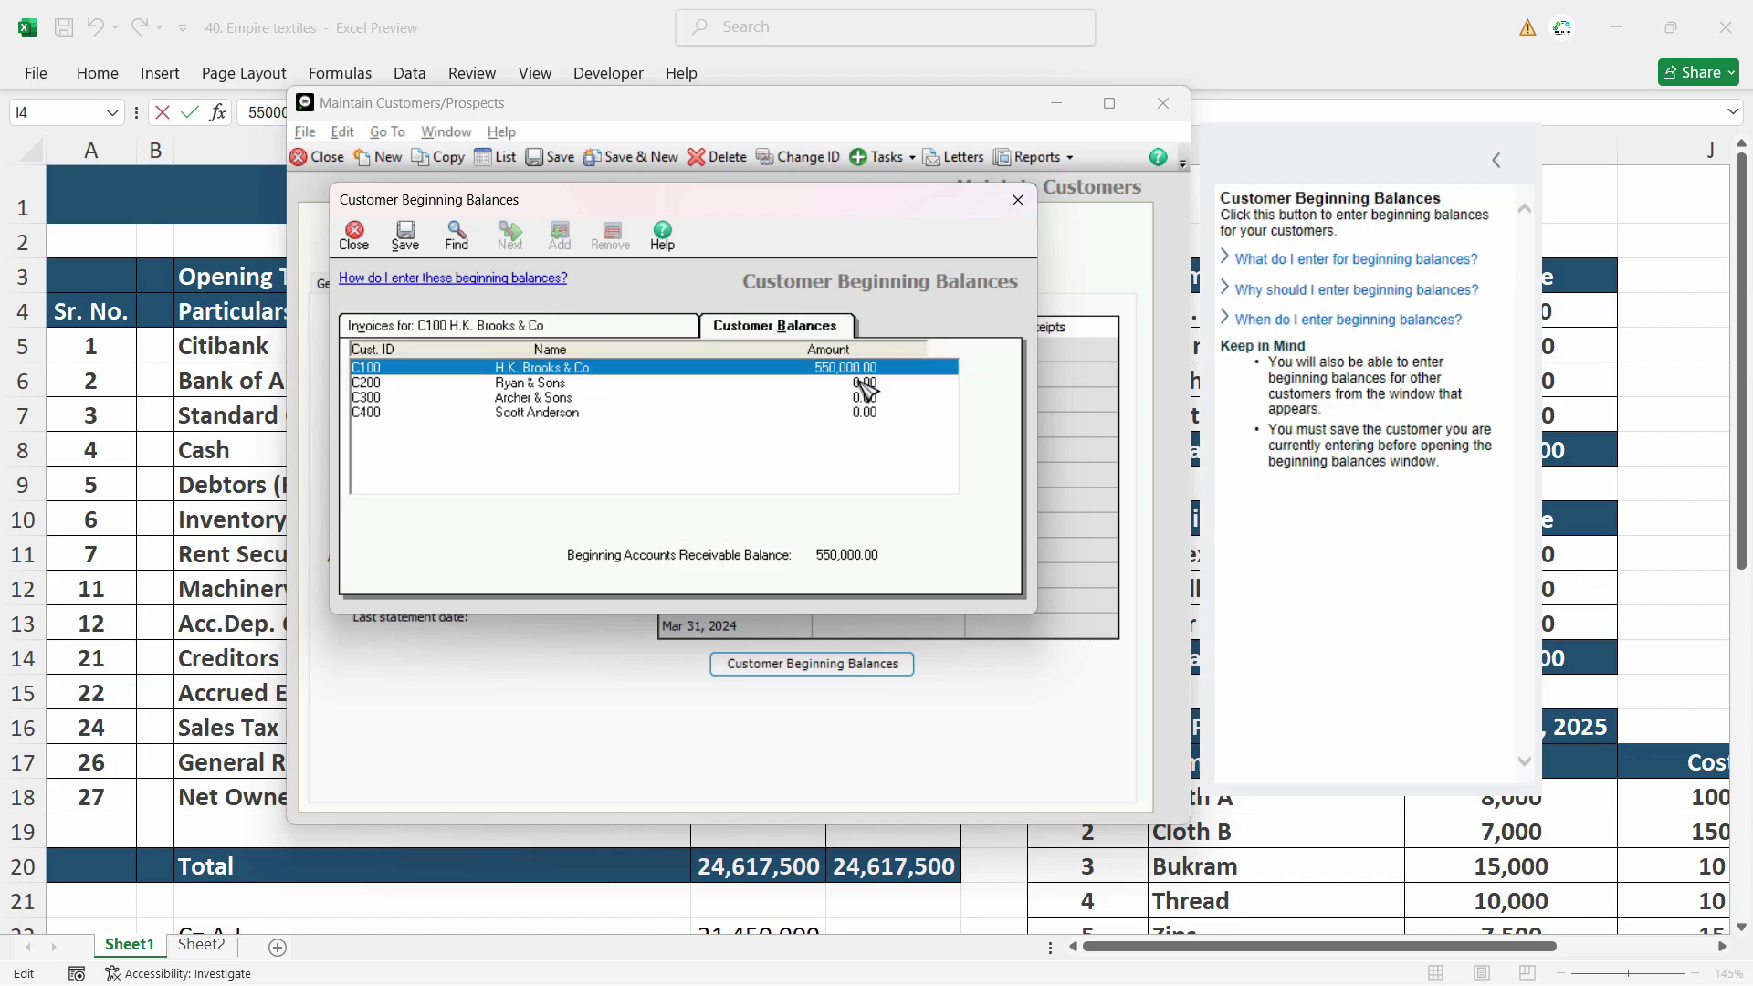
Start a beginning-balance invoice for Ryan & Sons with invoice number 1002 and date January 1, 2025.
left_click(873, 383)
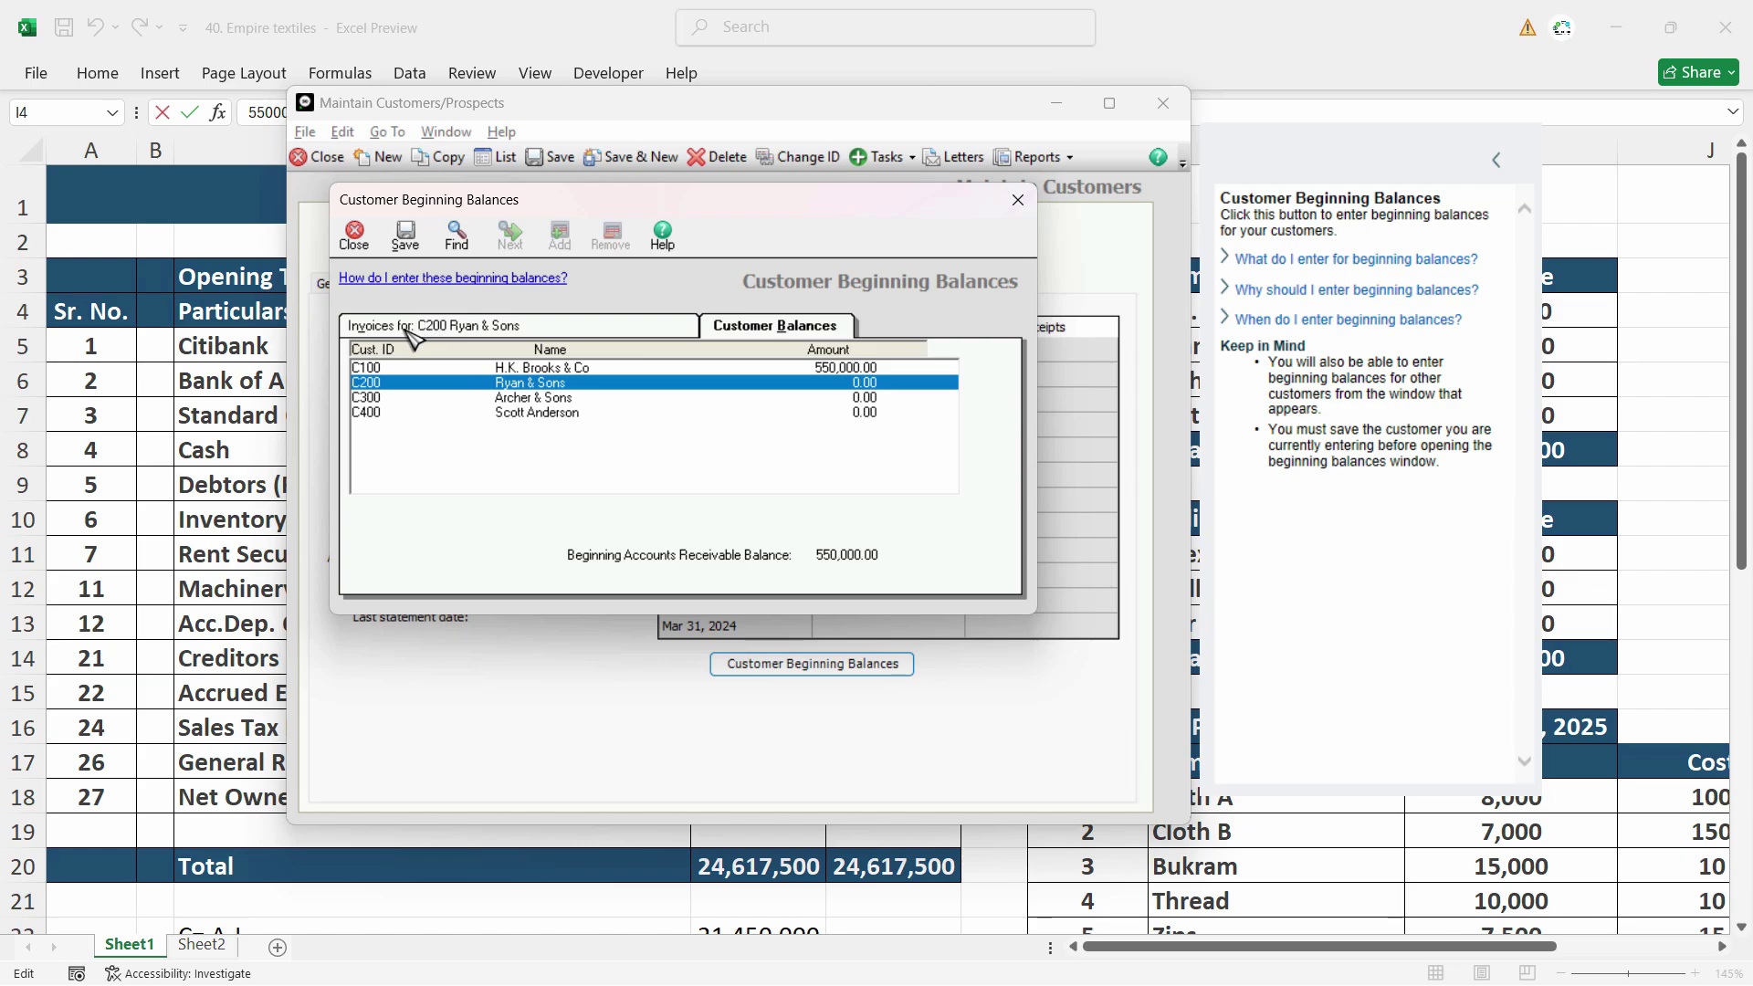
left_click(453, 326)
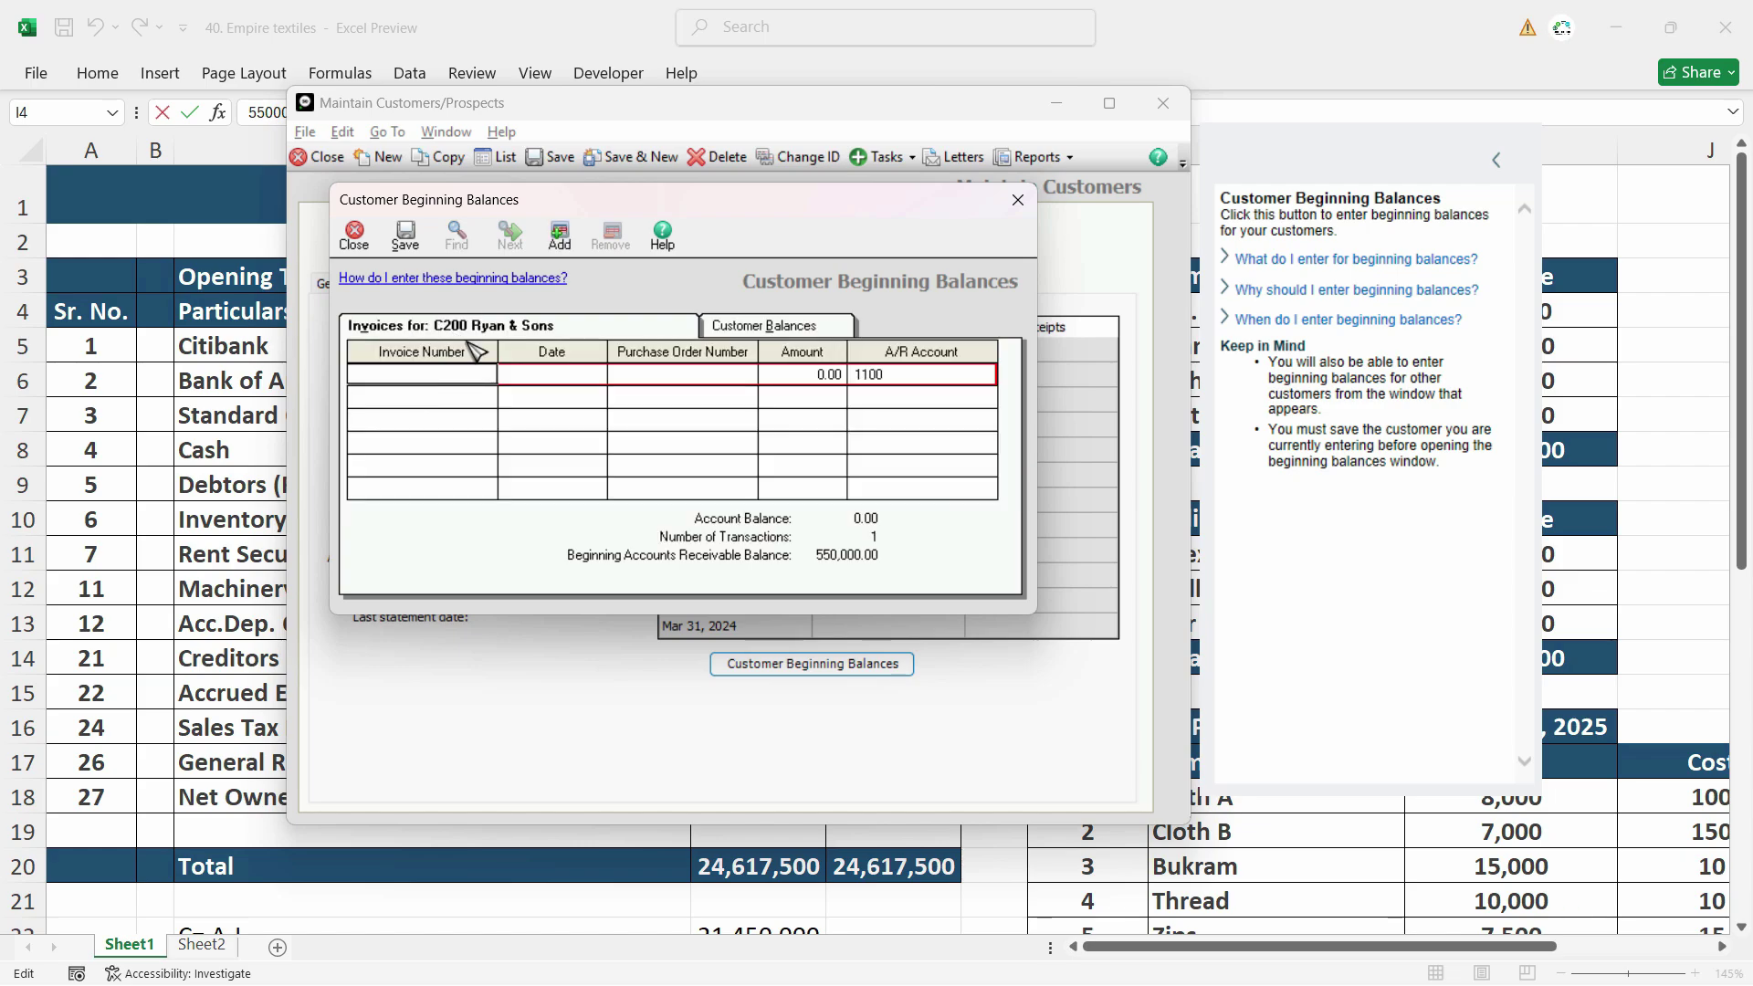
type("2")
key("Tab")
key("alt+Tab")
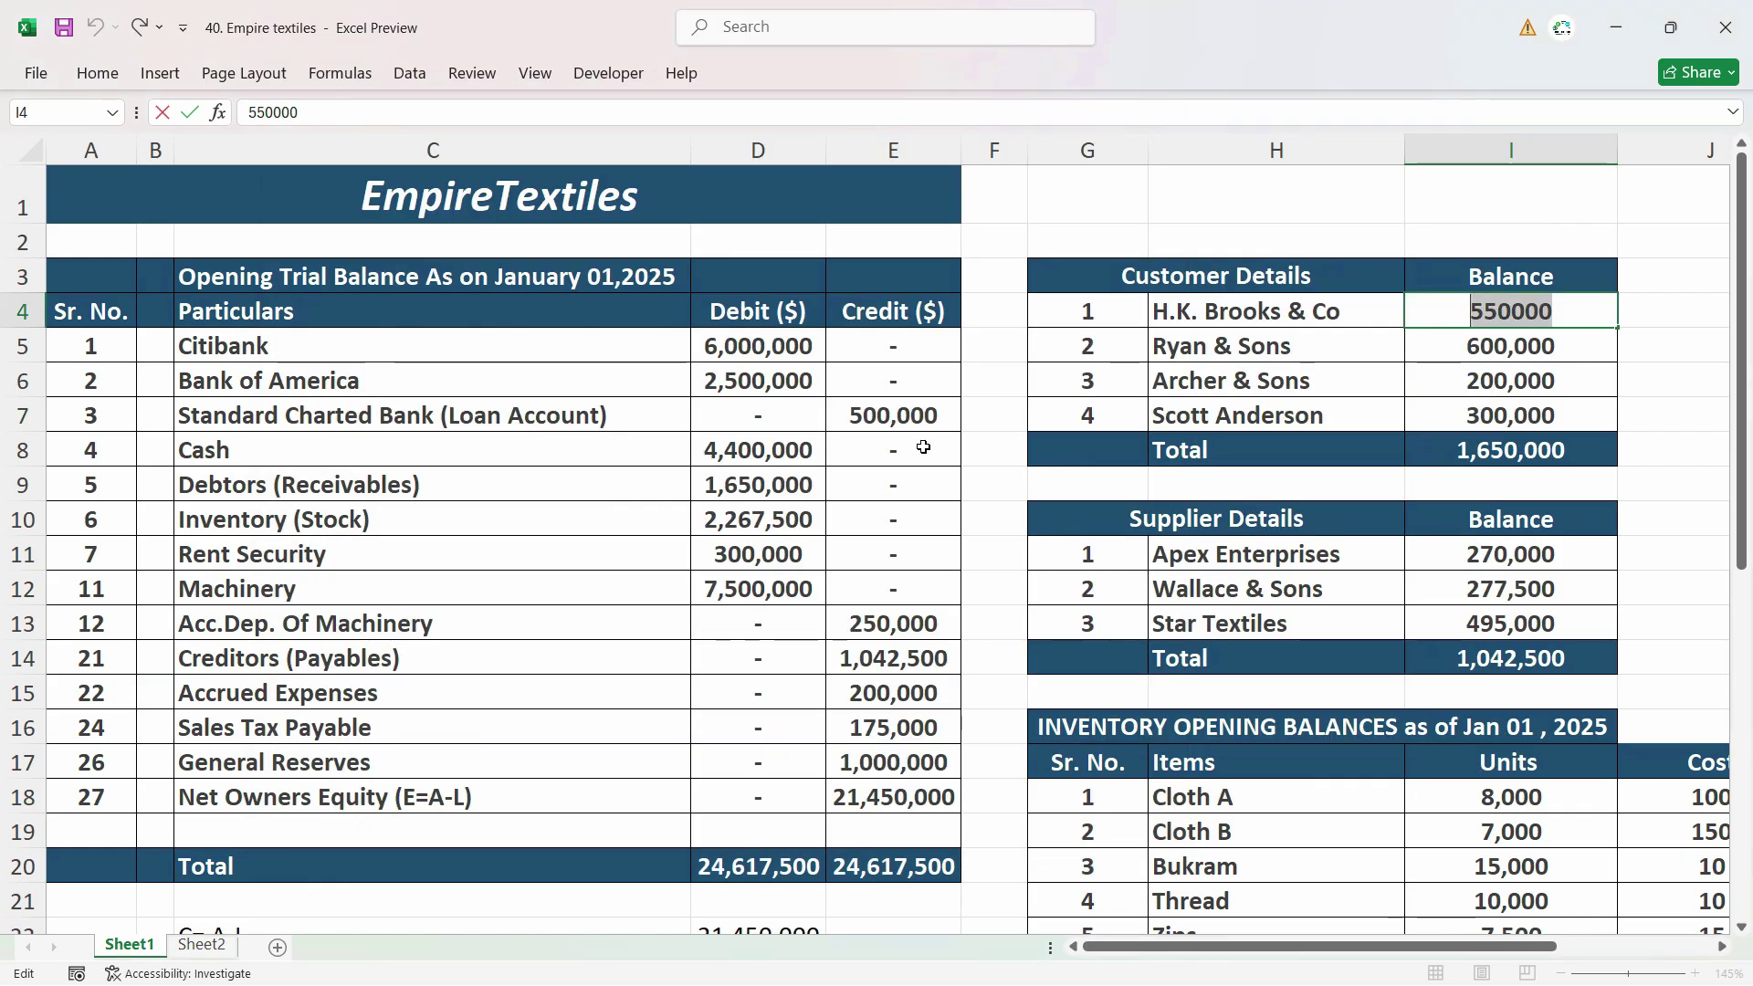
key("alt+Tab")
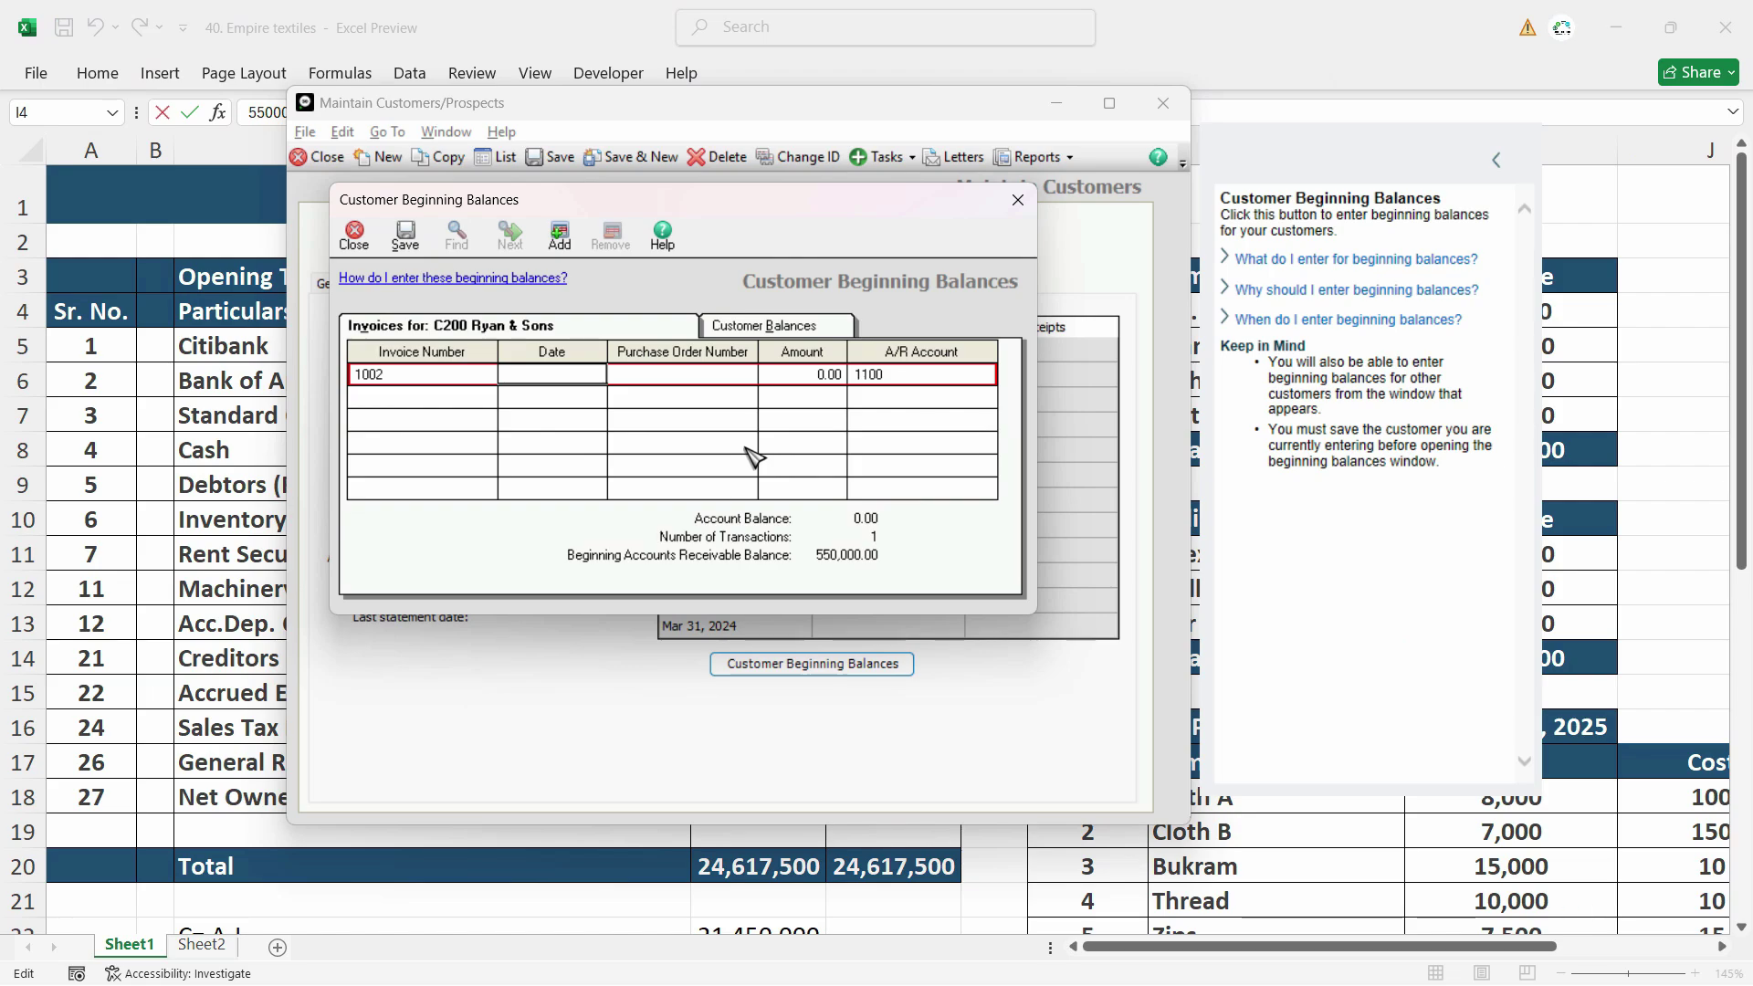
key("Tab")
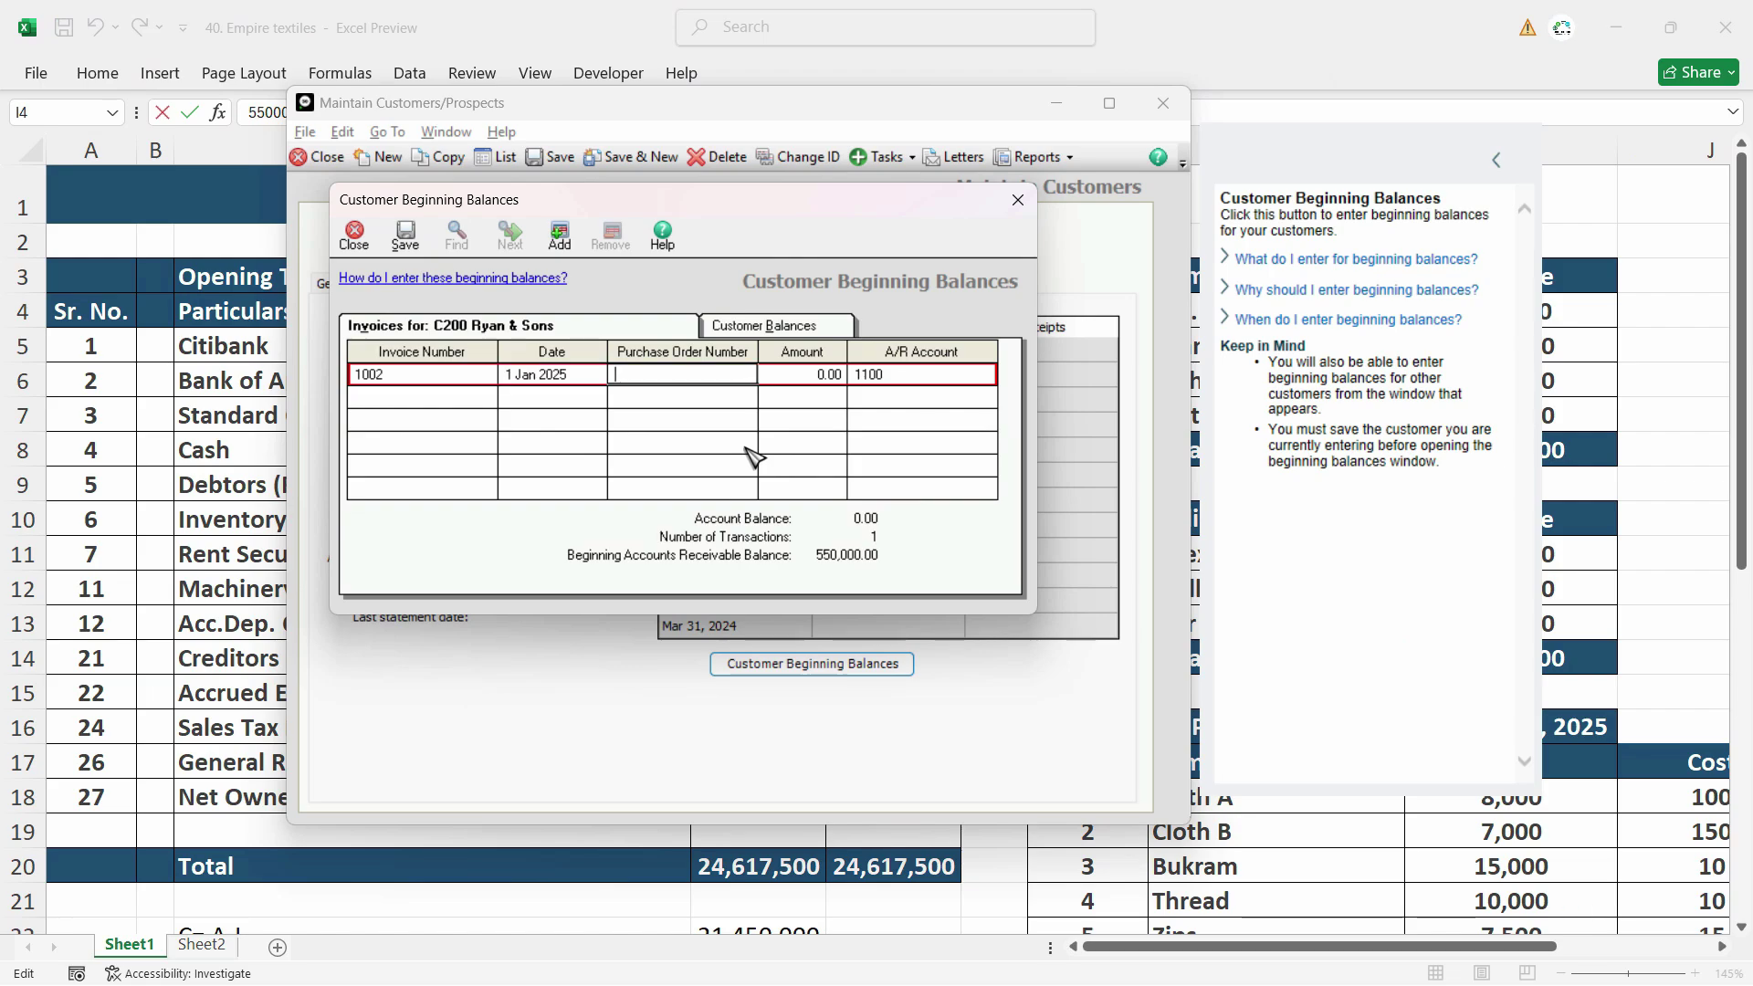
Copy the Ryan & Sons balance of 600,000 from Excel into the invoice amount and return to the customer balances list.
key("alt+Tab")
double_click(1441, 341)
double_click(1441, 341)
key("ctrl+c")
key("alt+Tab")
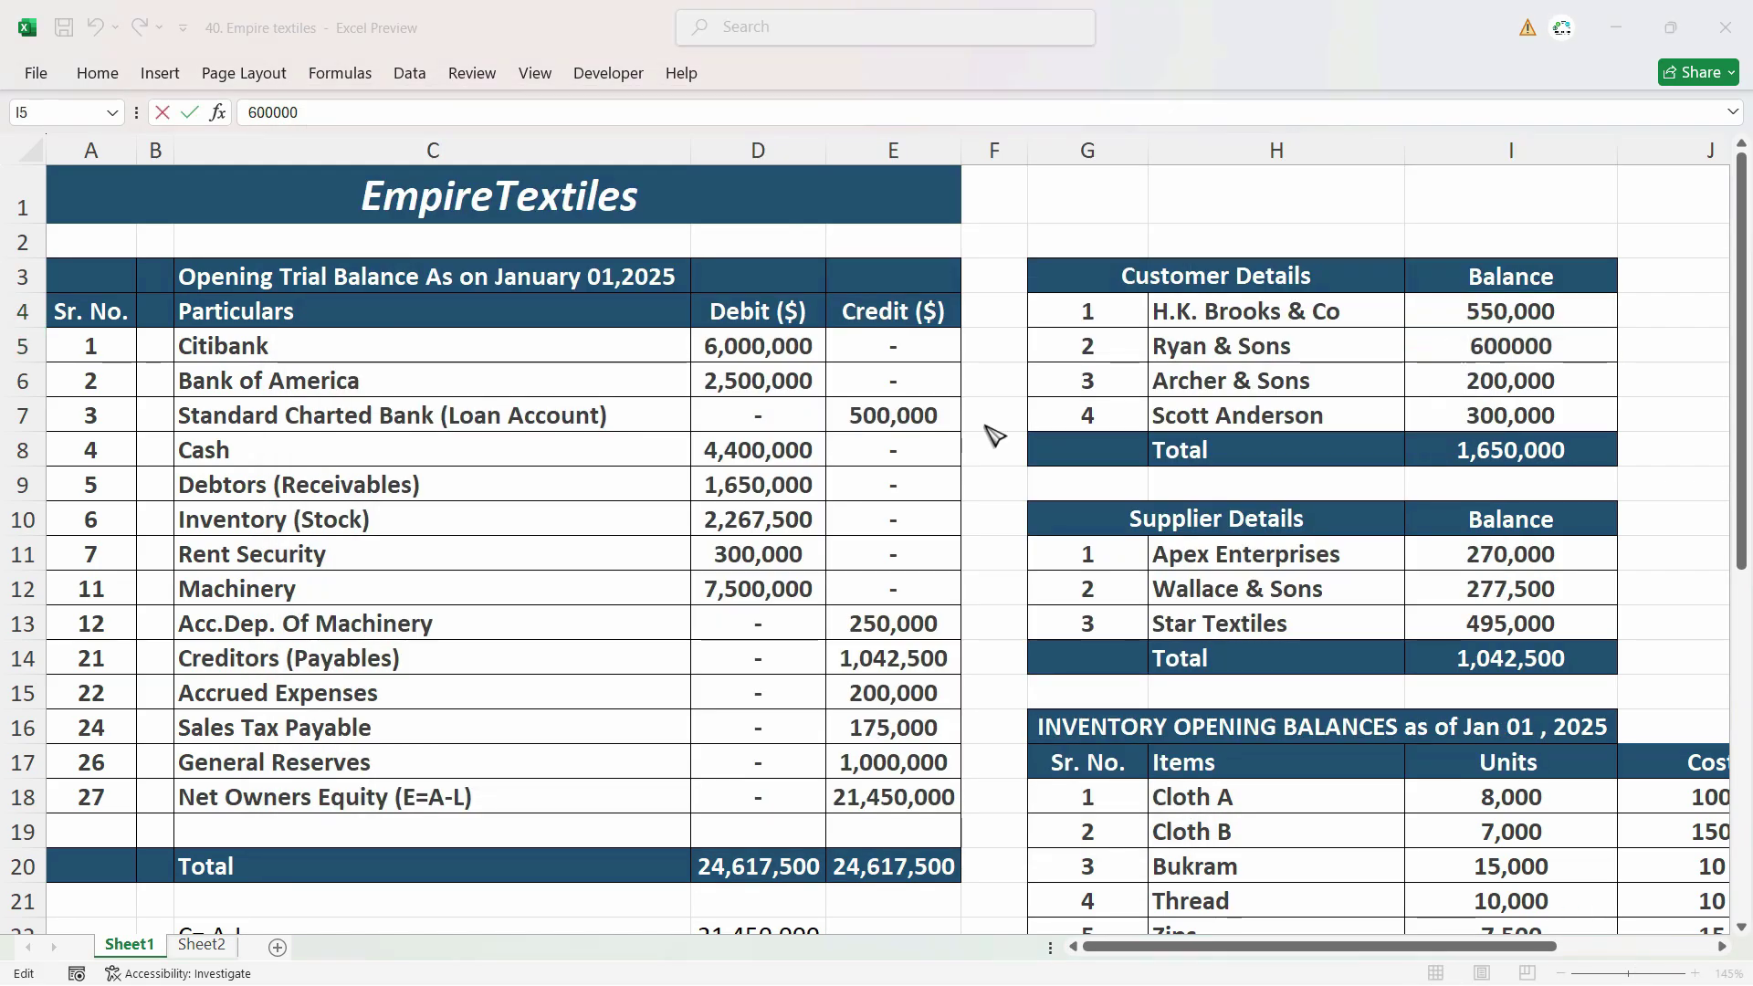
key("ctrl+v")
left_click(803, 327)
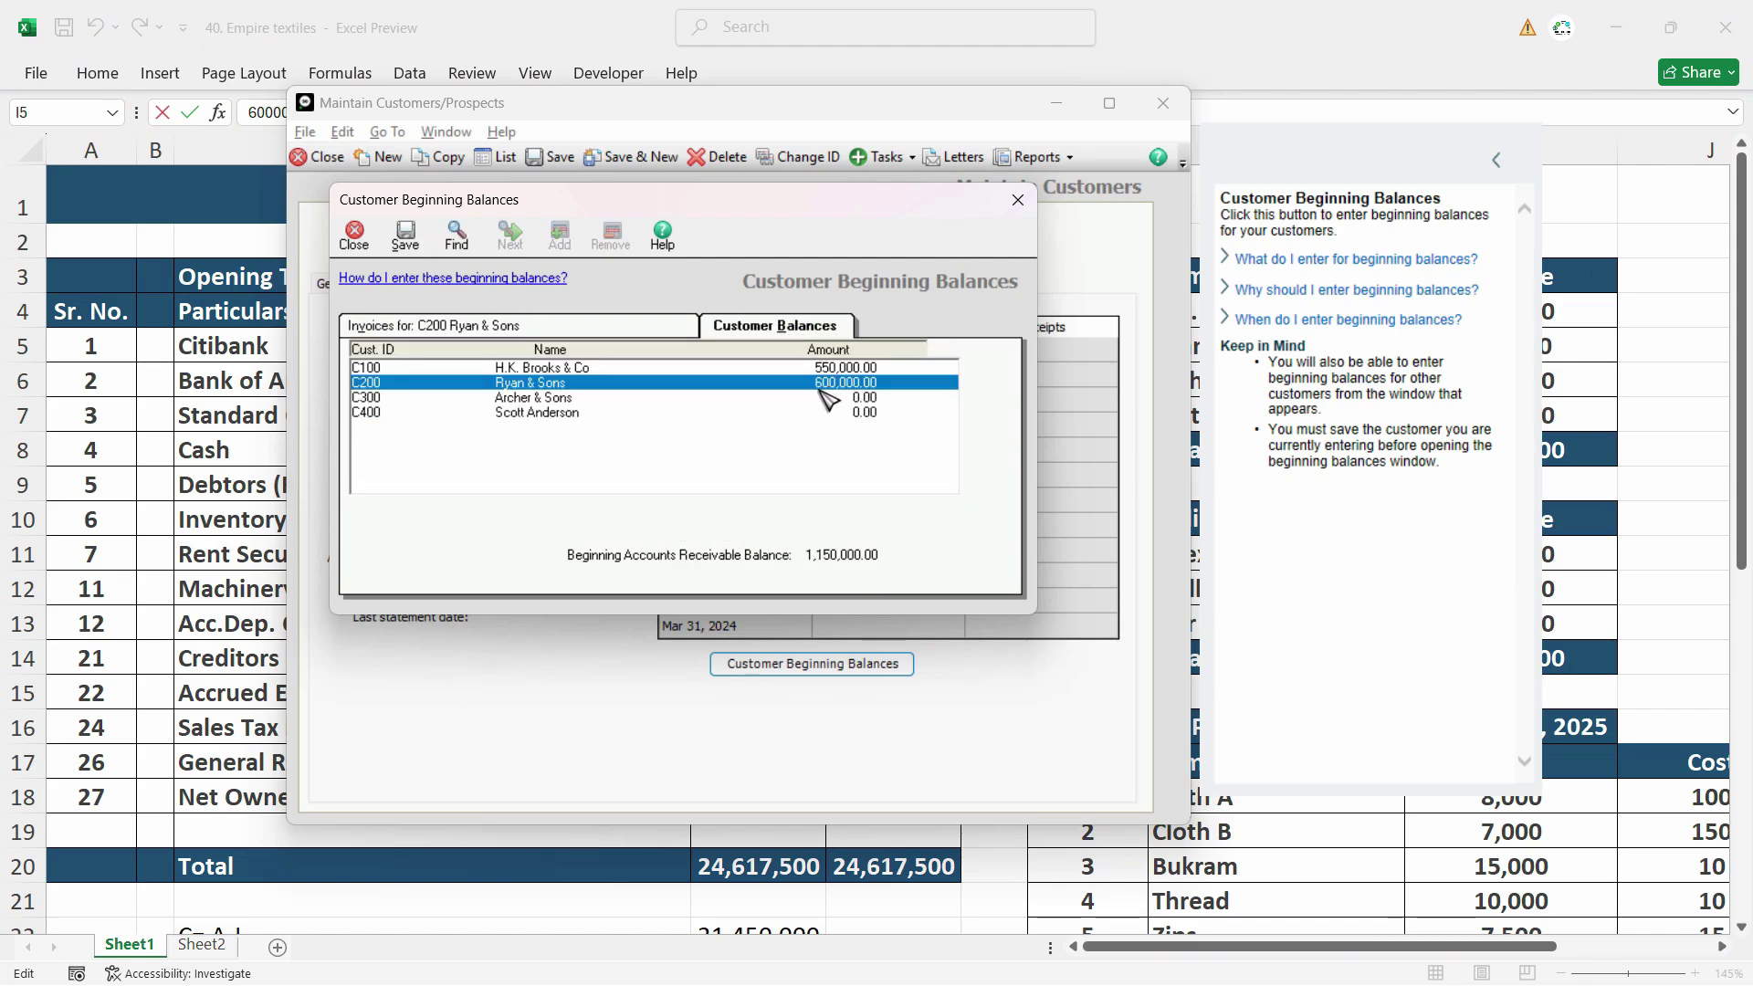
Start a beginning-balance invoice for Archer & Sons with invoice number 1003 and date January 1, 2025.
left_click(856, 398)
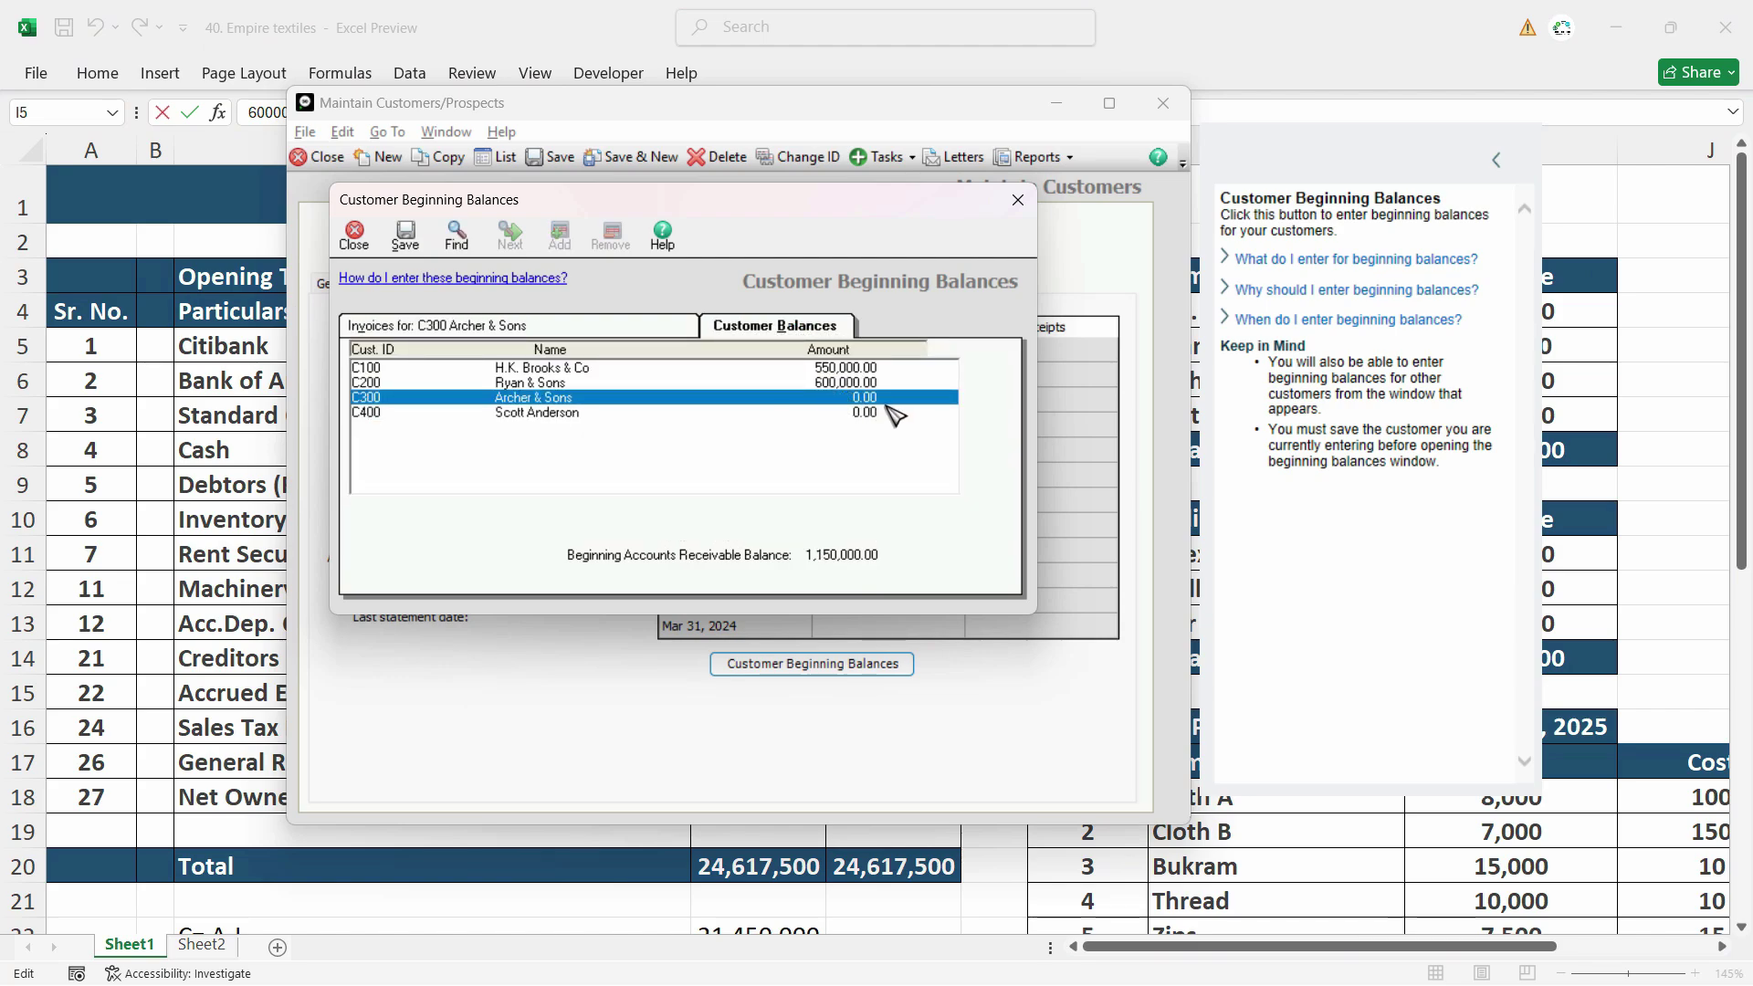
left_click(402, 330)
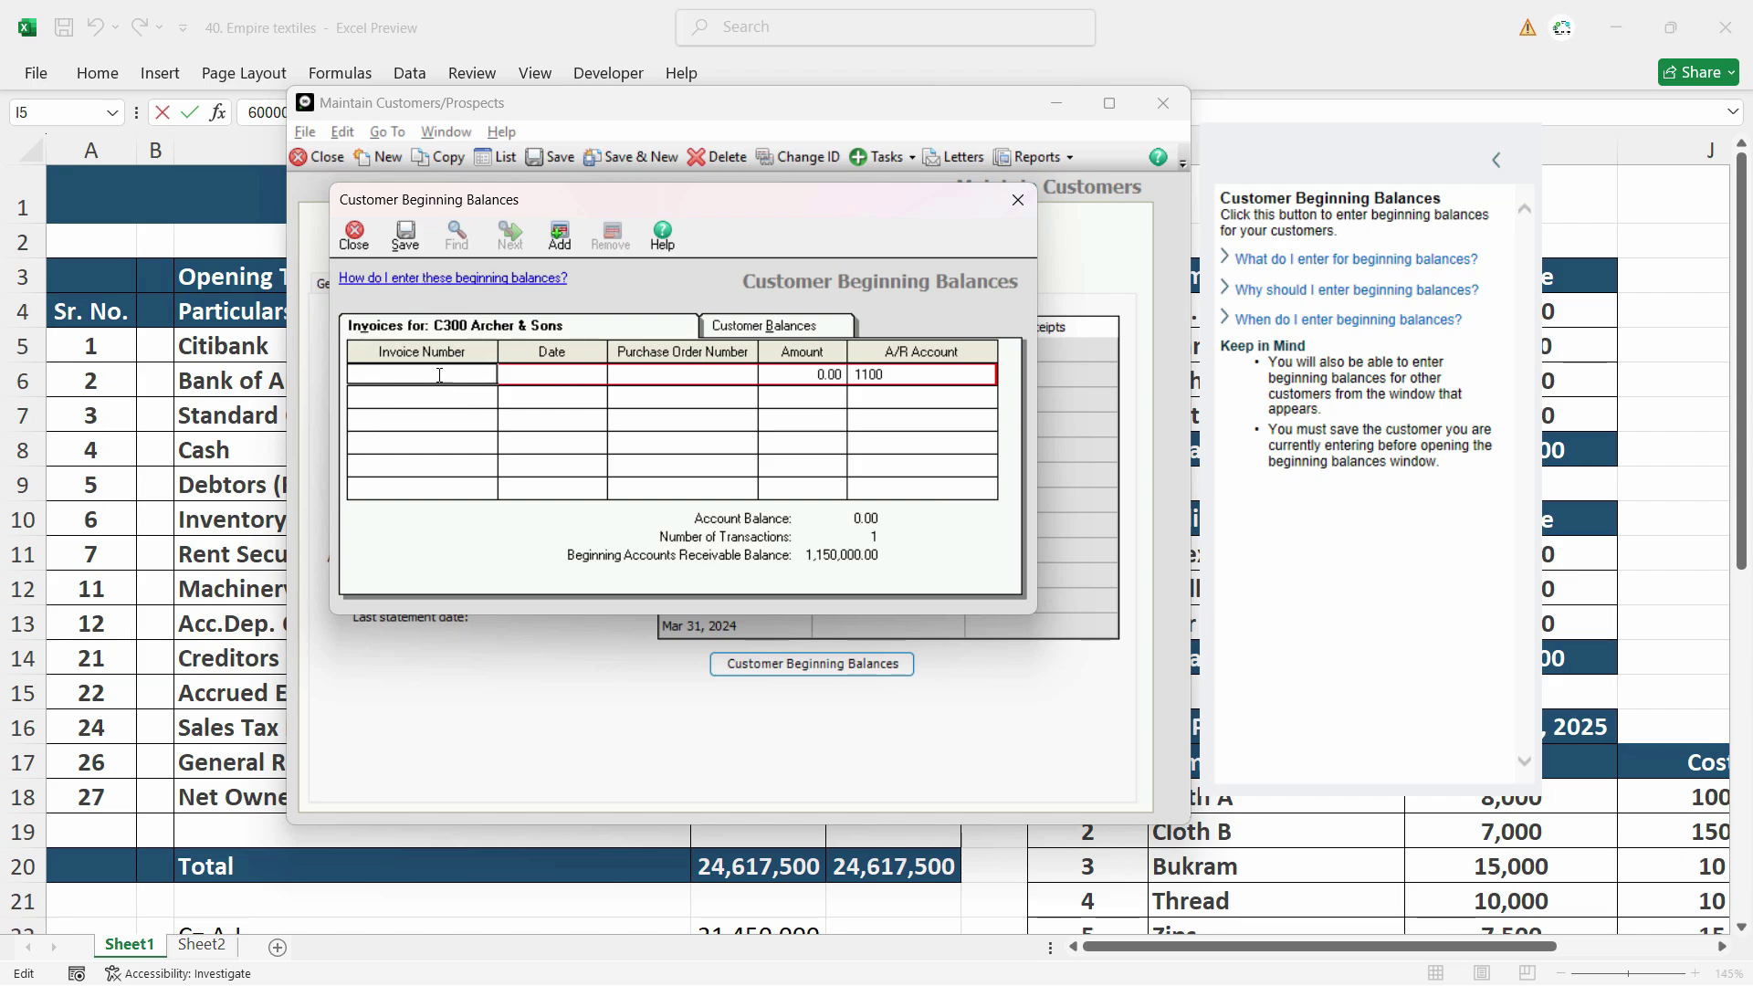
type("1003")
key("Tab")
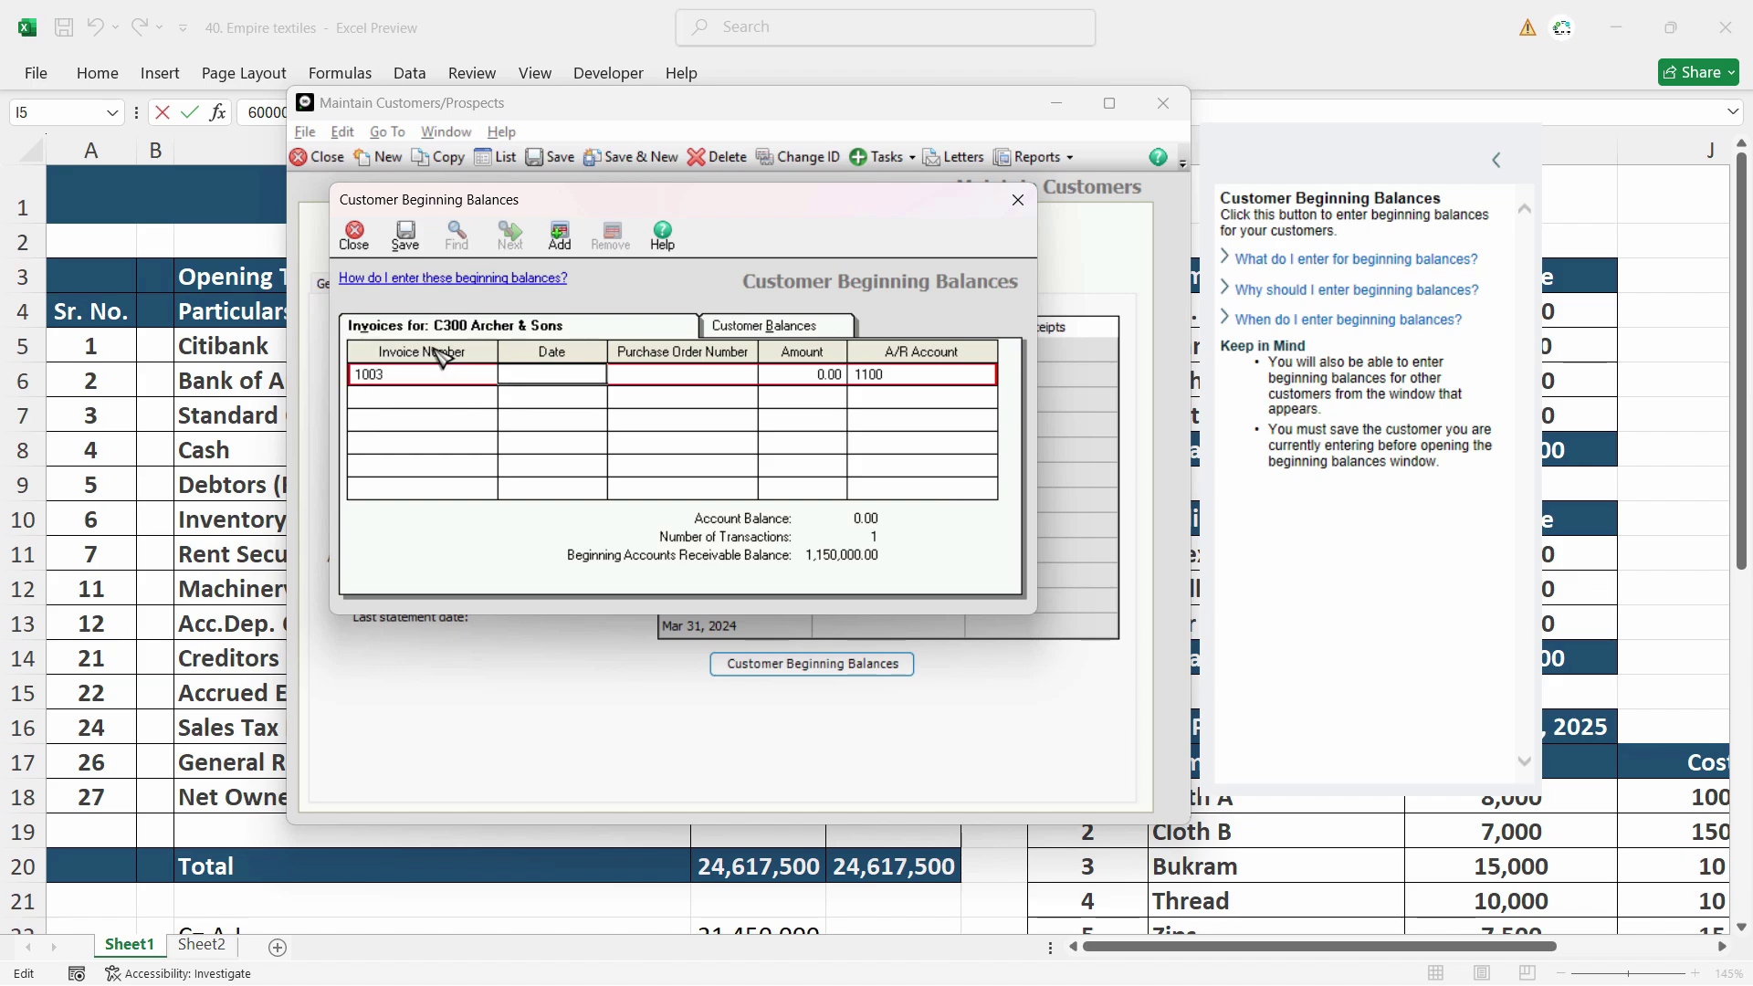
type("0101")
key("Tab")
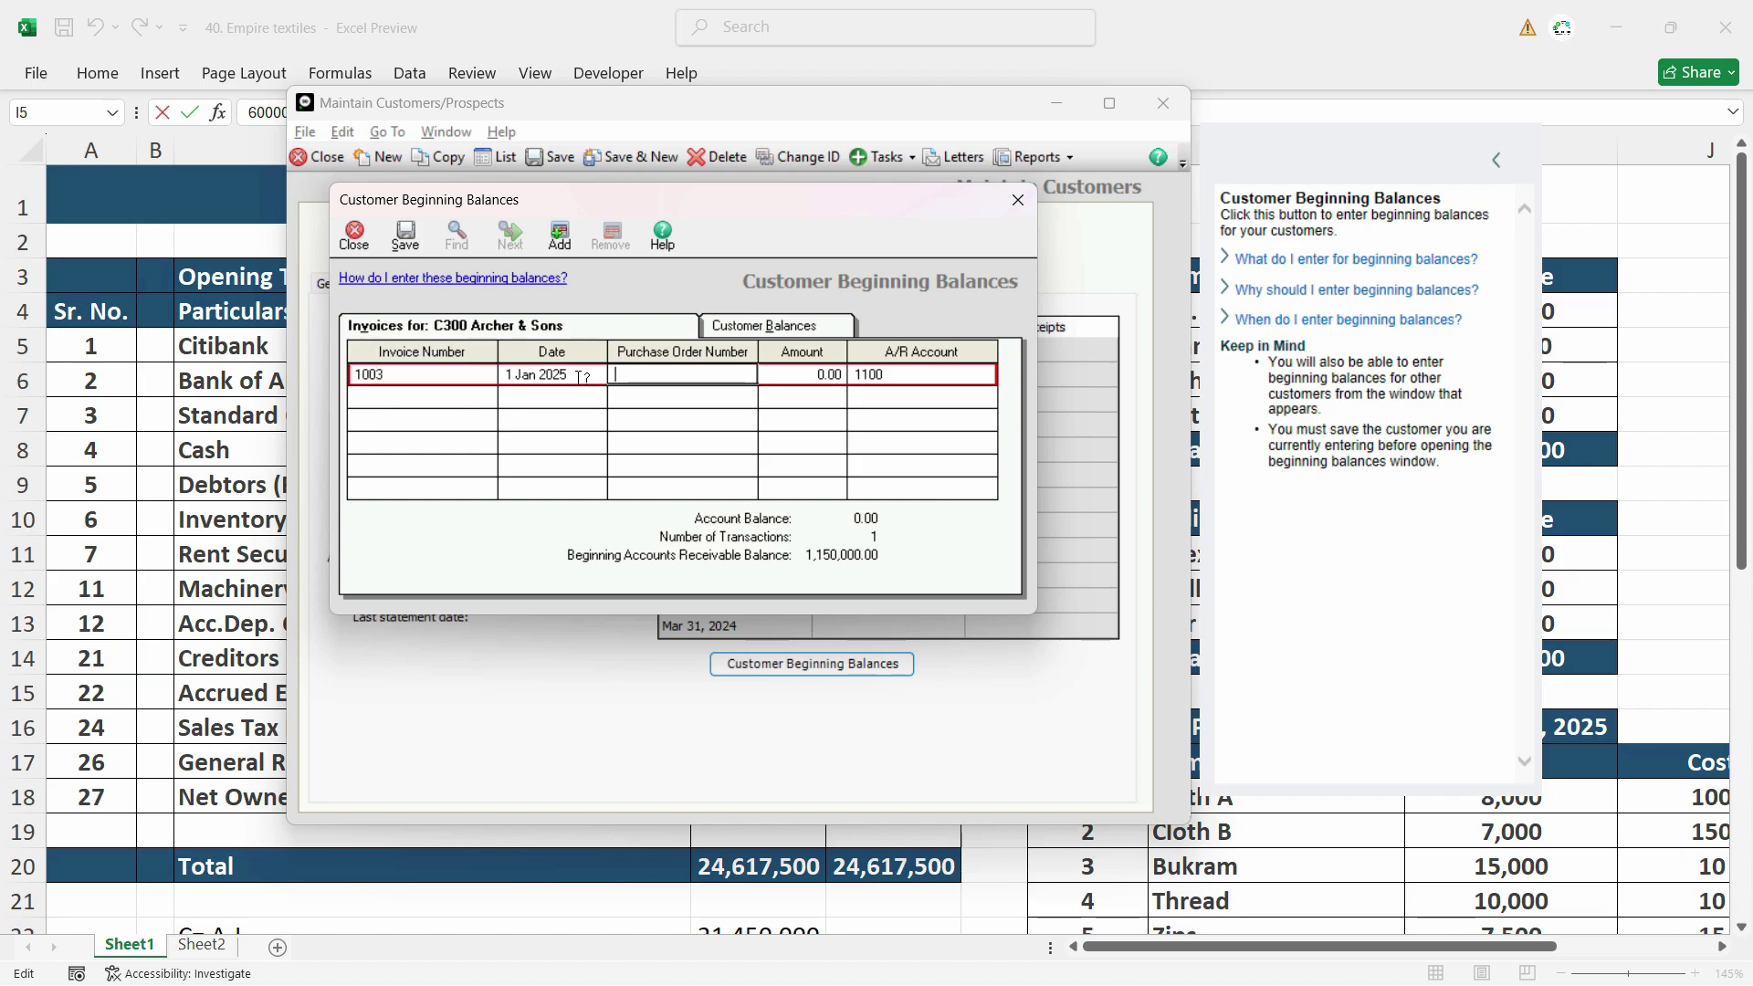
Copy the Archer & Sons balance of 200,000 from Excel into the invoice amount and return to the customer balances list.
key("Tab")
type("200000")
key("Tab")
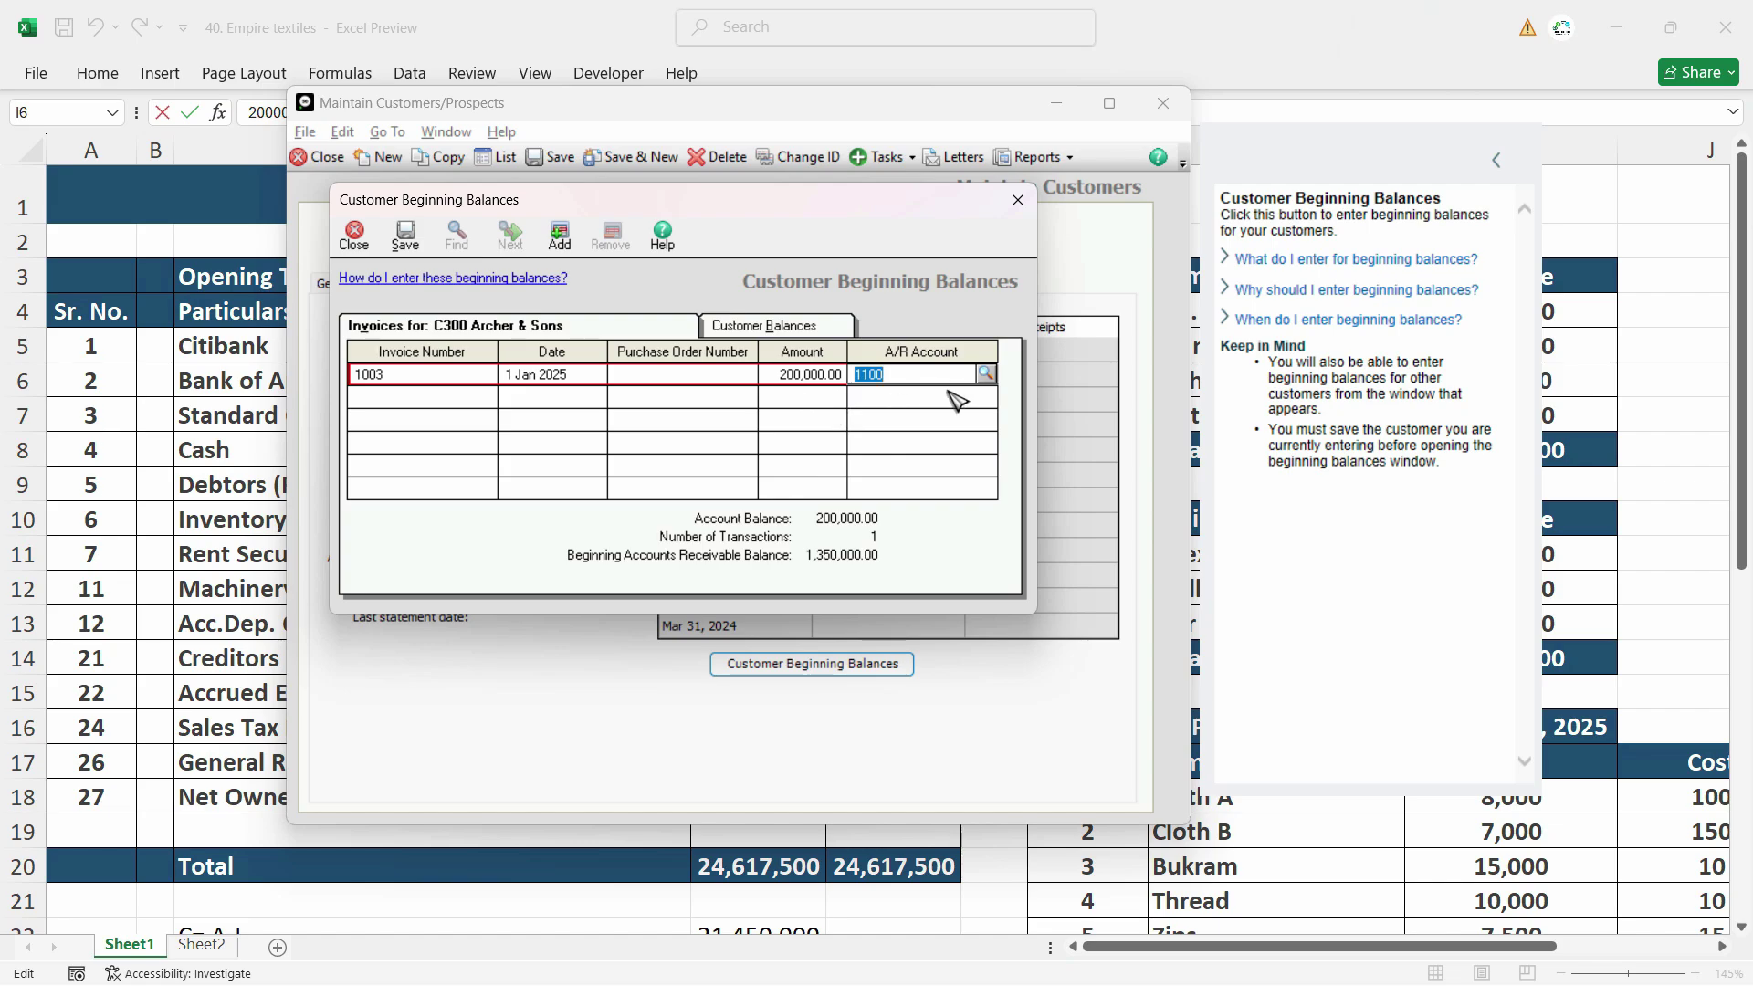
left_click(777, 332)
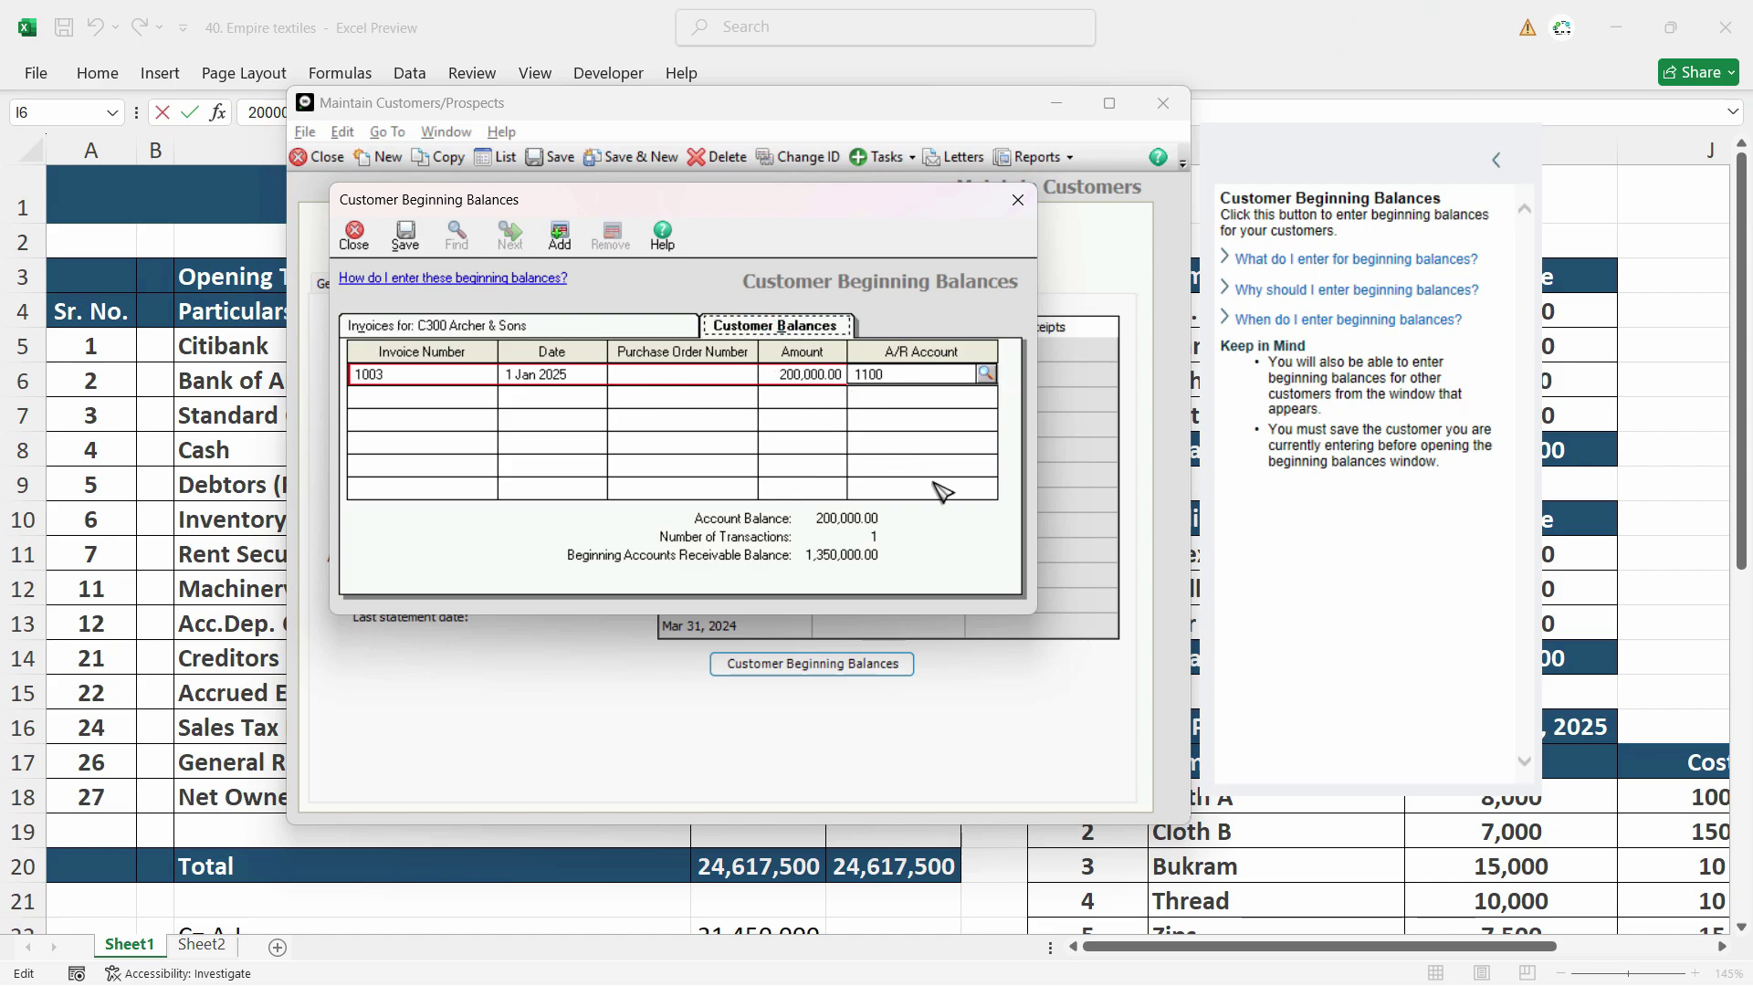
Start a beginning-balance invoice for the fourth customer with invoice number 1004 and date January 1, 2025.
left_click(855, 412)
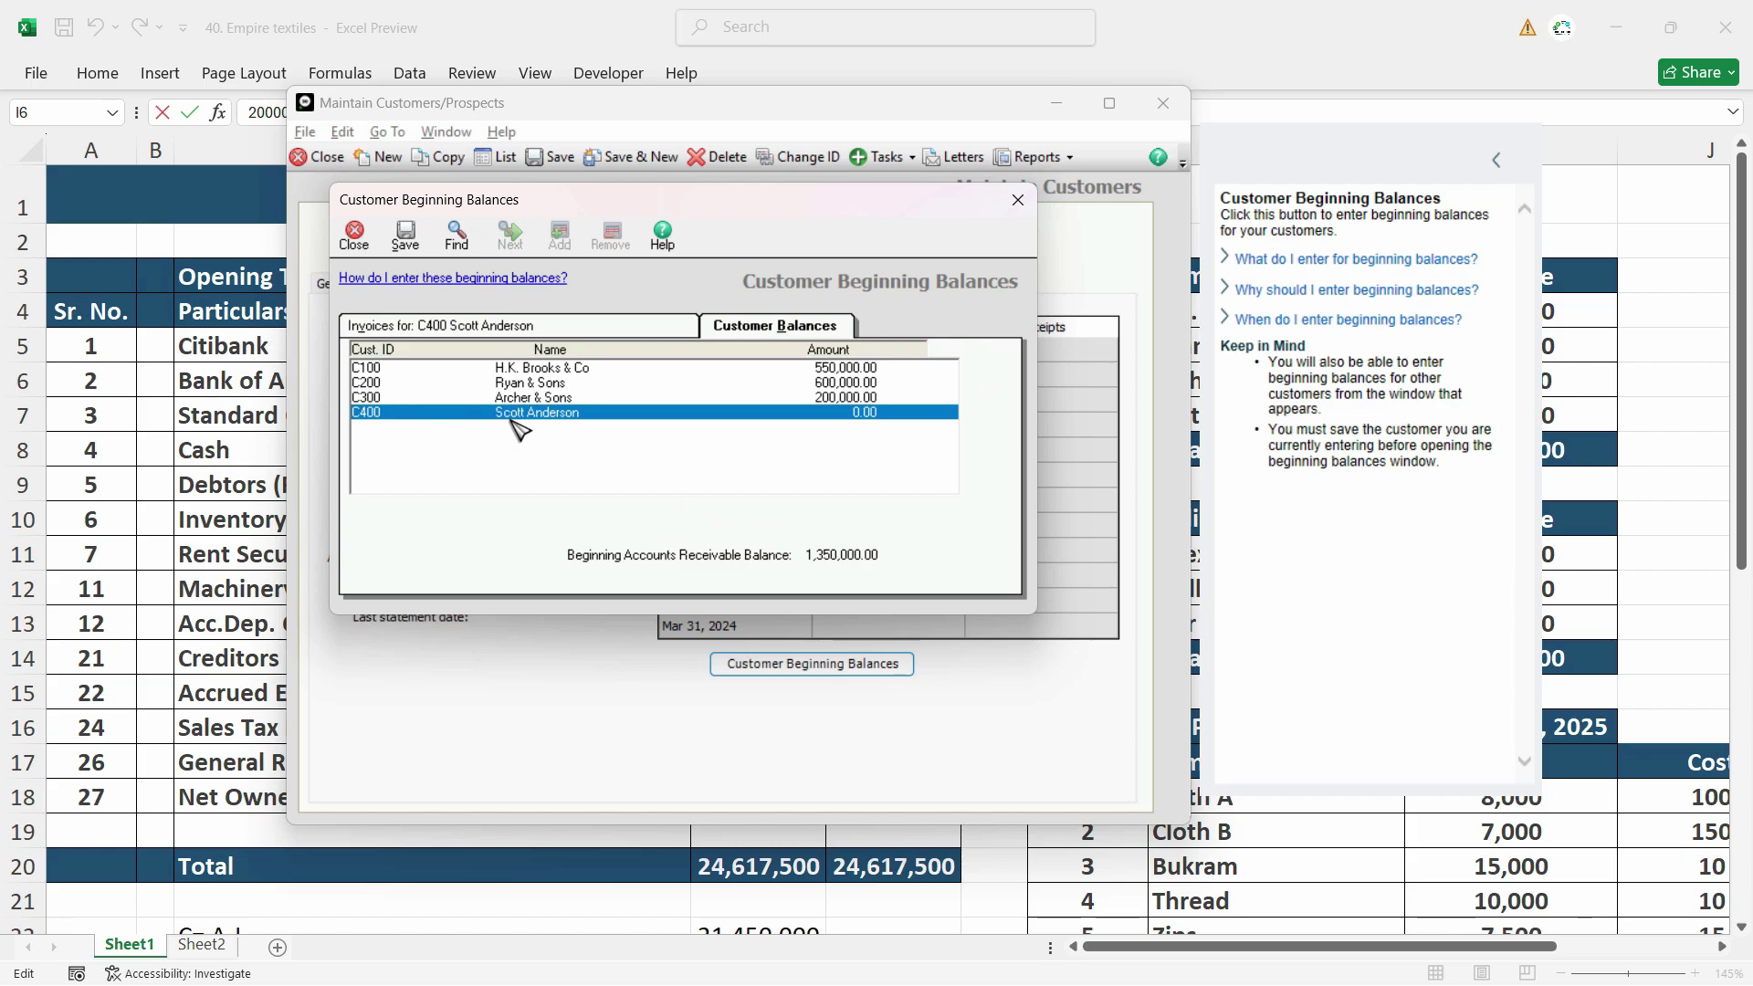
left_click(425, 328)
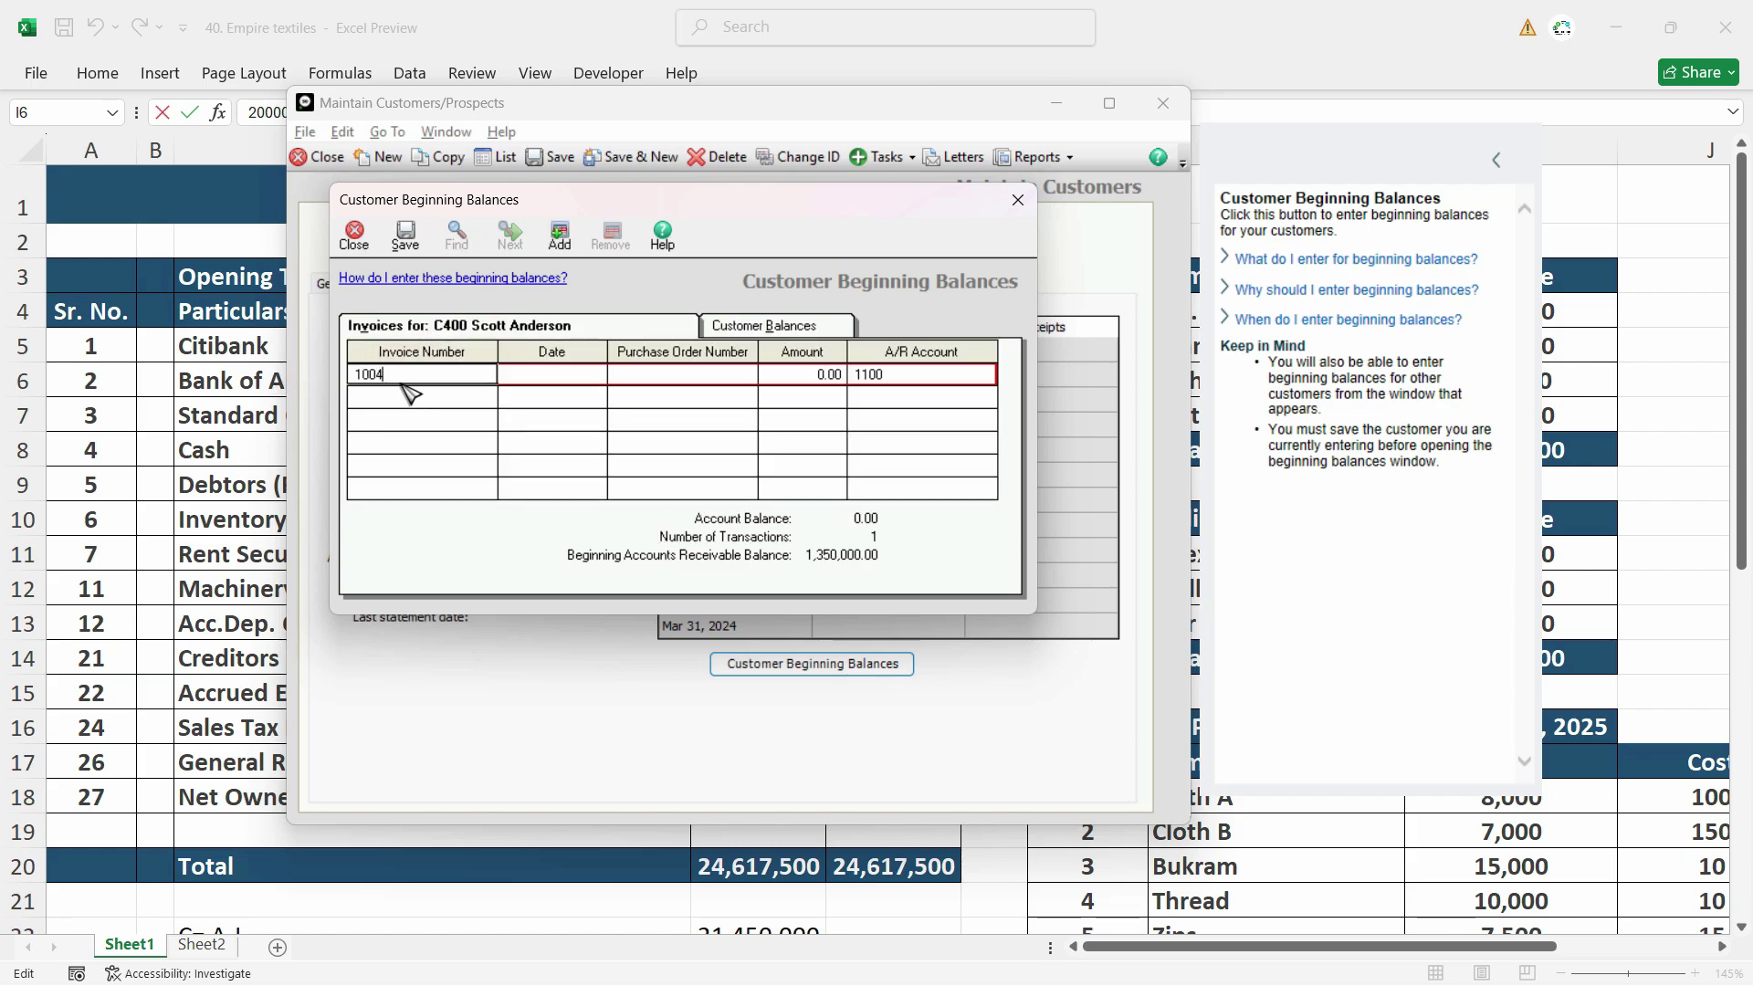
key("Tab")
left_click(833, 379)
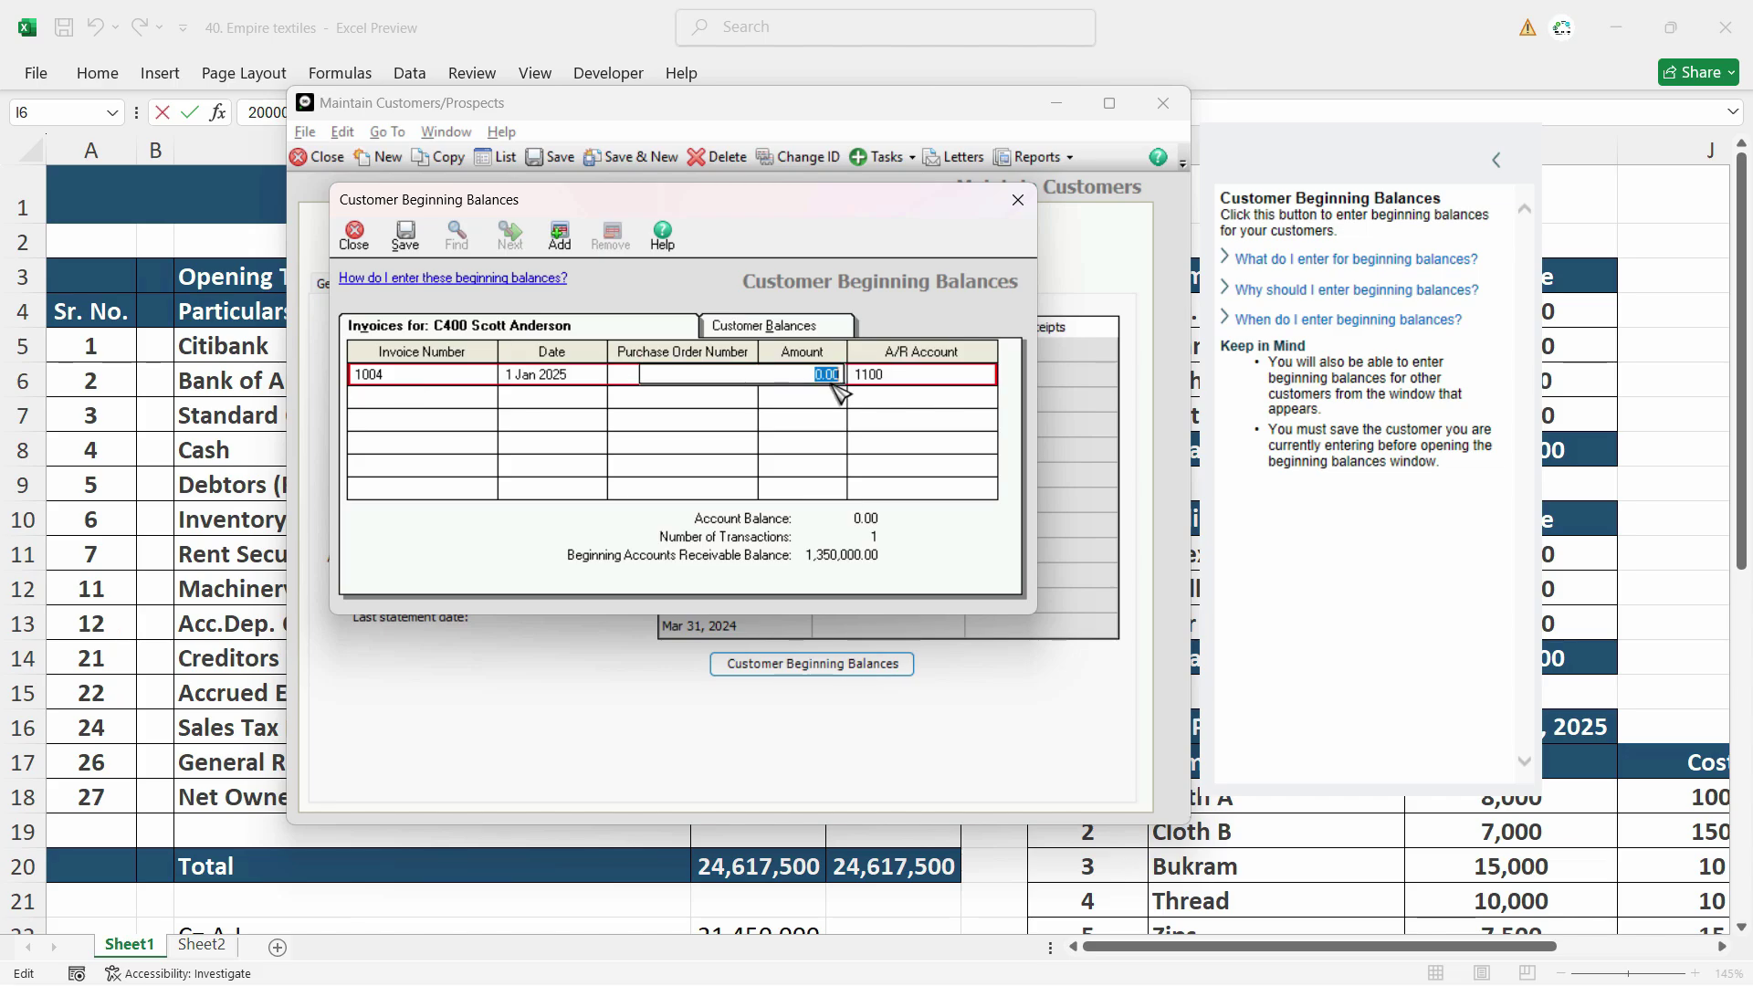
Copy the fourth customer's balance of 300,000 from Excel into the invoice amount and return to the customer balances list.
key("alt+Tab")
left_click(1525, 417)
key("alt+Tab")
type("300000")
key("Tab")
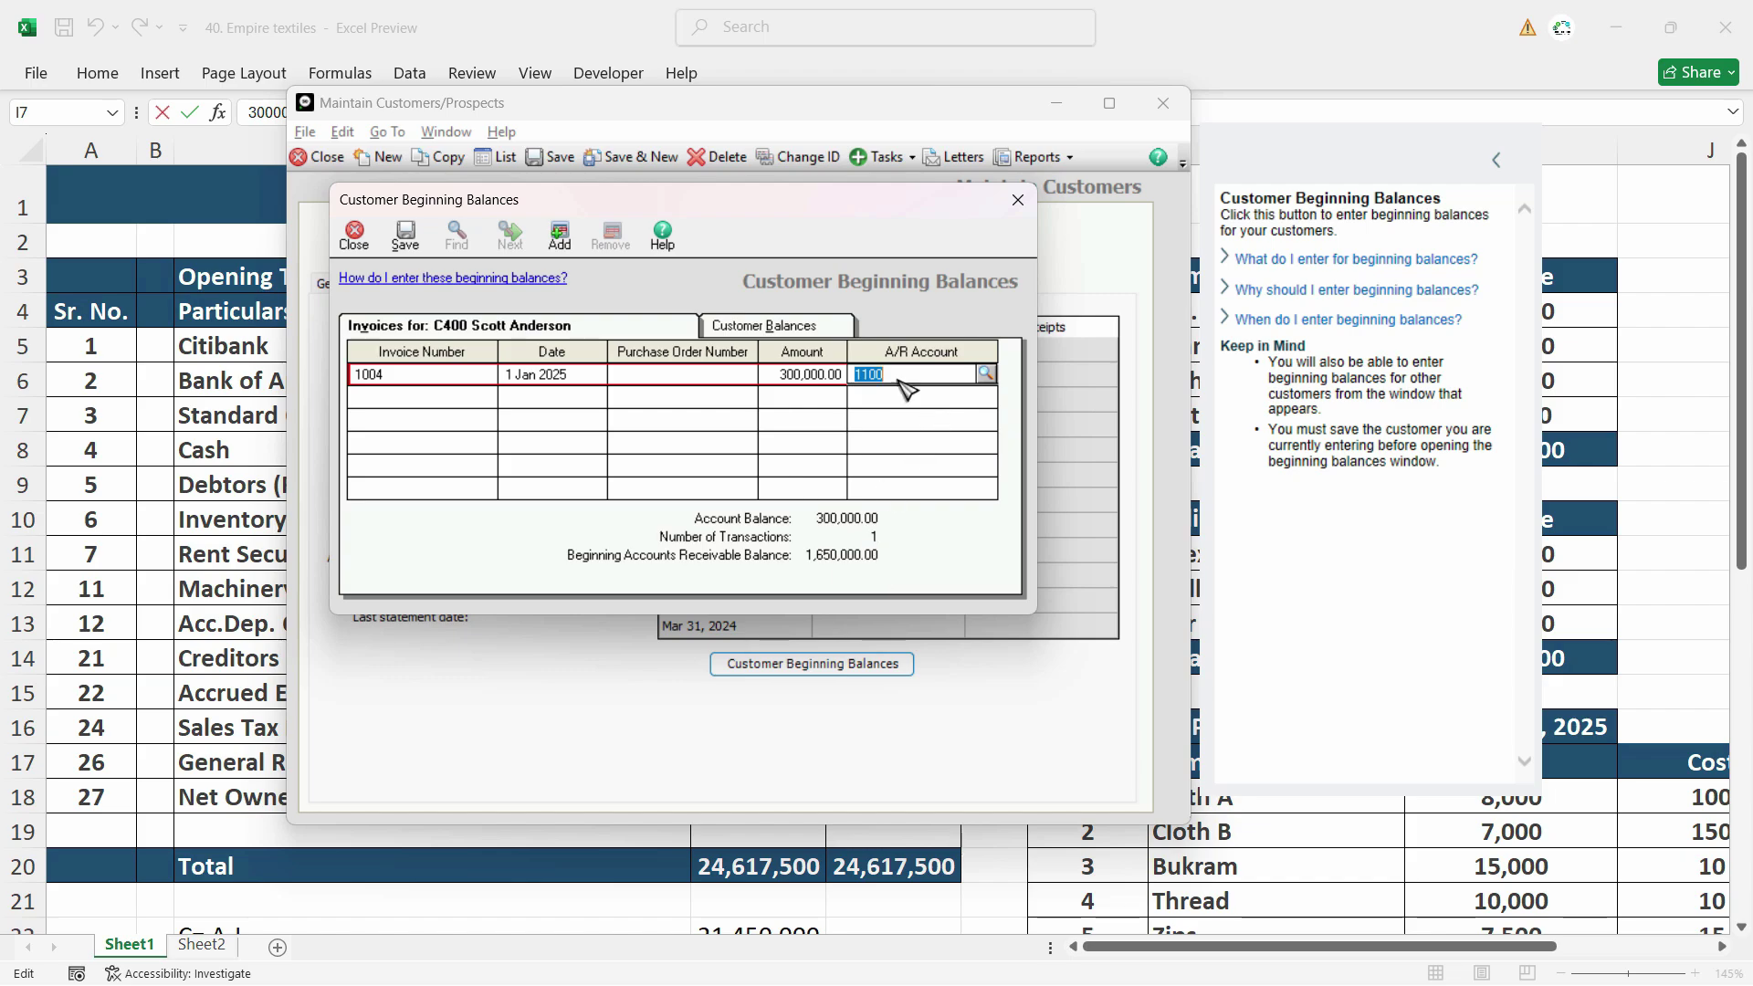
left_click(767, 332)
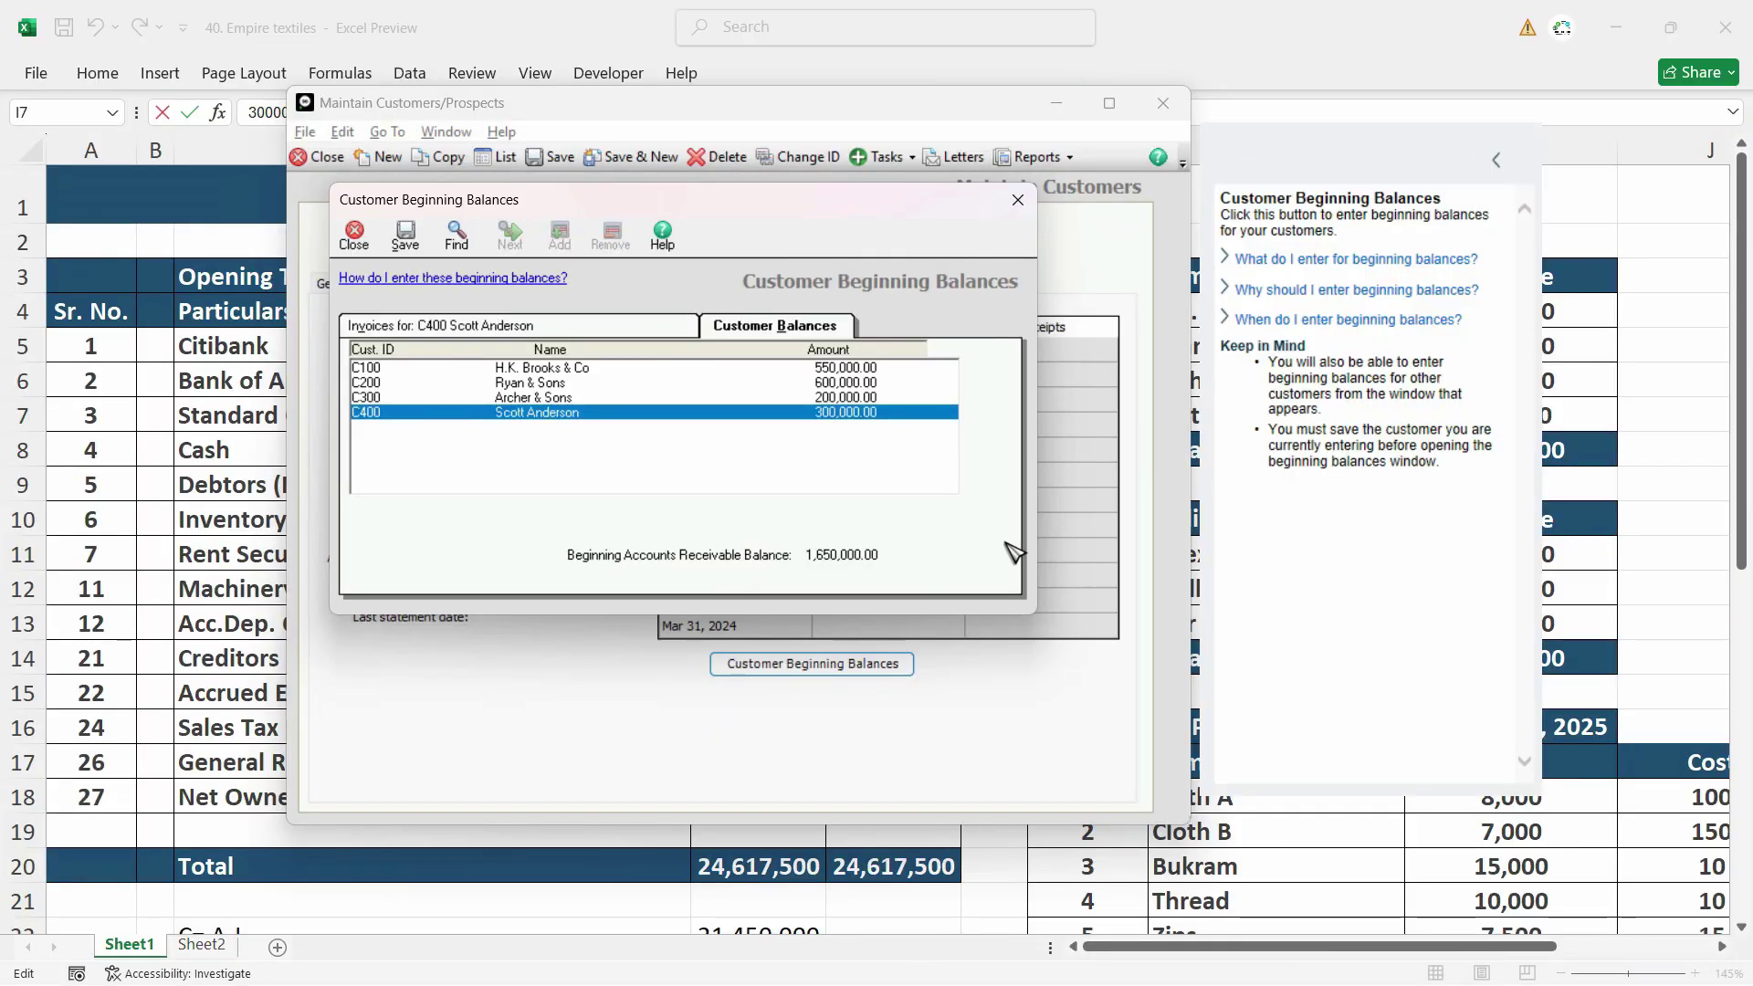
Check the customer balance total in Excel against the beginning receivable balance in Sage 50, and save the customer beginning balances.
key("alt+Tab")
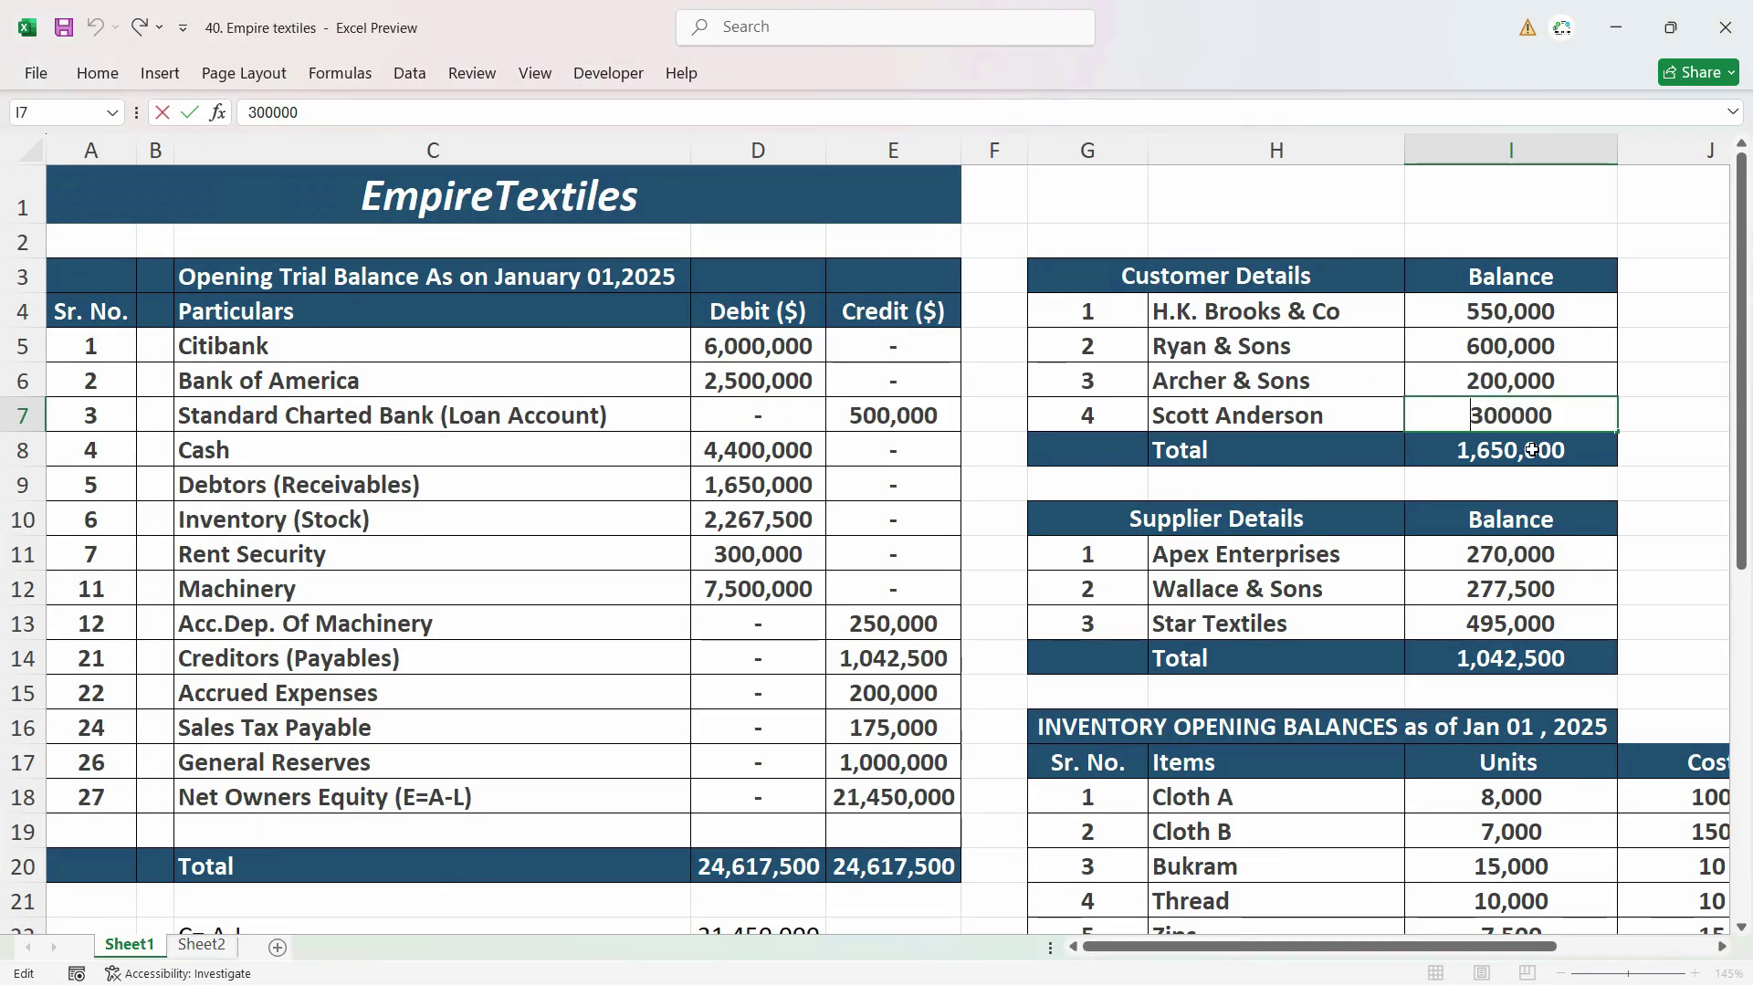
key("shift+Home")
key("Return")
key("alt+Tab")
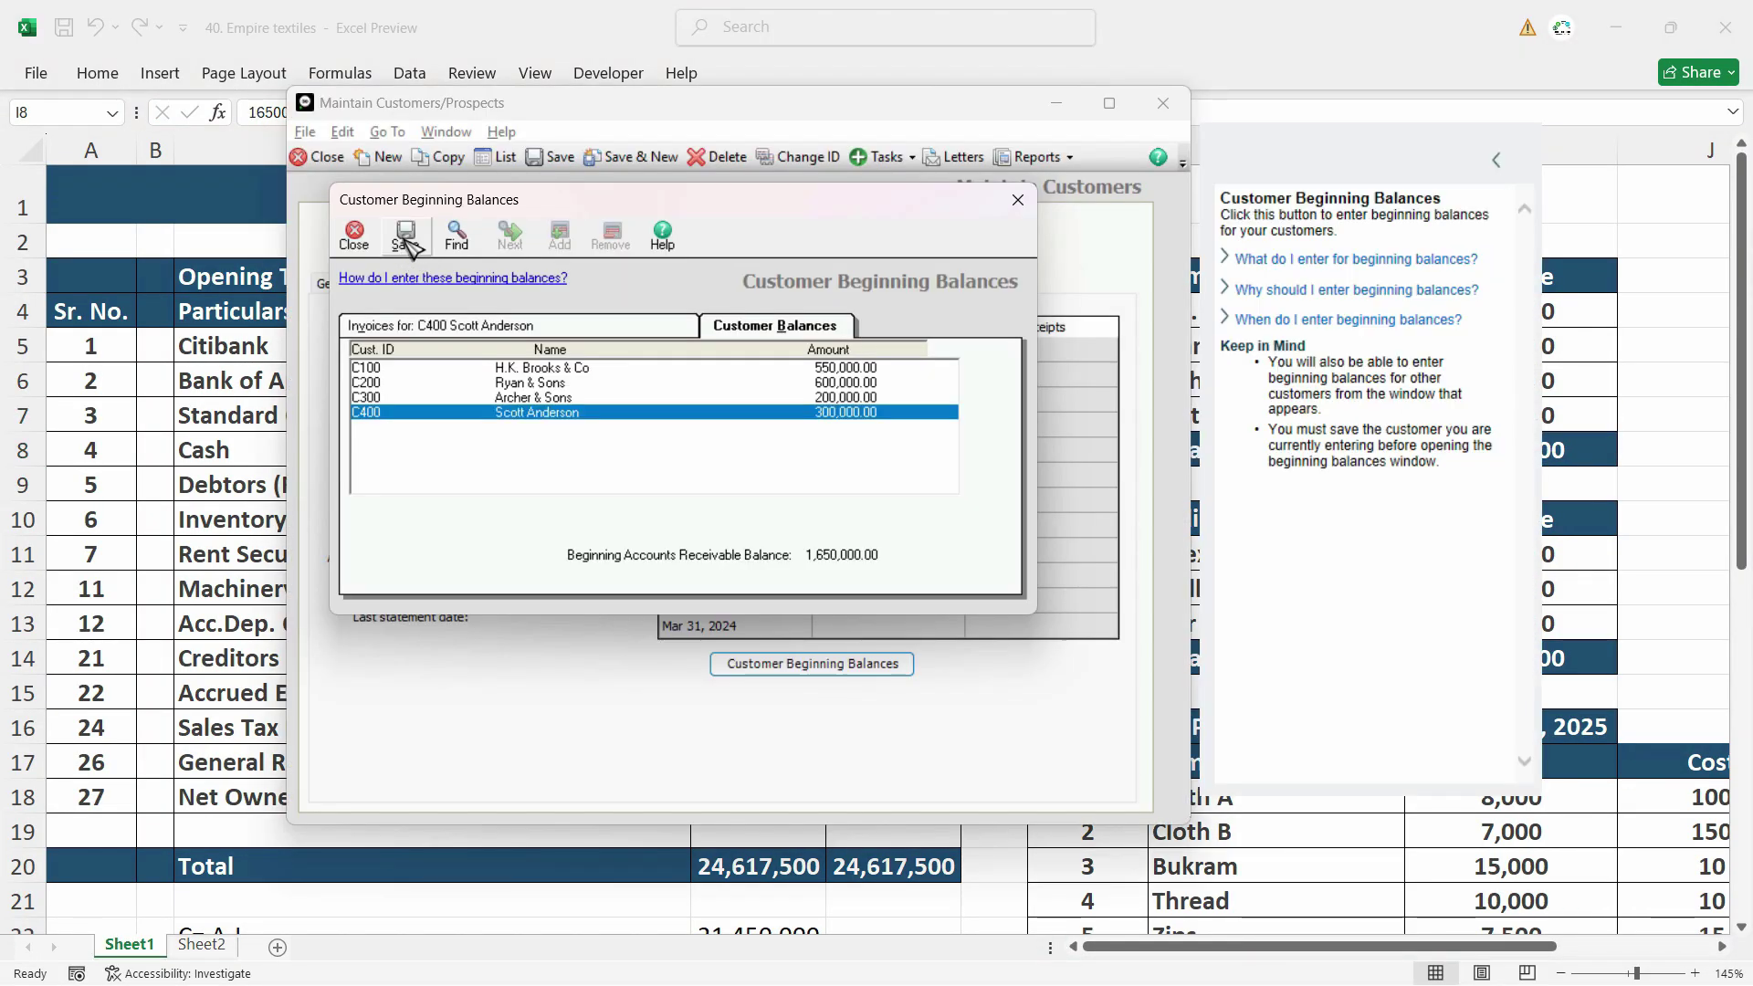
left_click(657, 396)
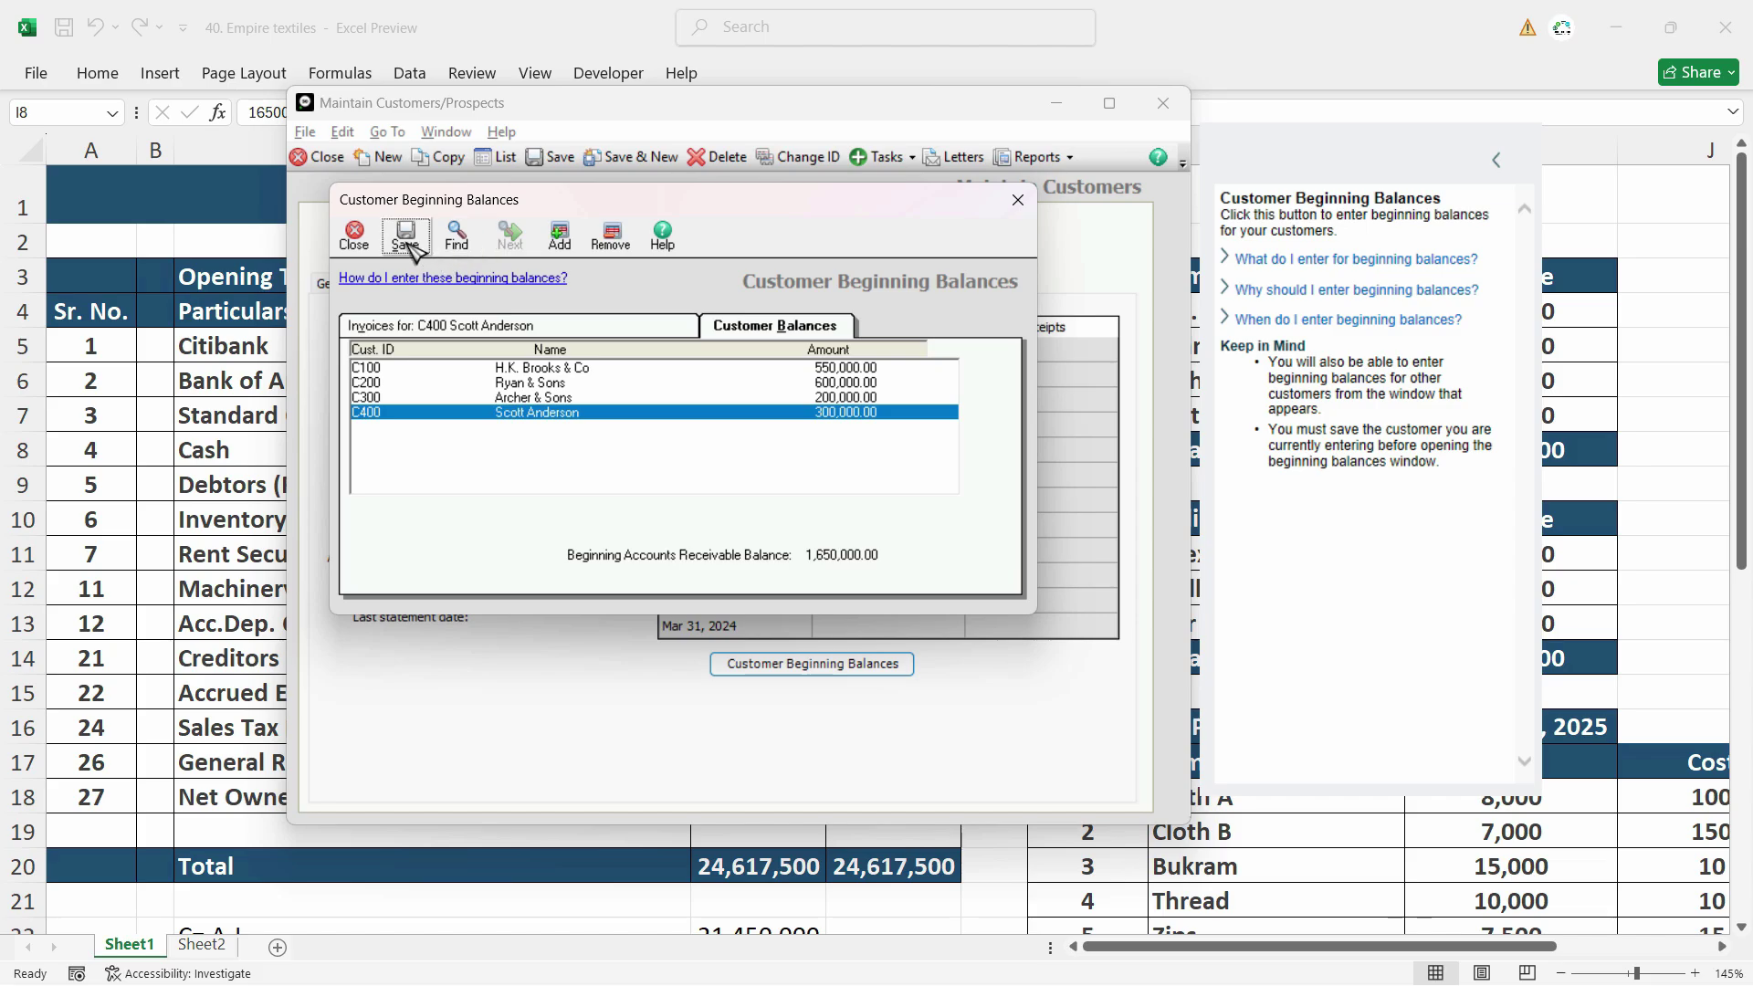
left_click(406, 239)
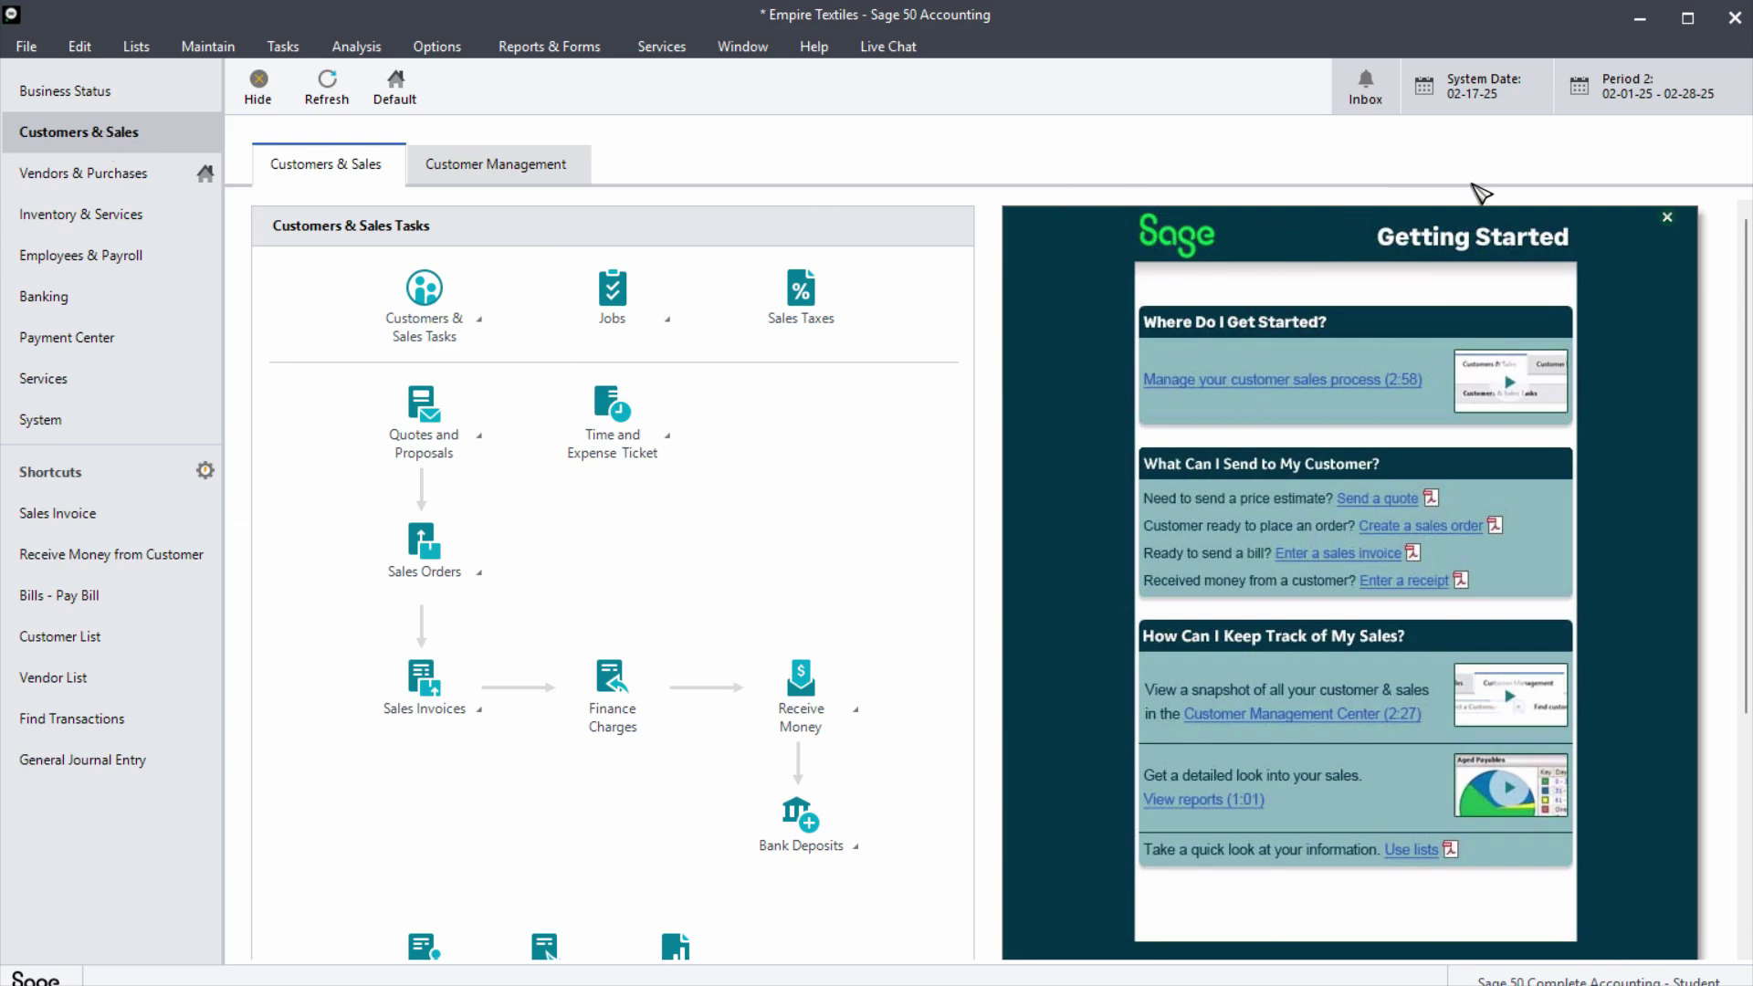
Dismiss the Getting Started guide on the Customers & Sales page and refresh the customer list.
left_click(1665, 222)
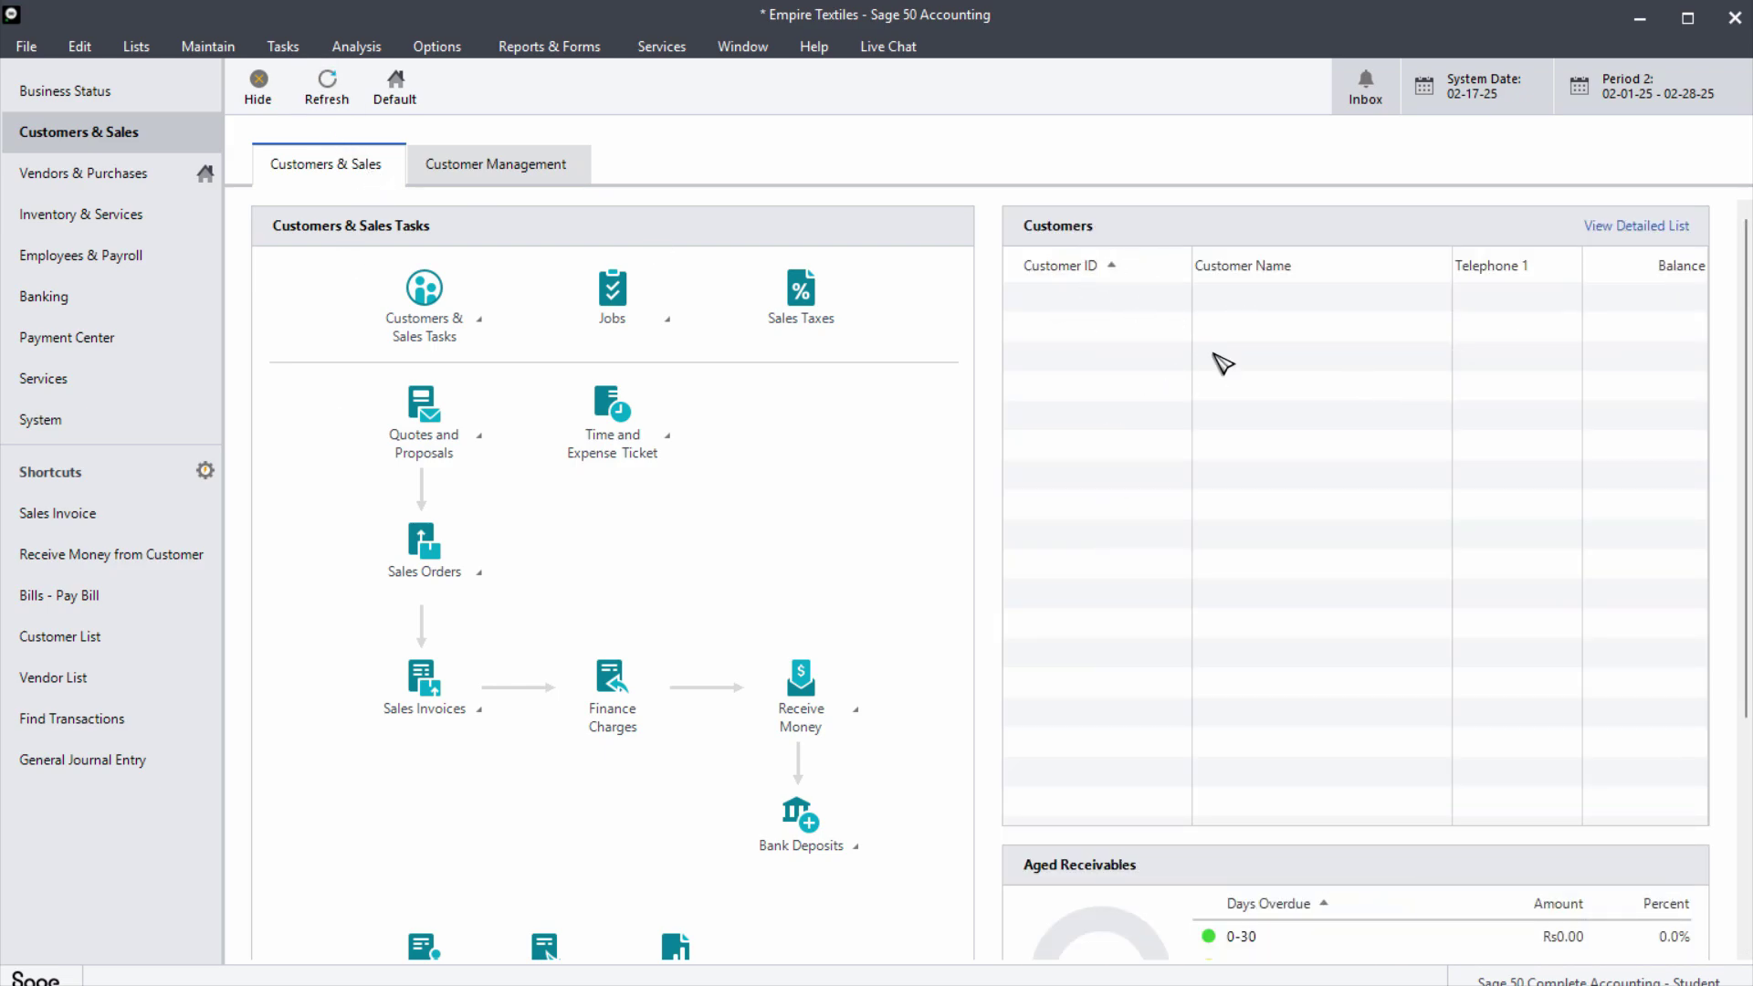
left_click(310, 106)
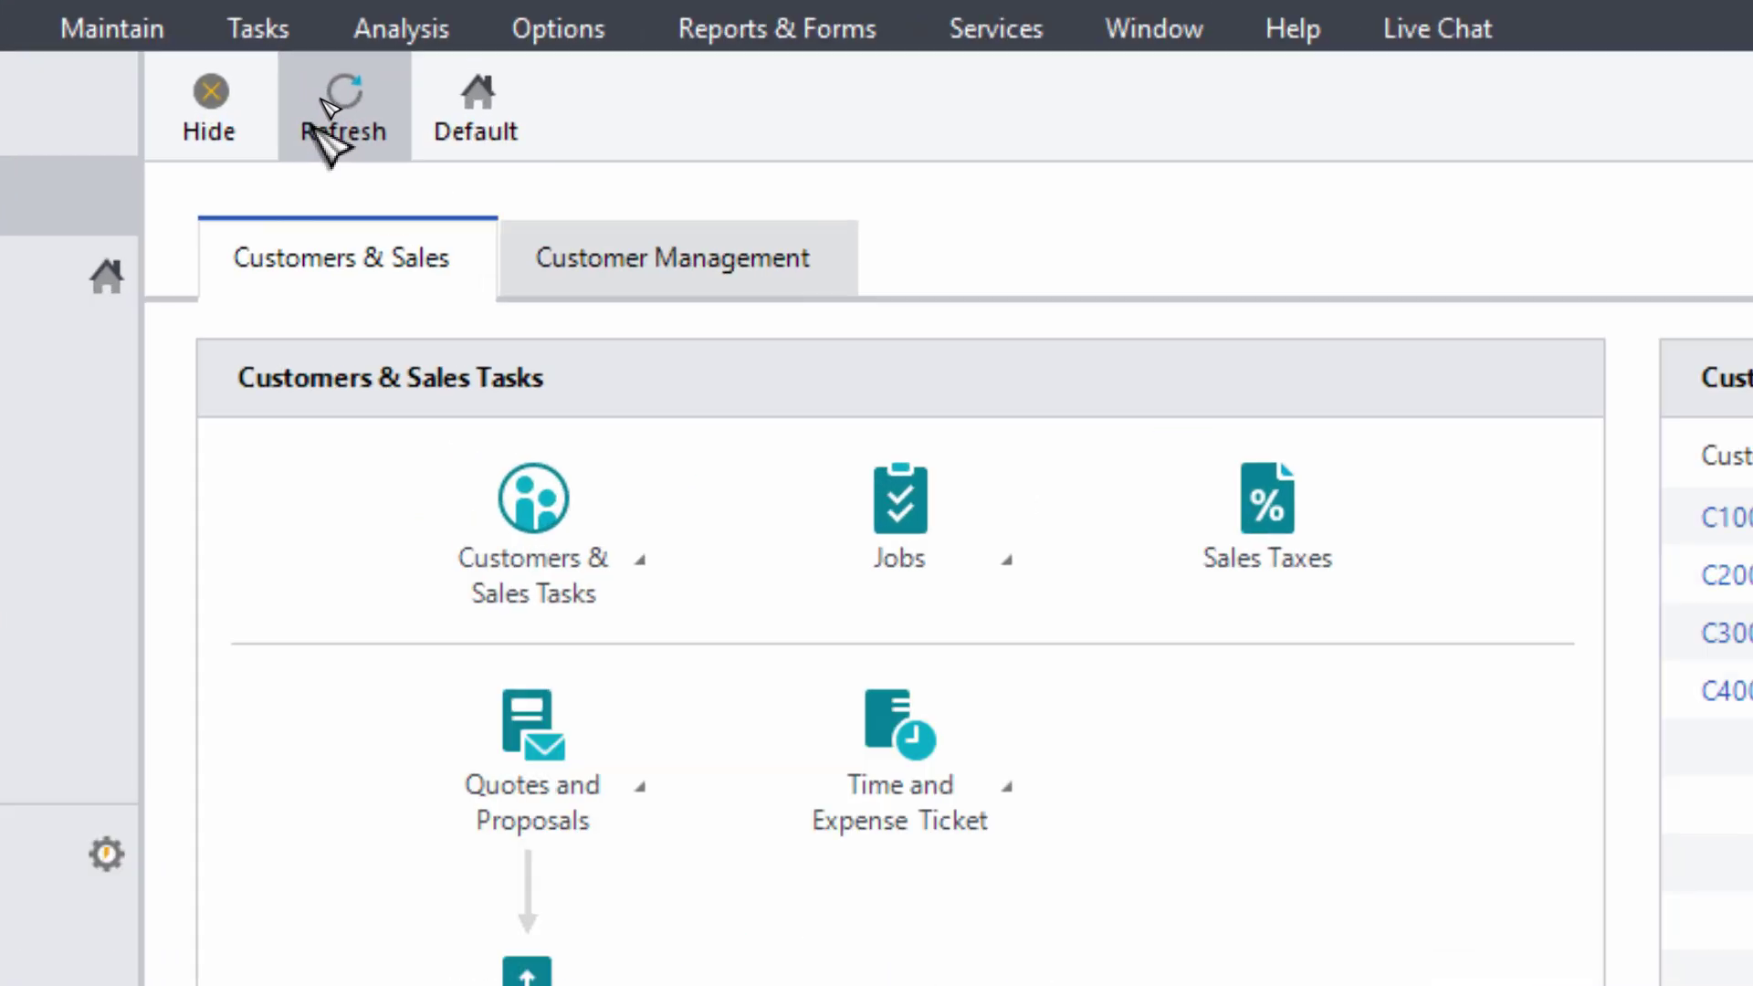